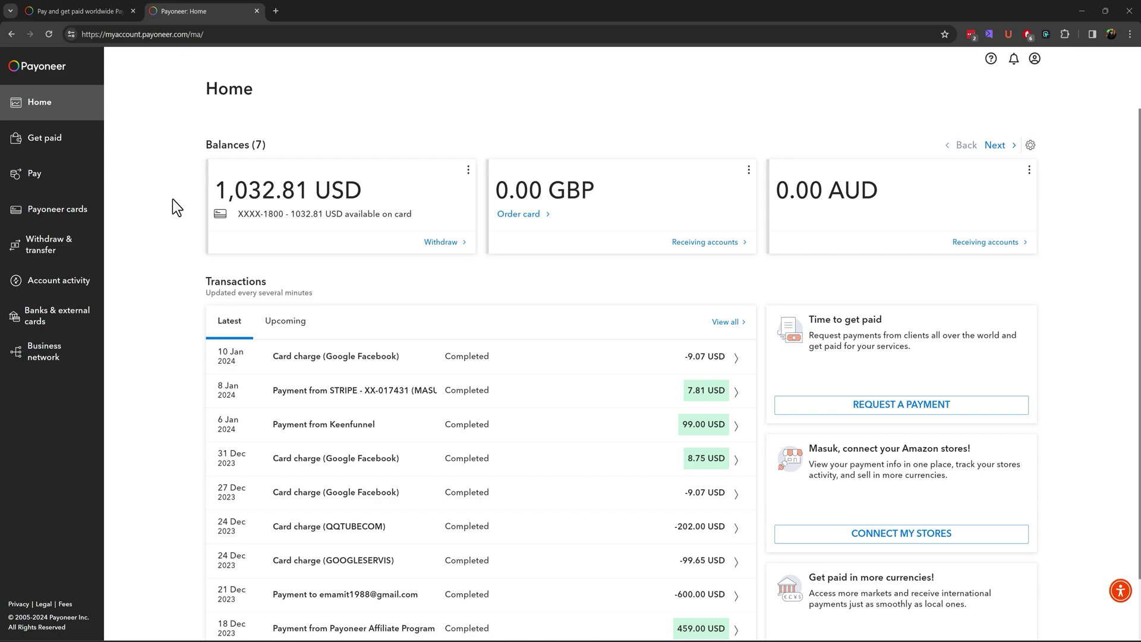
Step: Browse the currency balances on the home page through CAD, JPY and AED, and return to the first set
scroll(172, 295, "down", 1)
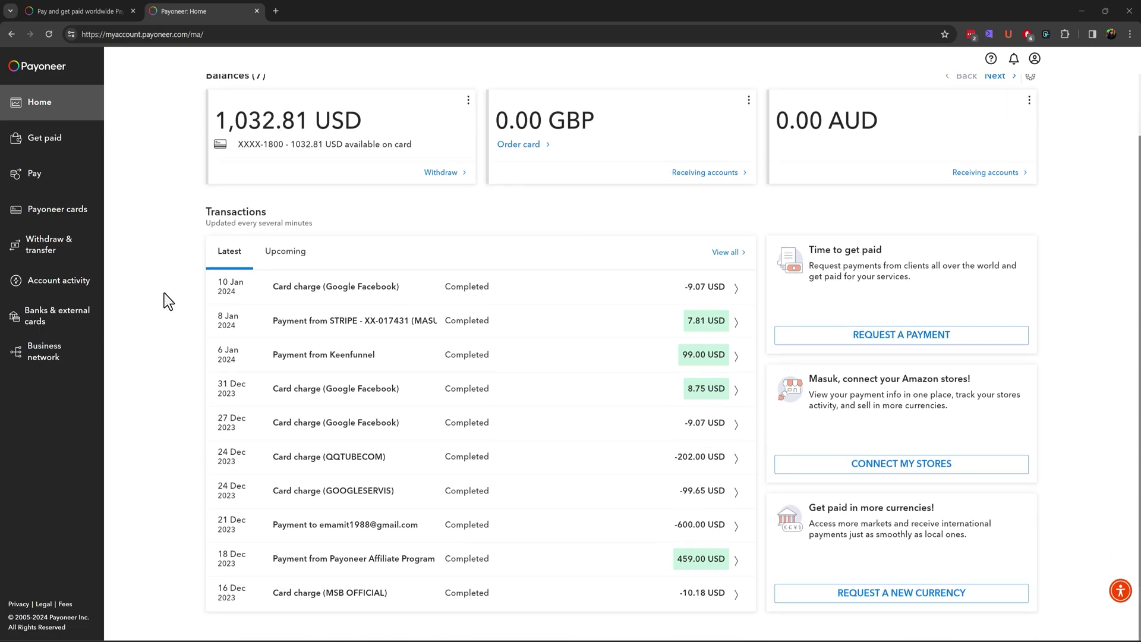
scroll(164, 294, "up", 1)
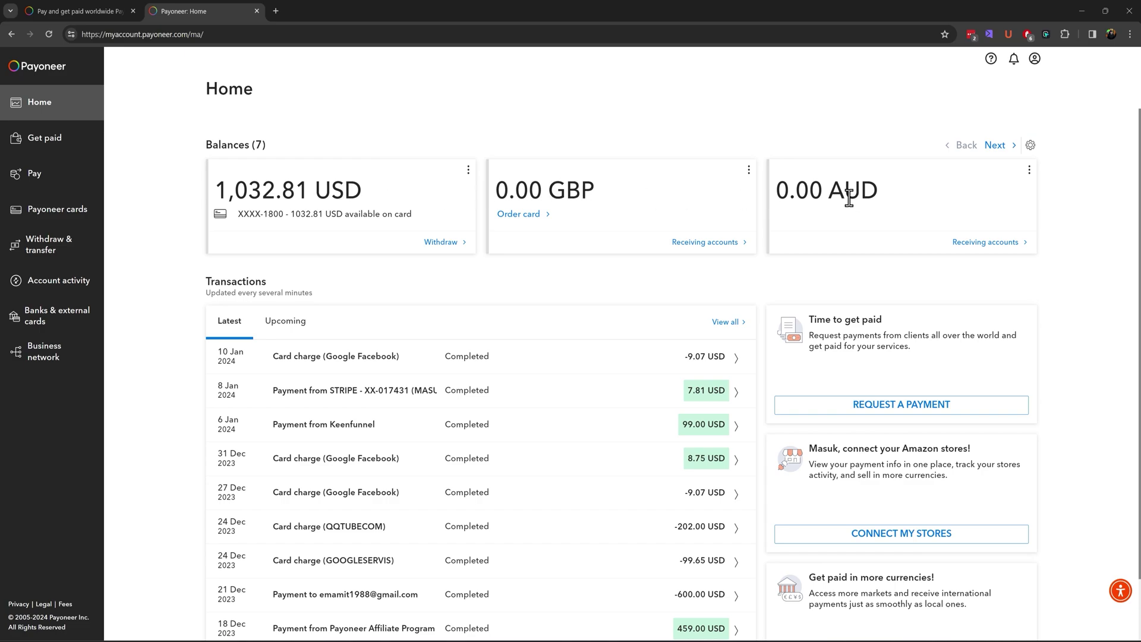
left_click(1001, 149)
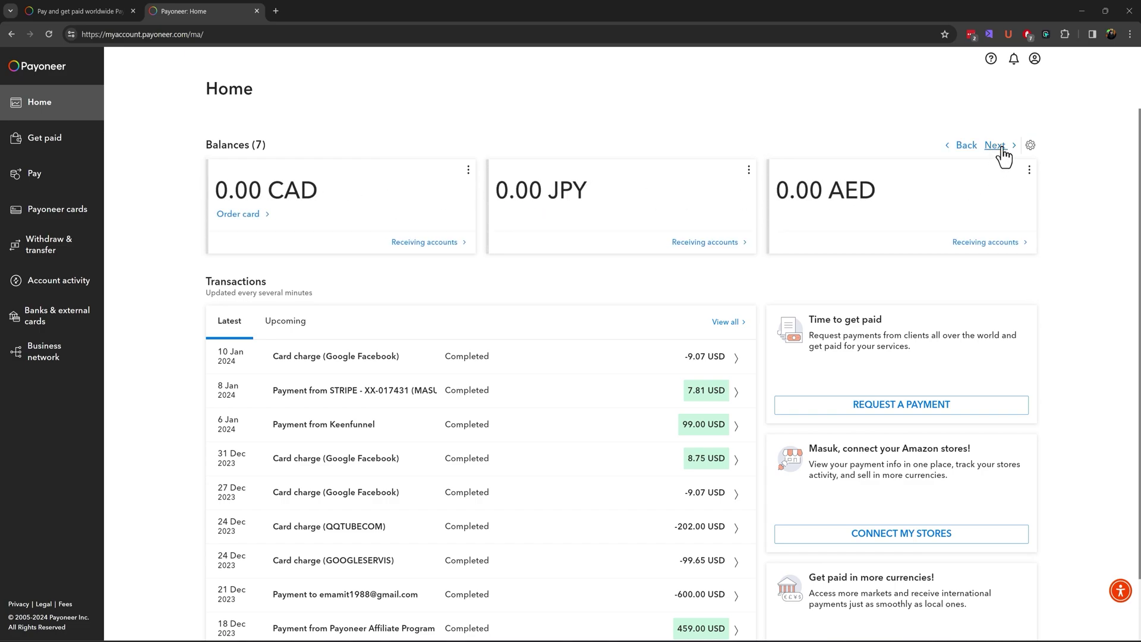
double_click(283, 190)
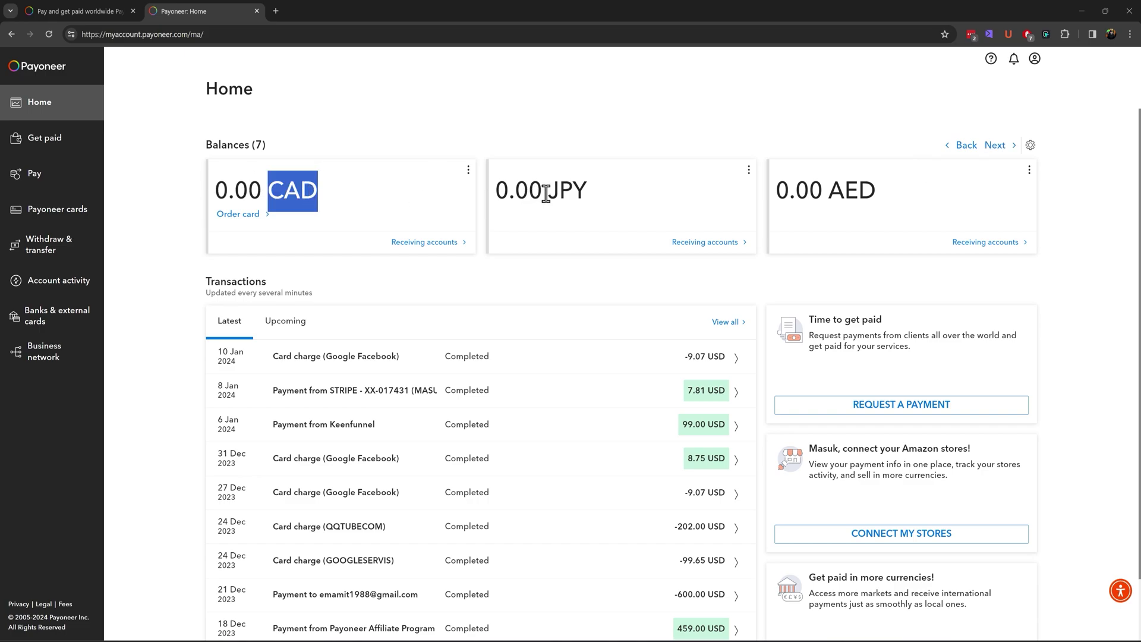
left_click_drag(542, 190, 619, 192)
left_click(963, 152)
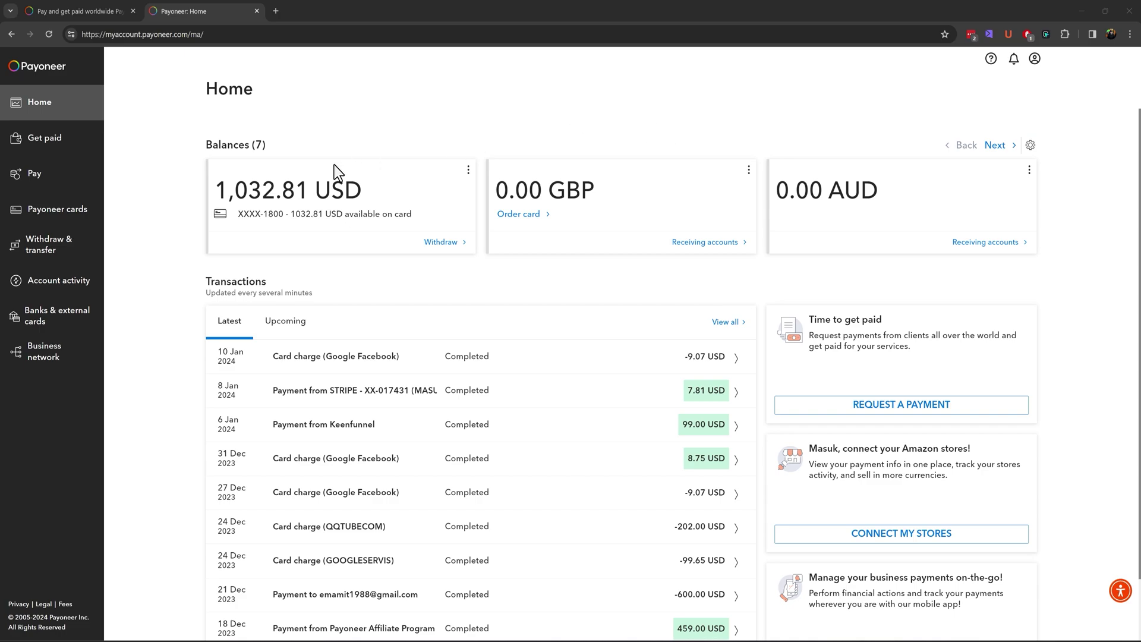
Step: Examine the USD balance and the amount available on its linked card
left_click_drag(315, 189, 214, 191)
left_click(300, 190)
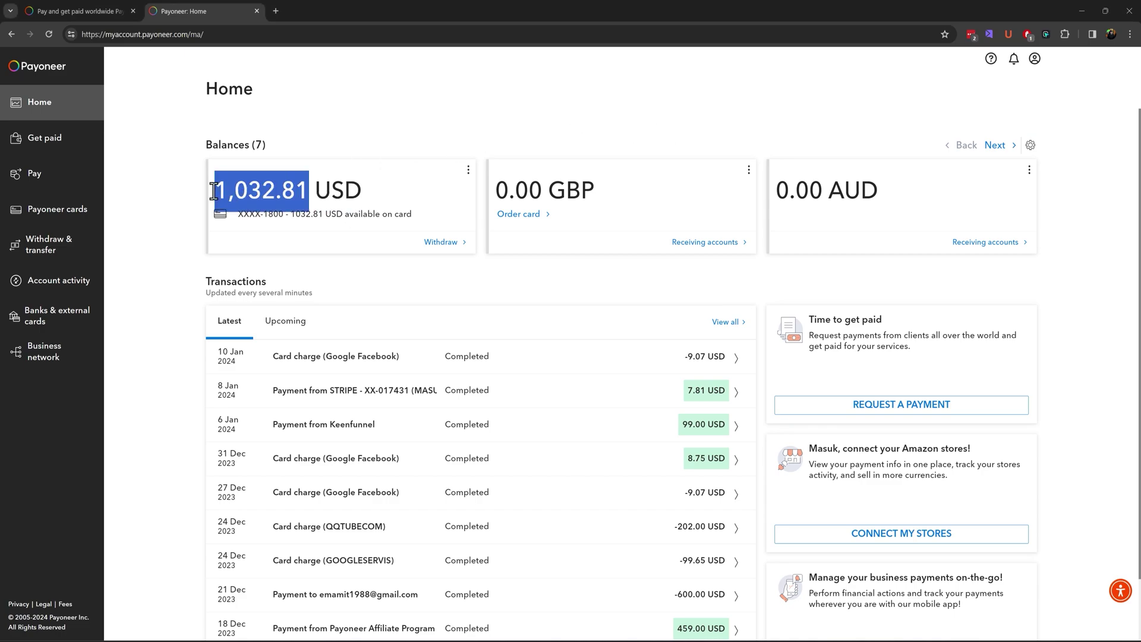
left_click(165, 194)
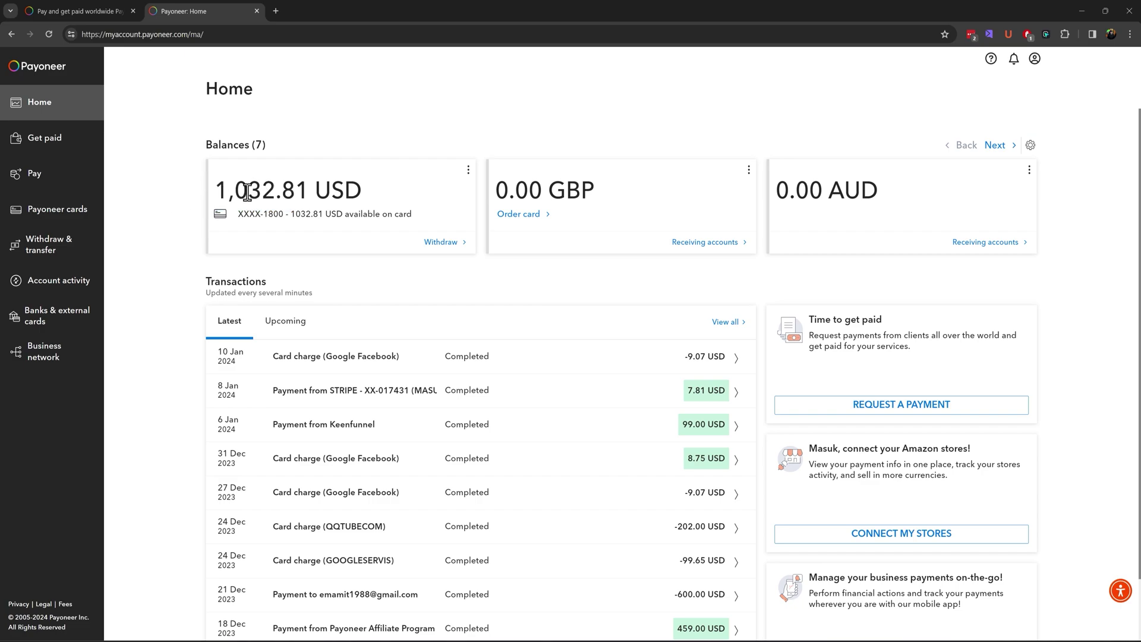
left_click_drag(229, 189, 353, 189)
left_click_drag(288, 215, 237, 217)
left_click_drag(237, 217, 284, 214)
left_click(281, 215)
left_click_drag(279, 215, 313, 216)
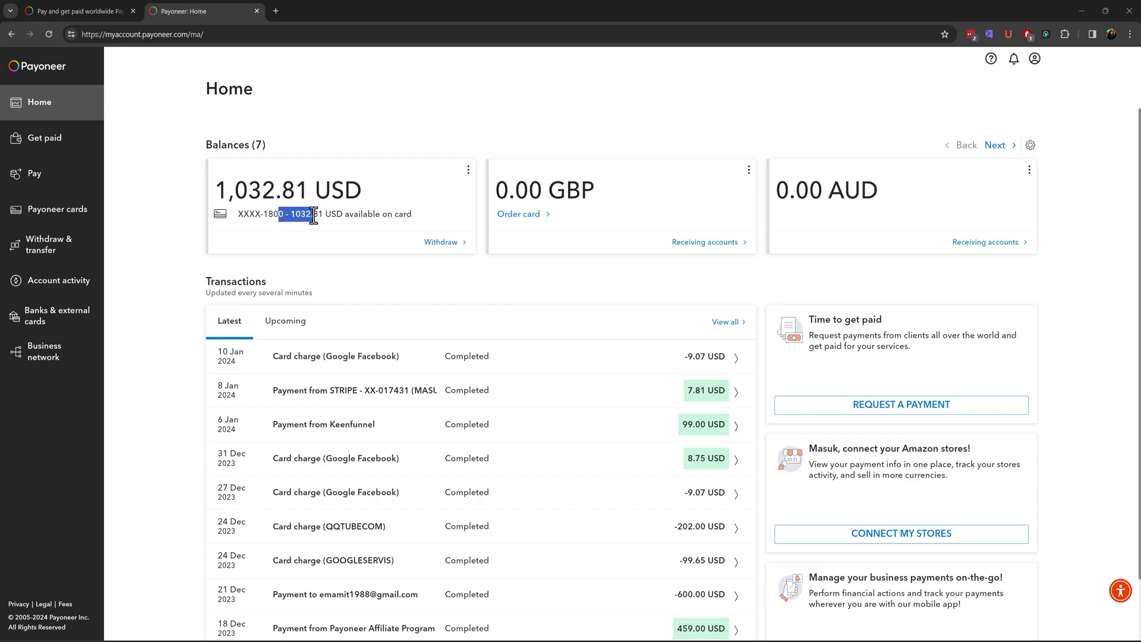
left_click(255, 216)
Step: Compare the CAD balance and its card-ordering option with the USD balance and its linked card
left_click(996, 146)
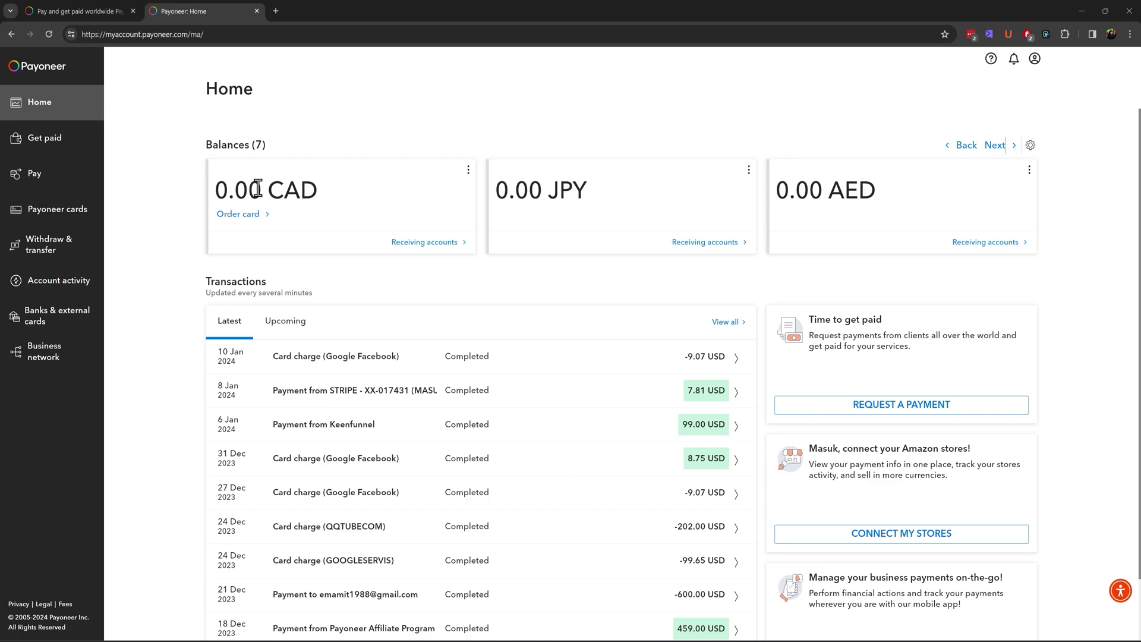
left_click_drag(258, 189, 213, 189)
left_click(165, 191)
left_click_drag(269, 190, 318, 190)
left_click(271, 207)
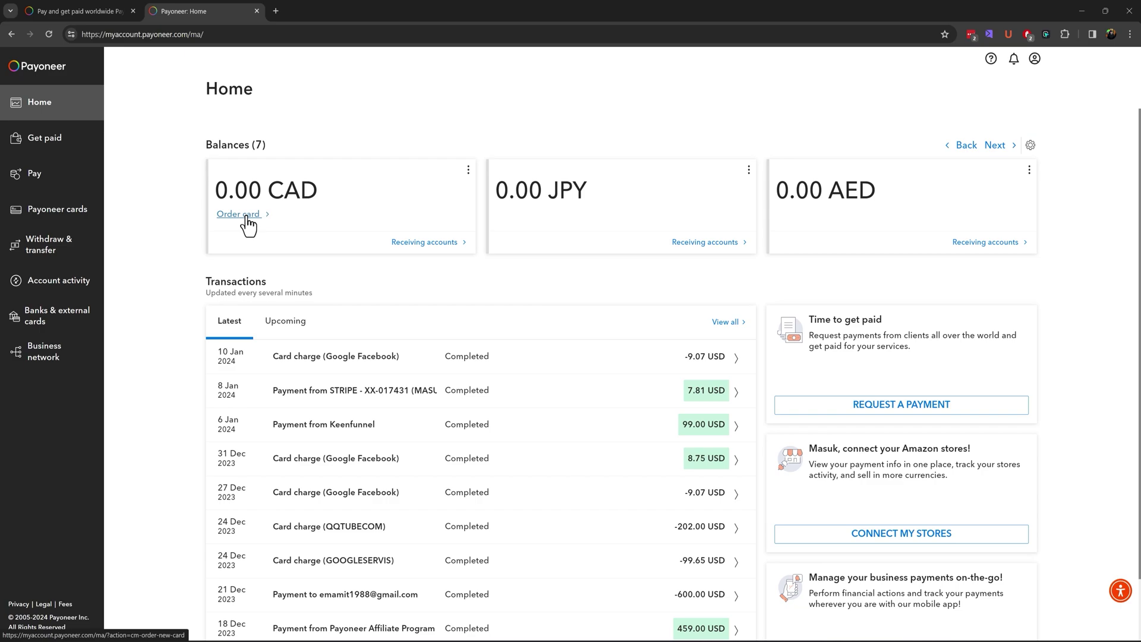
left_click(964, 148)
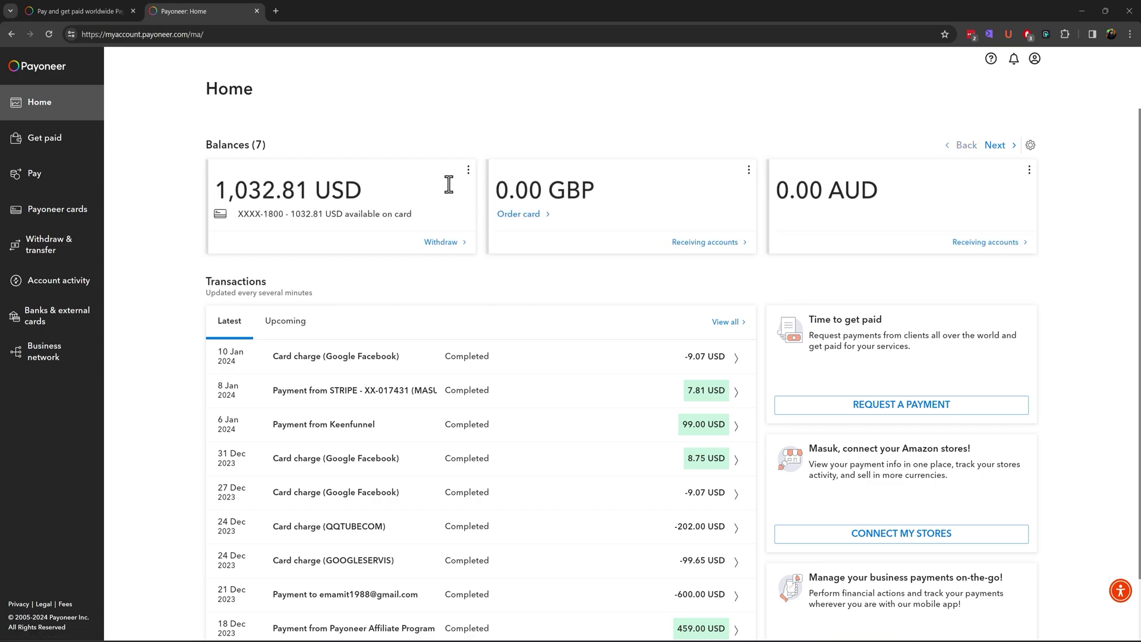
left_click_drag(315, 184, 360, 189)
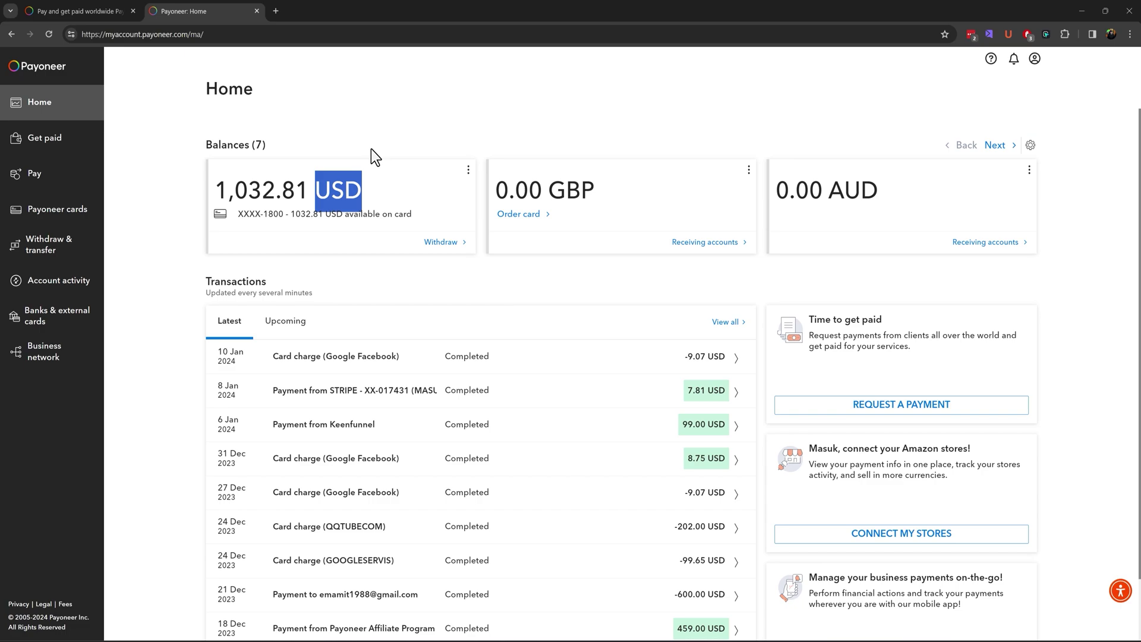
left_click_drag(237, 214, 323, 219)
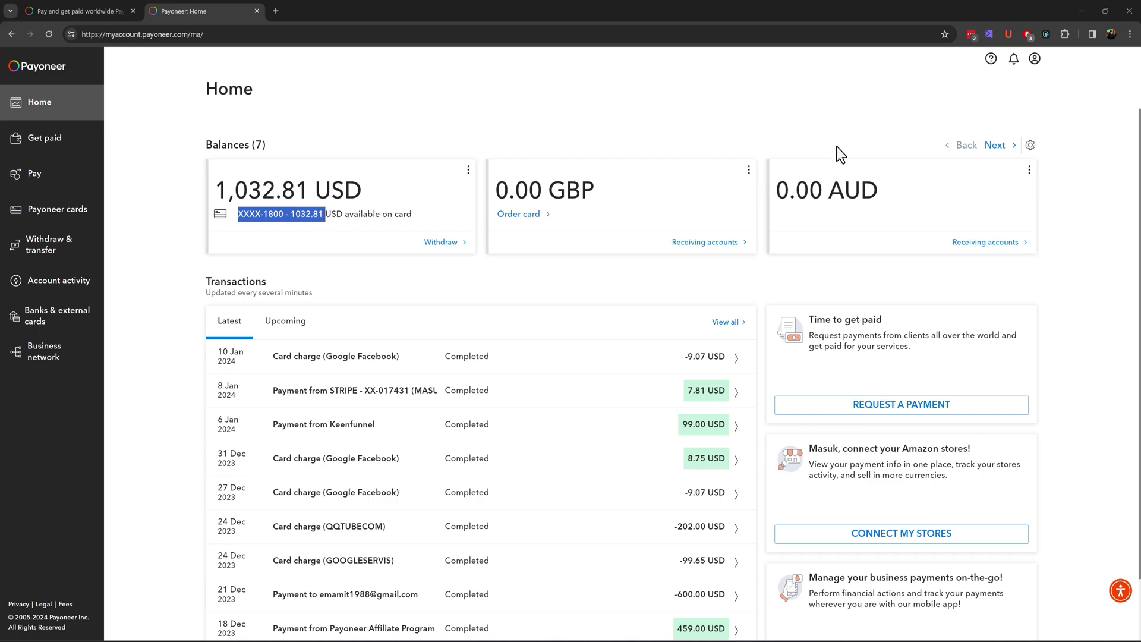
Step: Start a new card order from the CAD balance with a physical card, proceed to the currency choice, and return home without ordering
left_click(994, 147)
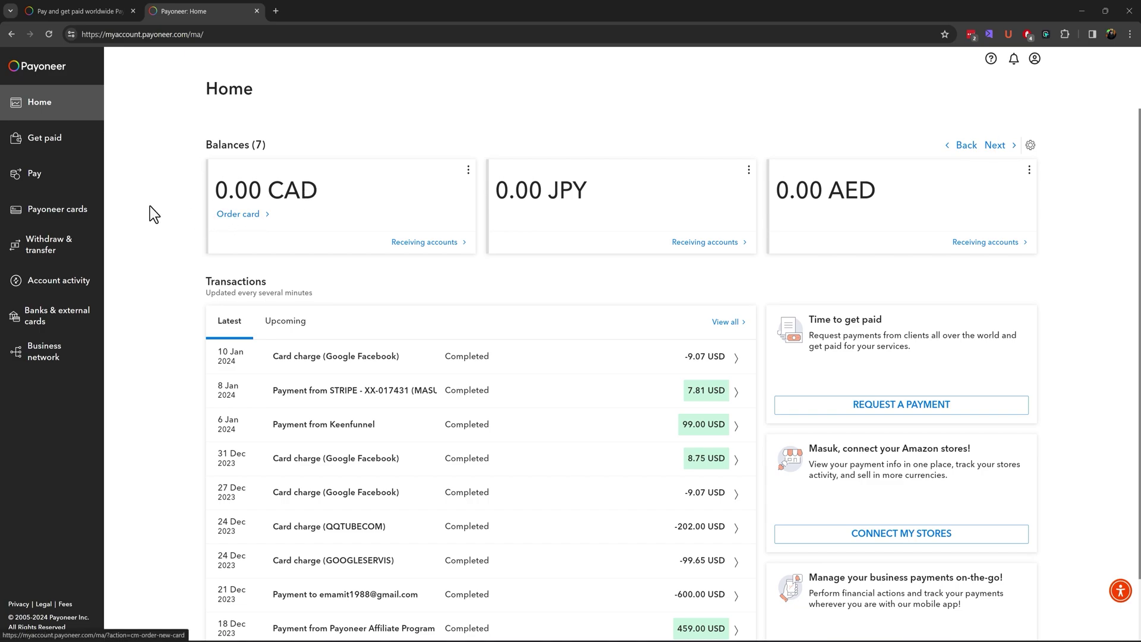
left_click(244, 216)
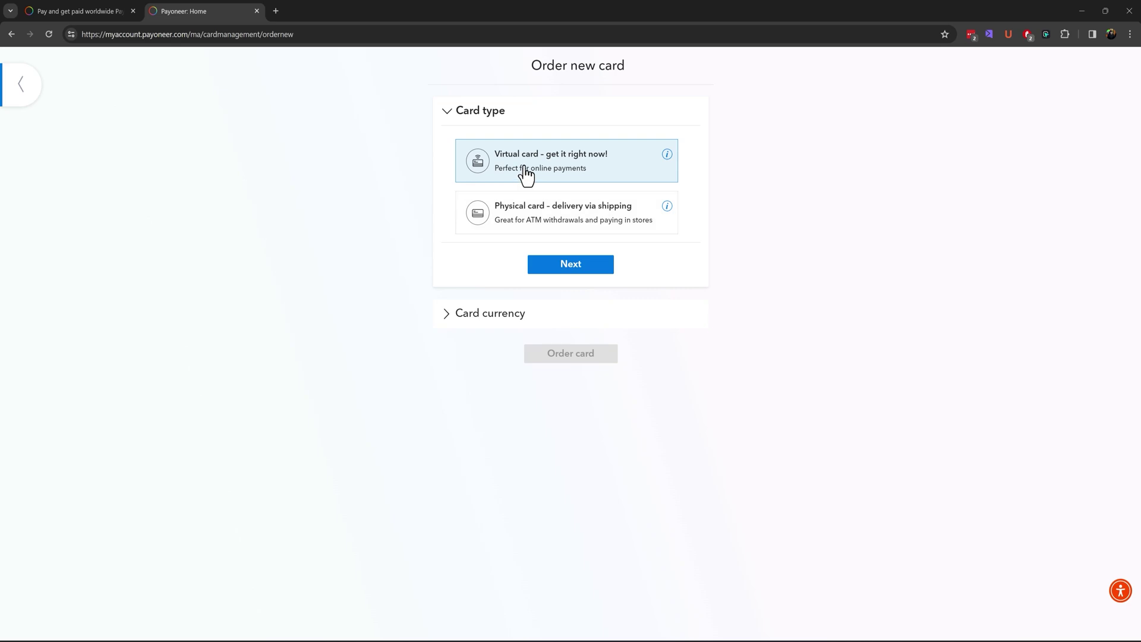
left_click(543, 224)
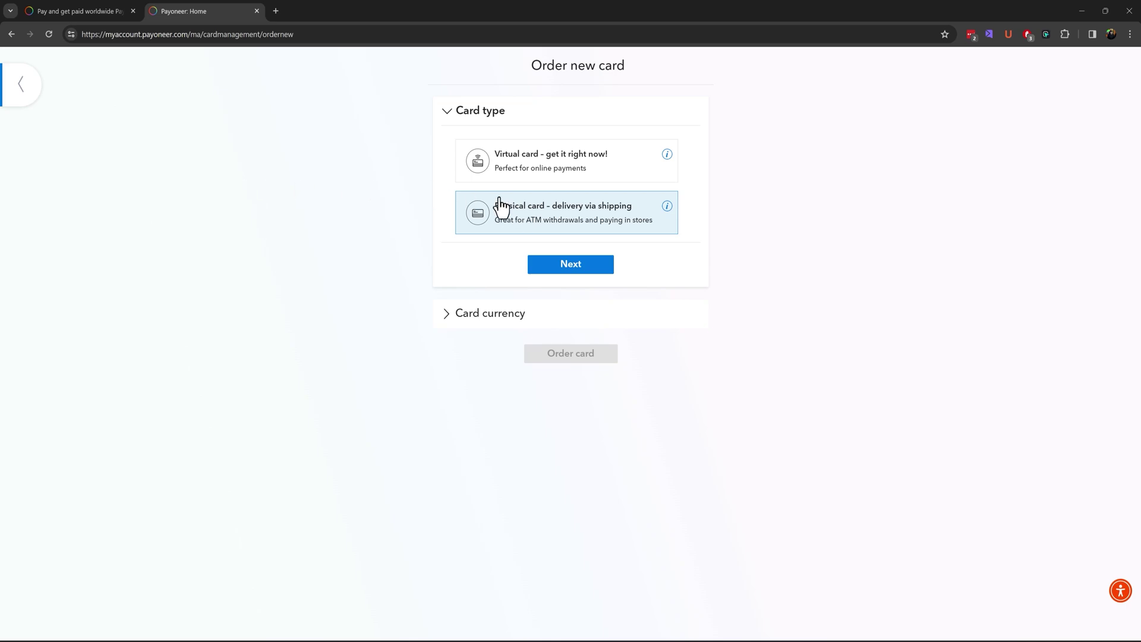
left_click(572, 267)
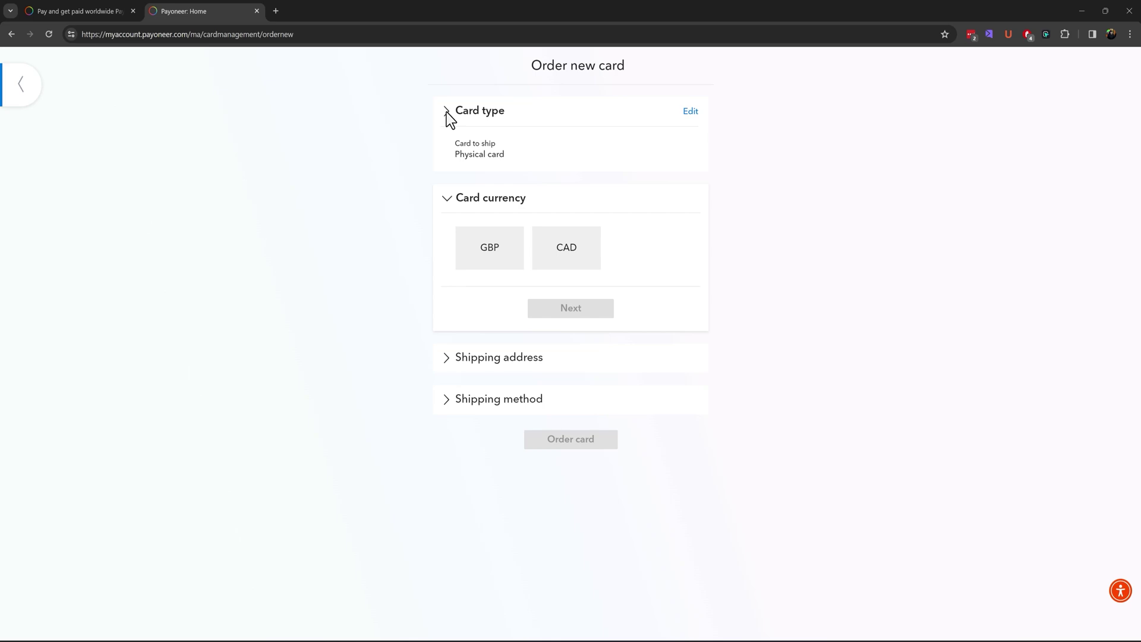
left_click(21, 86)
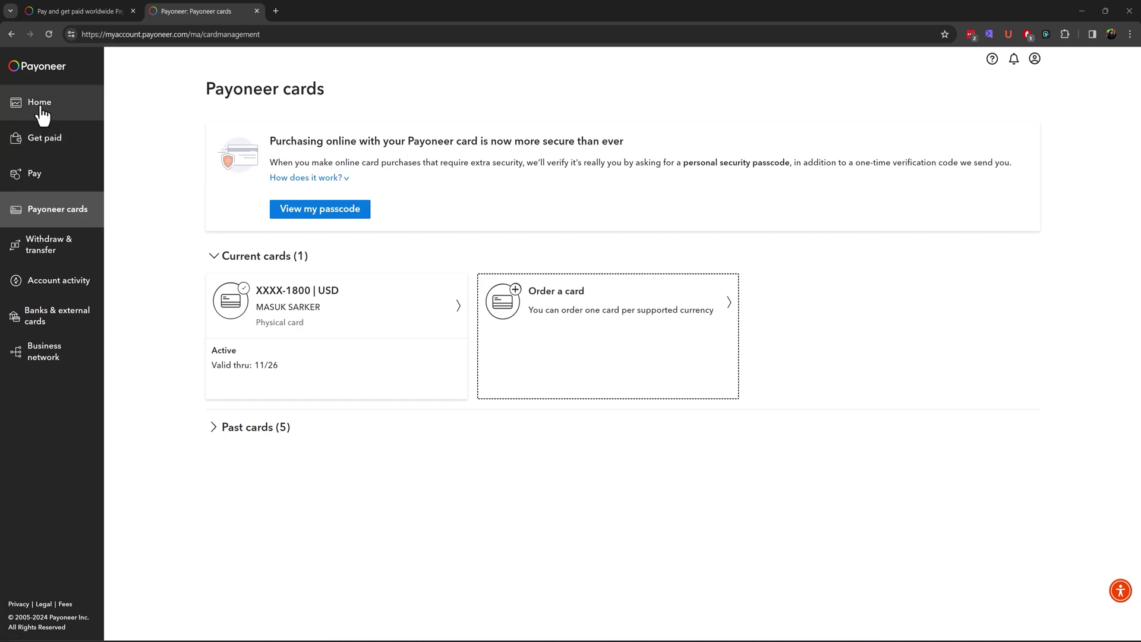
left_click(42, 110)
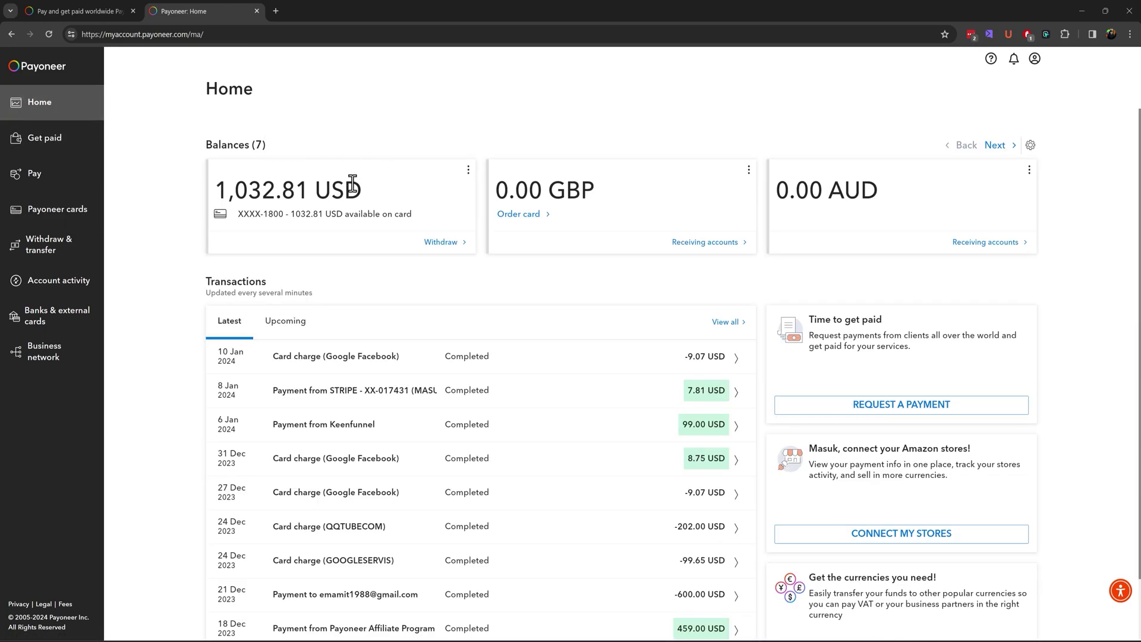
Step: Start a withdrawal to bank from the USD balance and select the USD card balance as the source
left_click_drag(223, 189, 307, 189)
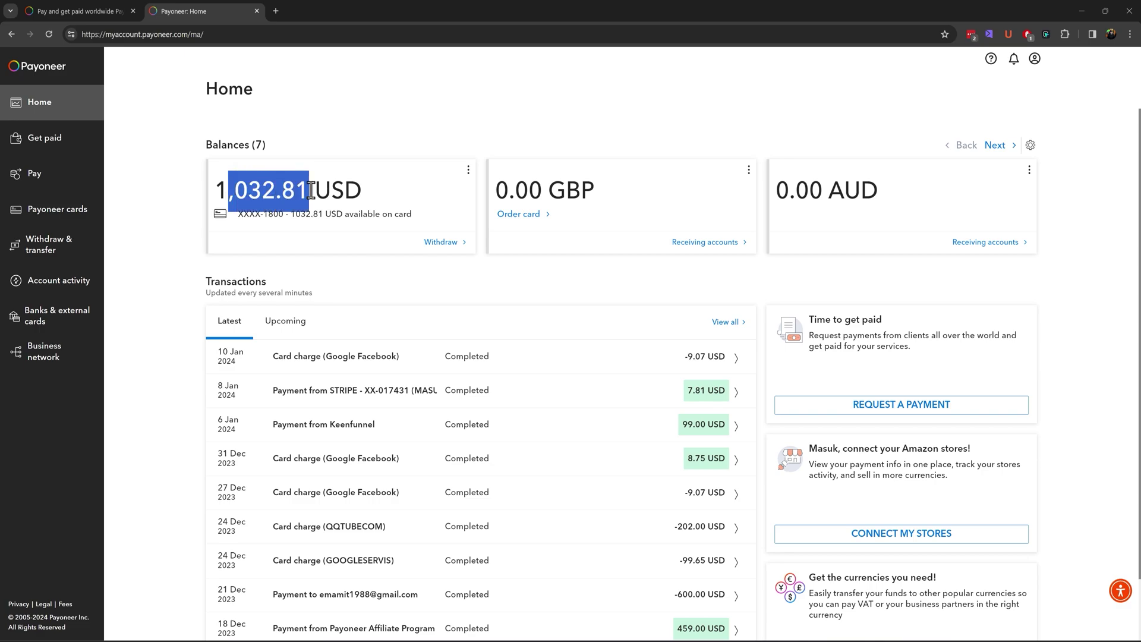
left_click(269, 191)
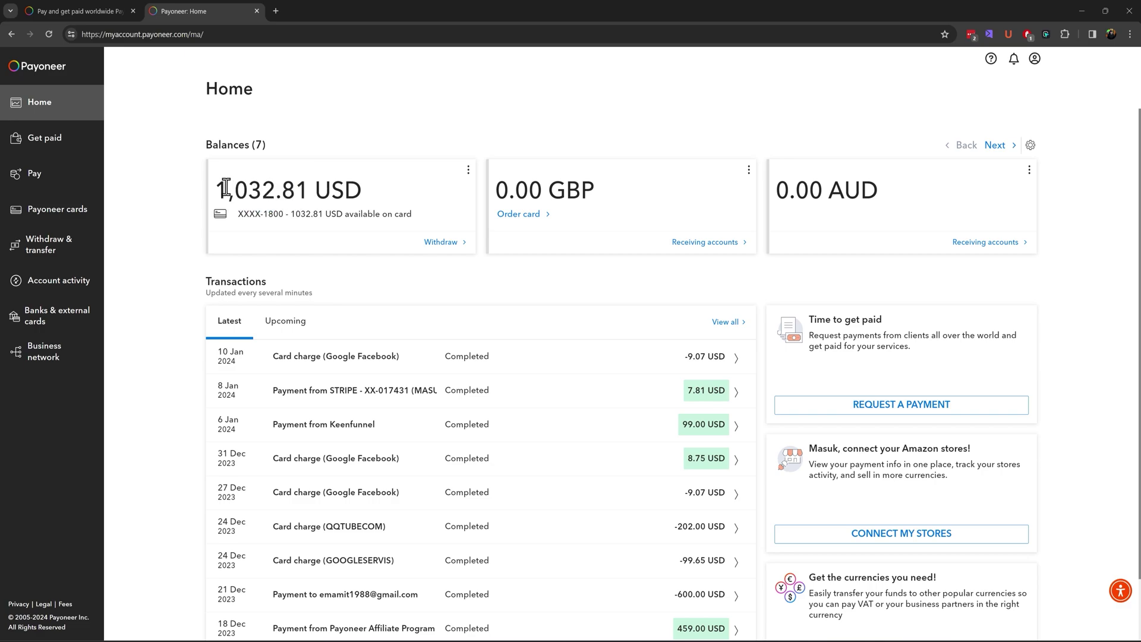
left_click(438, 244)
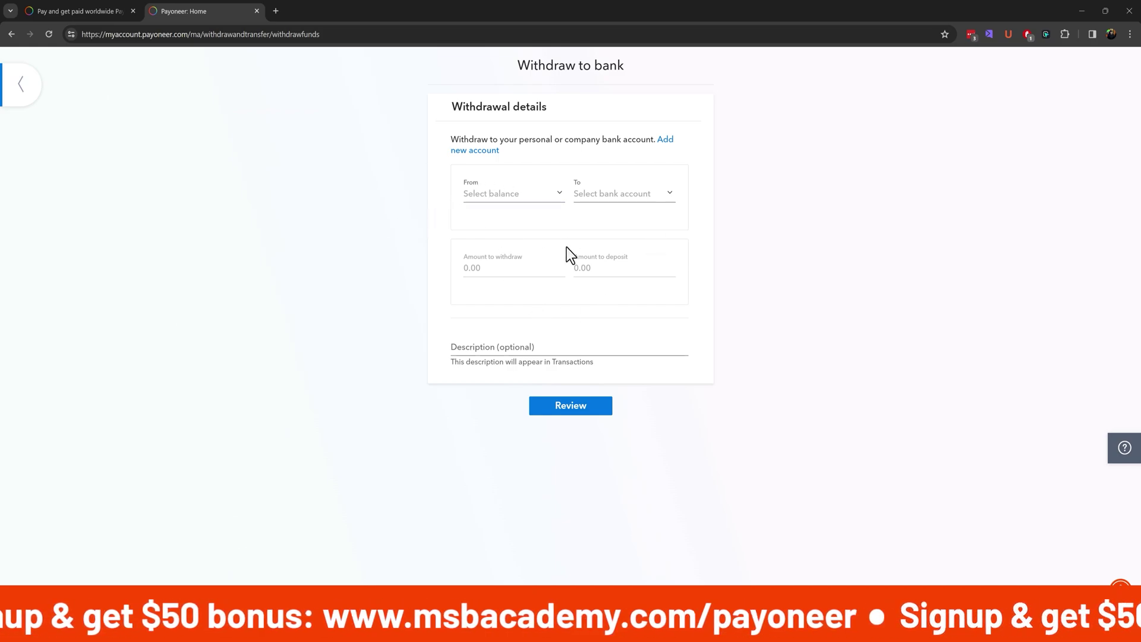
left_click(500, 196)
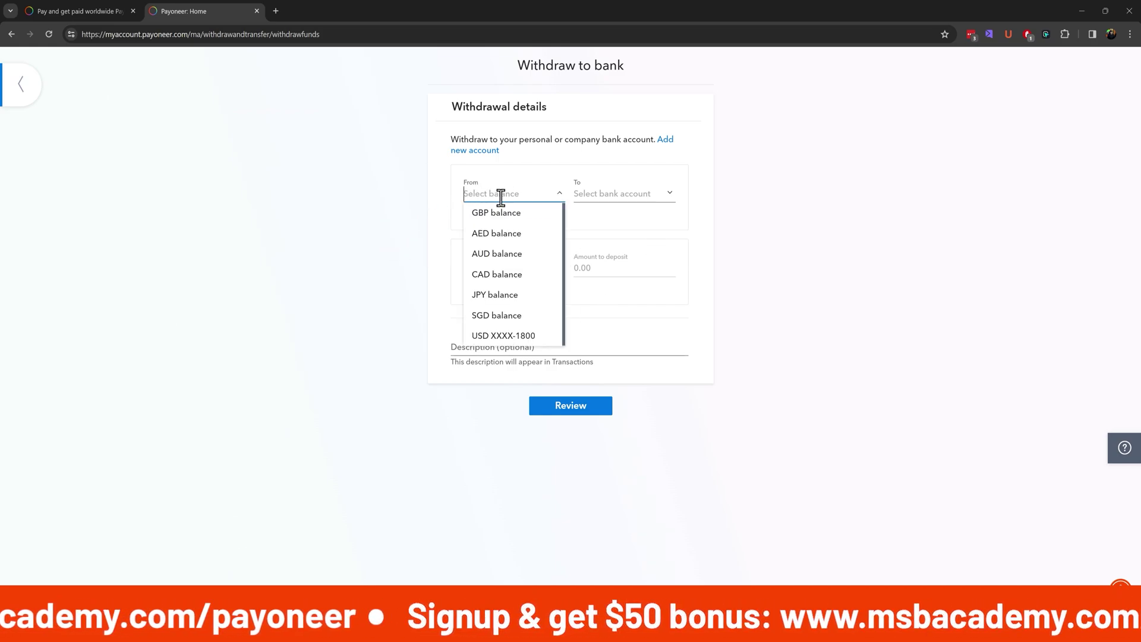
left_click(496, 336)
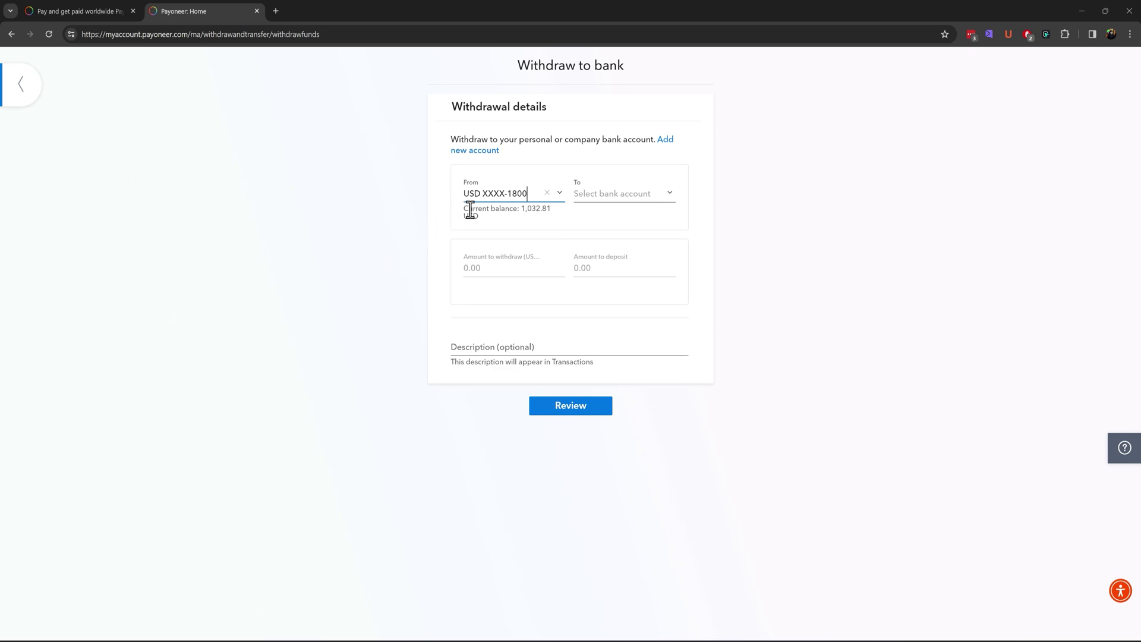
left_click_drag(523, 211, 540, 211)
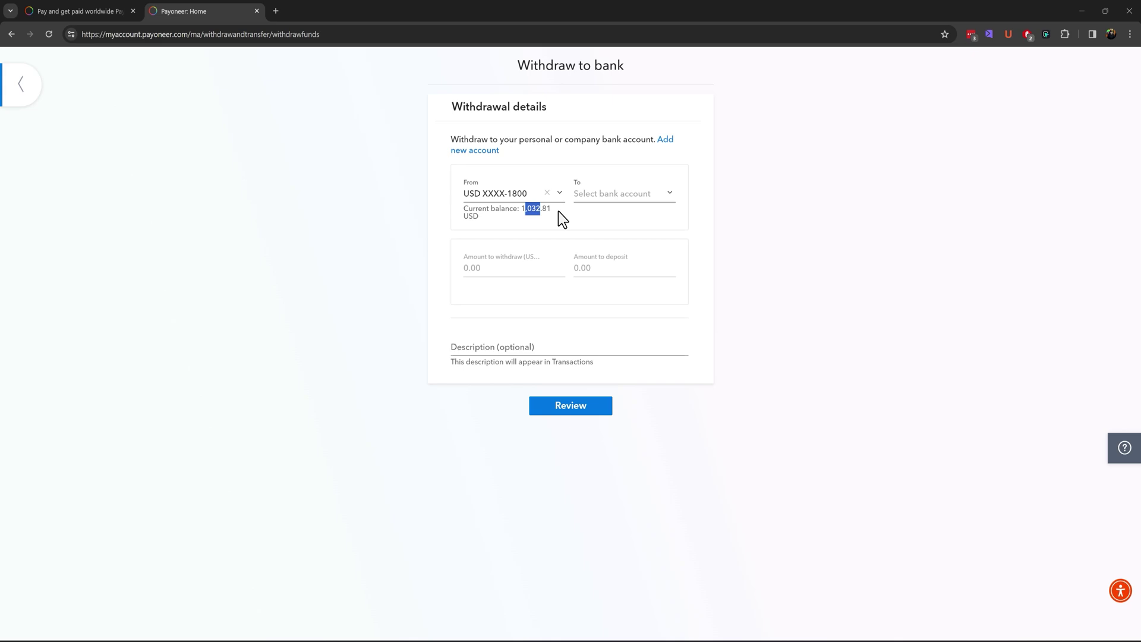
Step: Choose DUTCH BANGLA BANK LTD as the receiving bank account and set the amount to withdraw to 100 USD
left_click(622, 196)
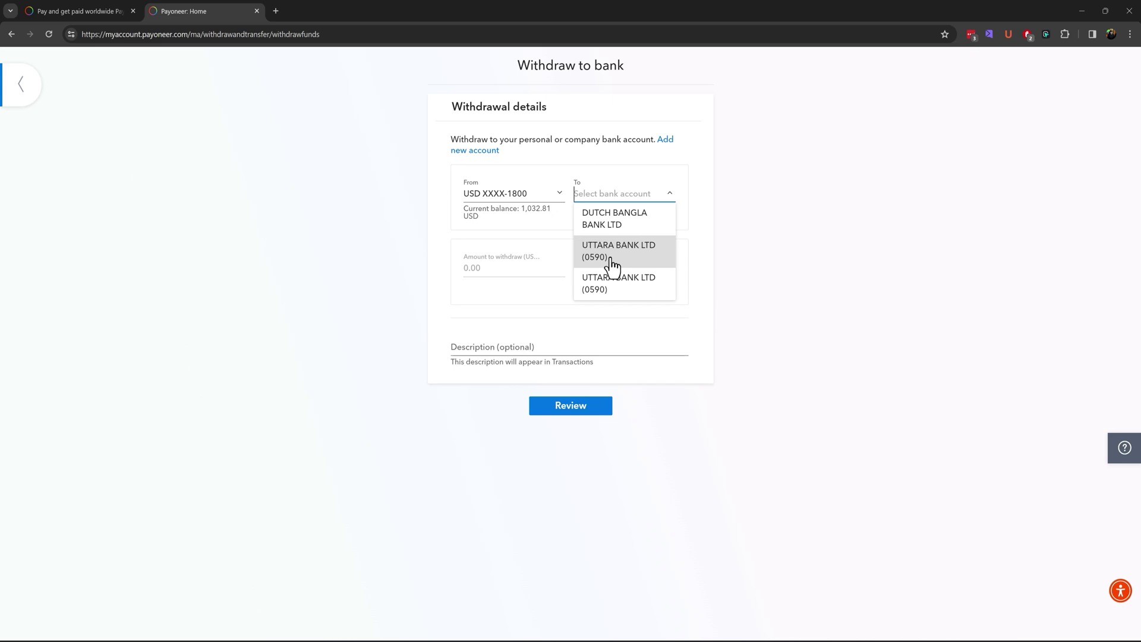
left_click(608, 226)
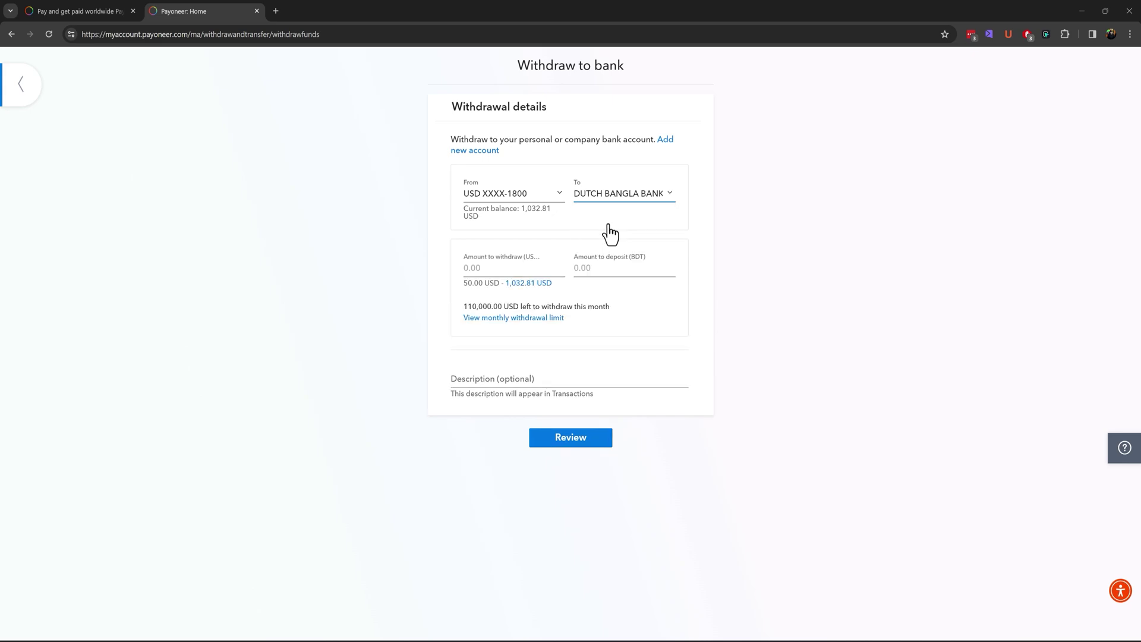
left_click(475, 266)
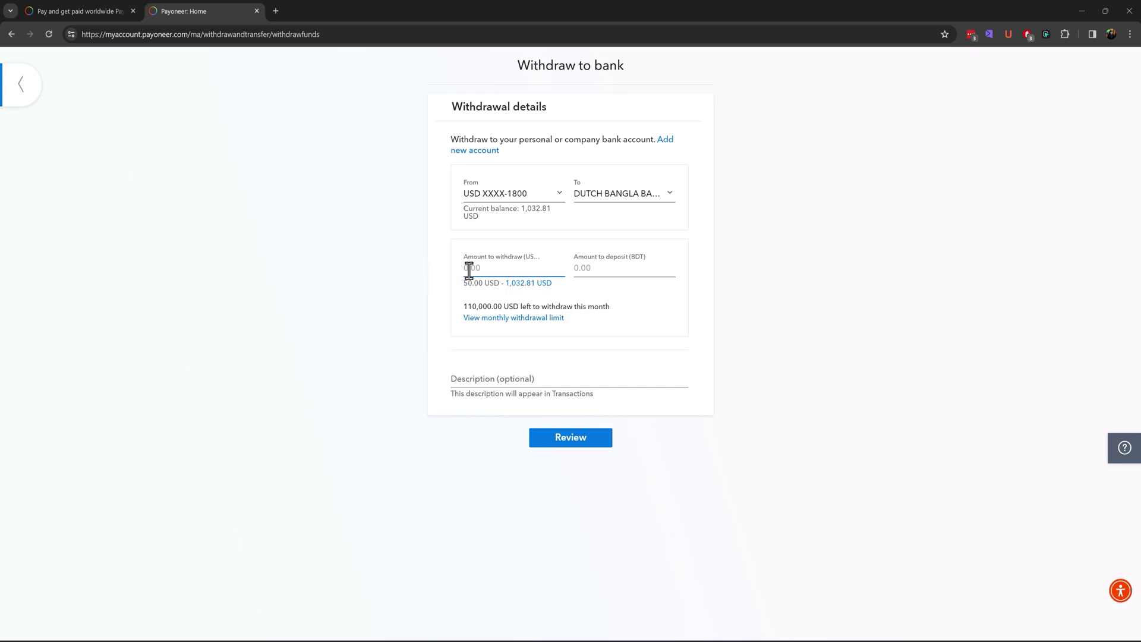
type("100")
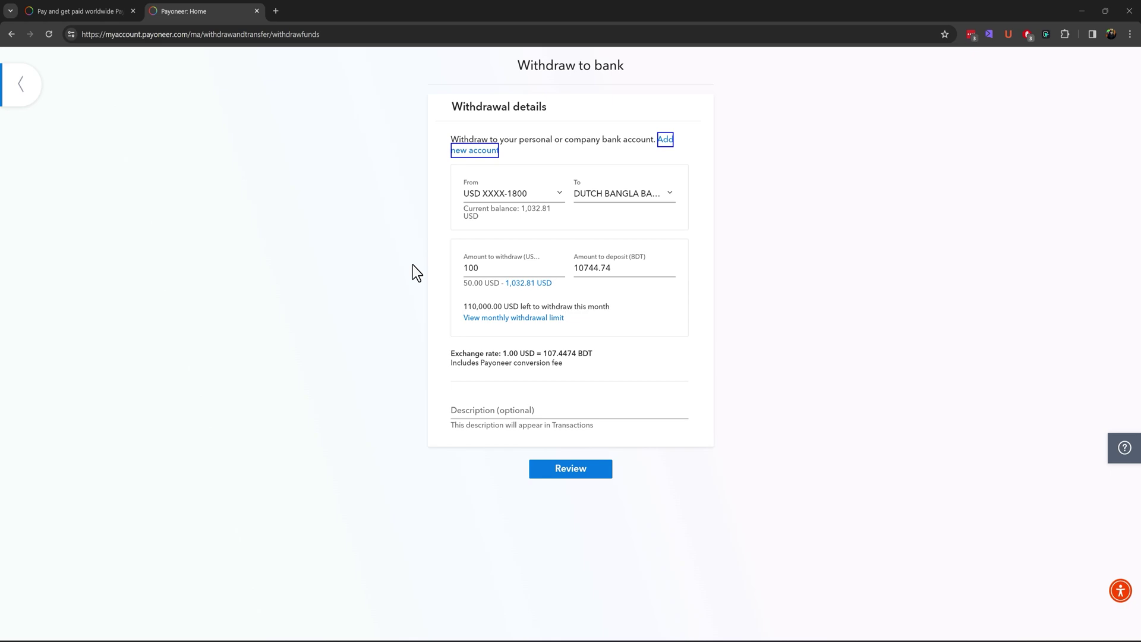
Step: Check the calculated deposit amount in BDT and the exchange rate for the withdrawal
double_click(575, 269)
left_click(761, 281)
left_click_drag(618, 269, 558, 270)
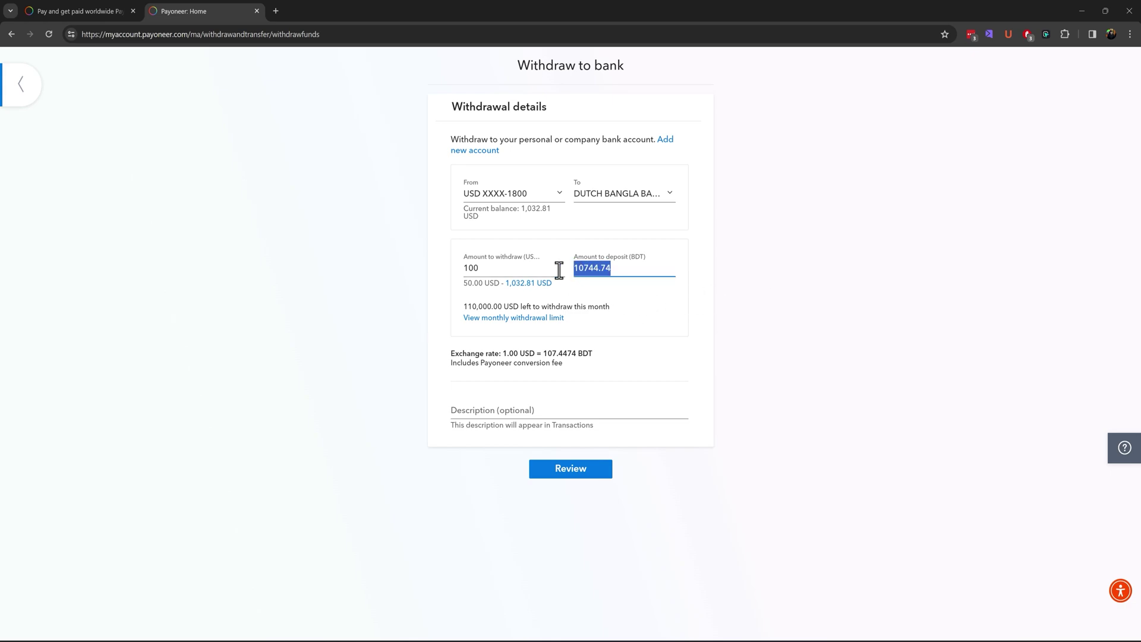
left_click_drag(448, 354, 594, 355)
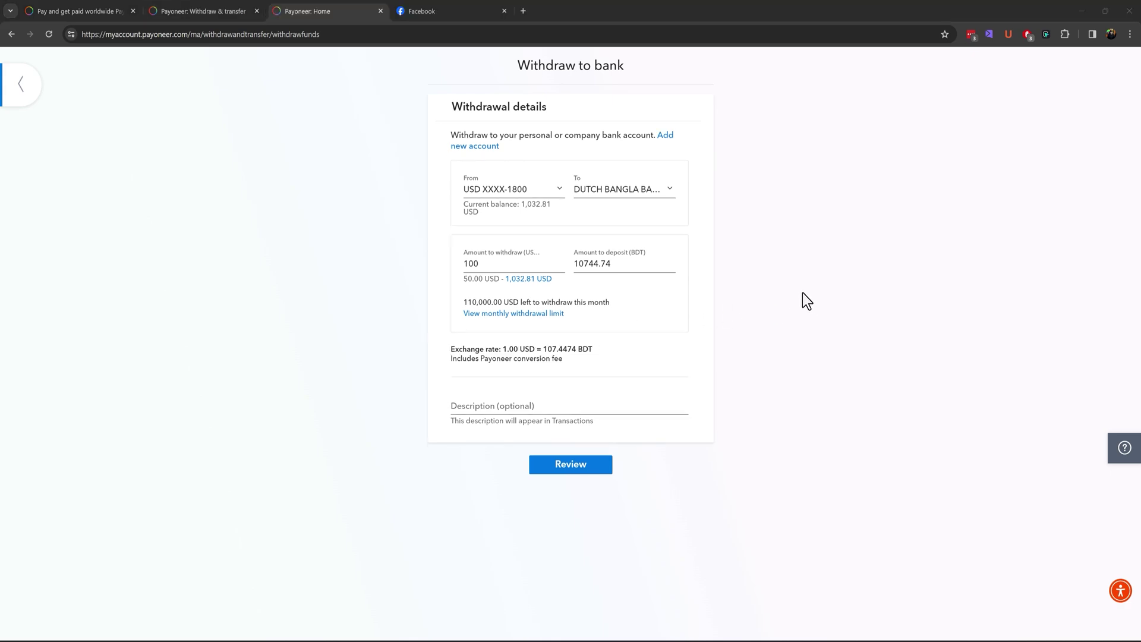
left_click_drag(453, 351, 604, 354)
left_click(453, 351)
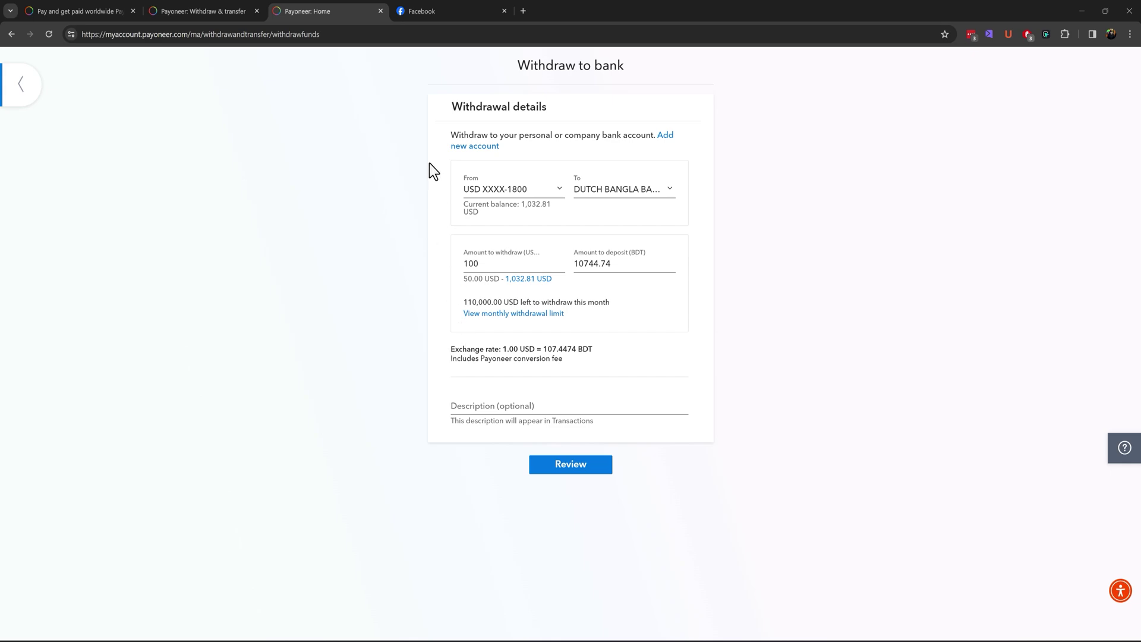
key("ctrl+Tab")
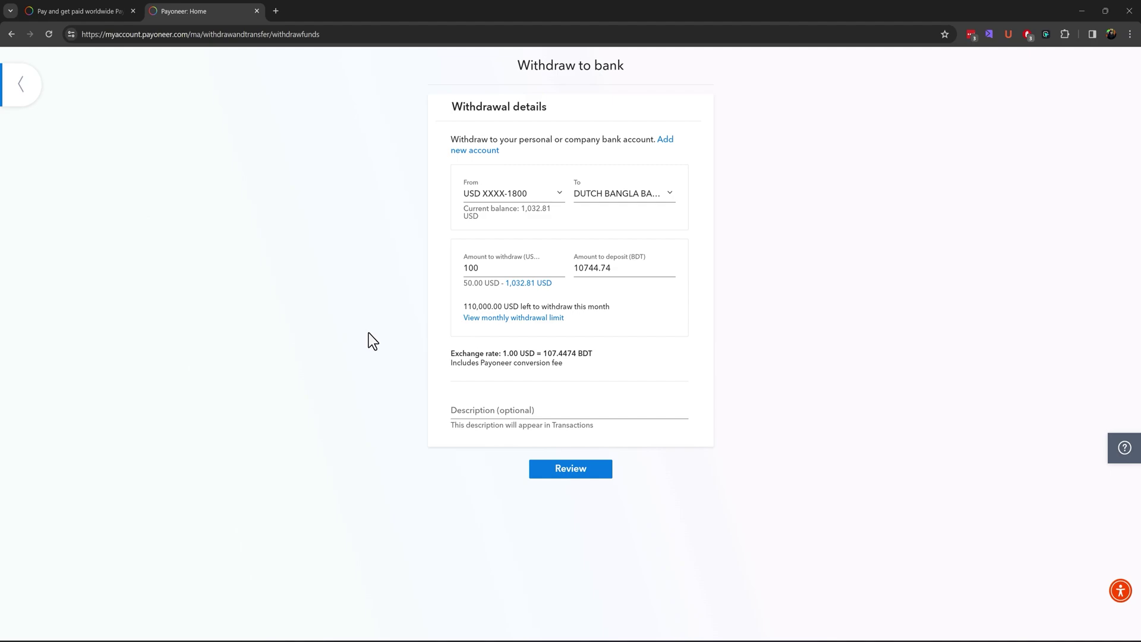
Step: Review the withdrawal details and leave the withdrawal form without submitting it
left_click(585, 474)
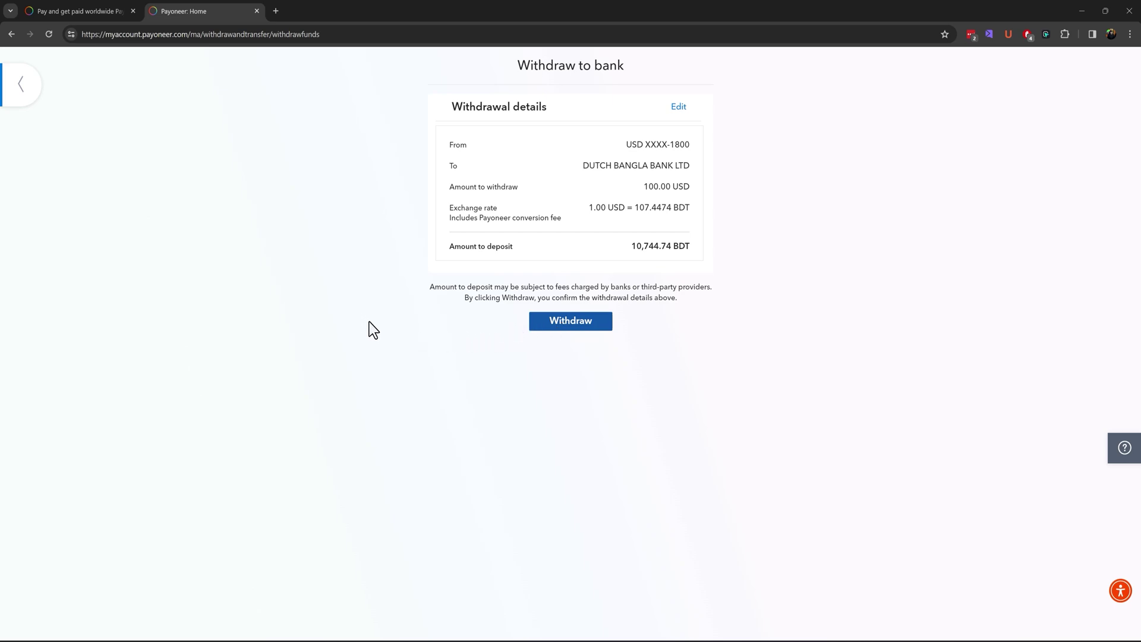
left_click(22, 89)
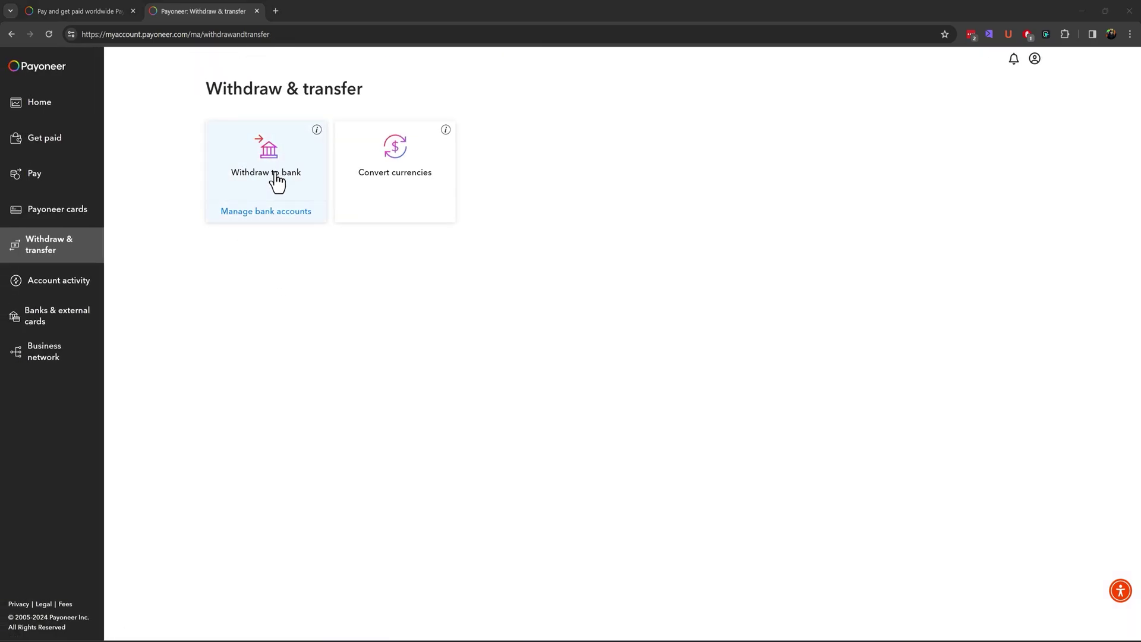
Step: Open the bank withdrawal form and view the bank accounts available as the withdrawal destination
left_click(276, 181)
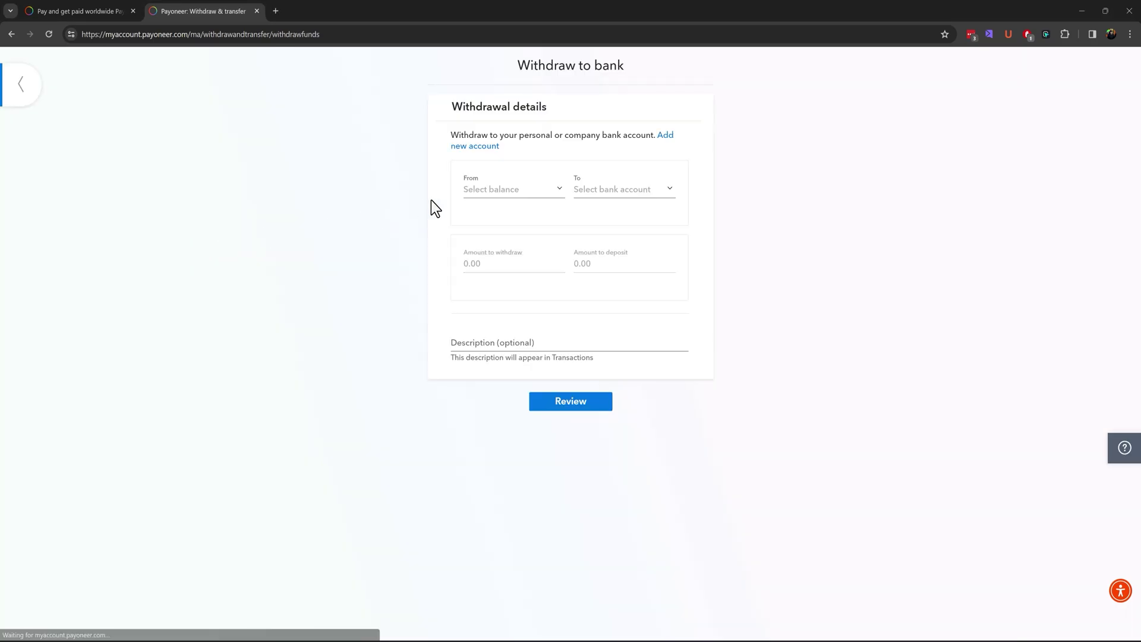
left_click(628, 189)
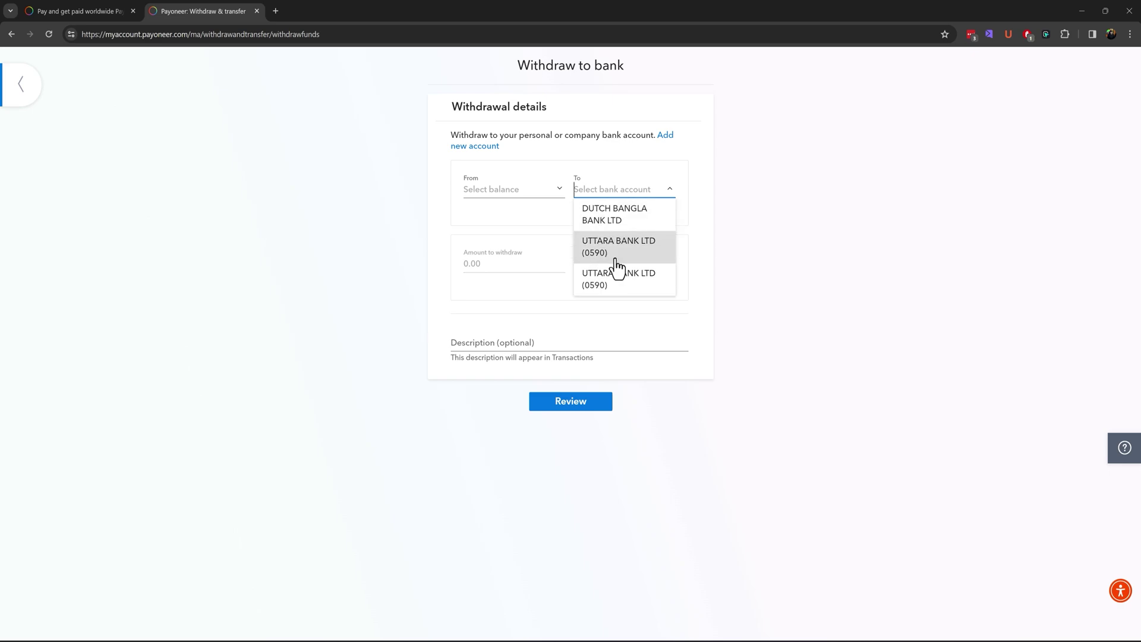
left_click(772, 262)
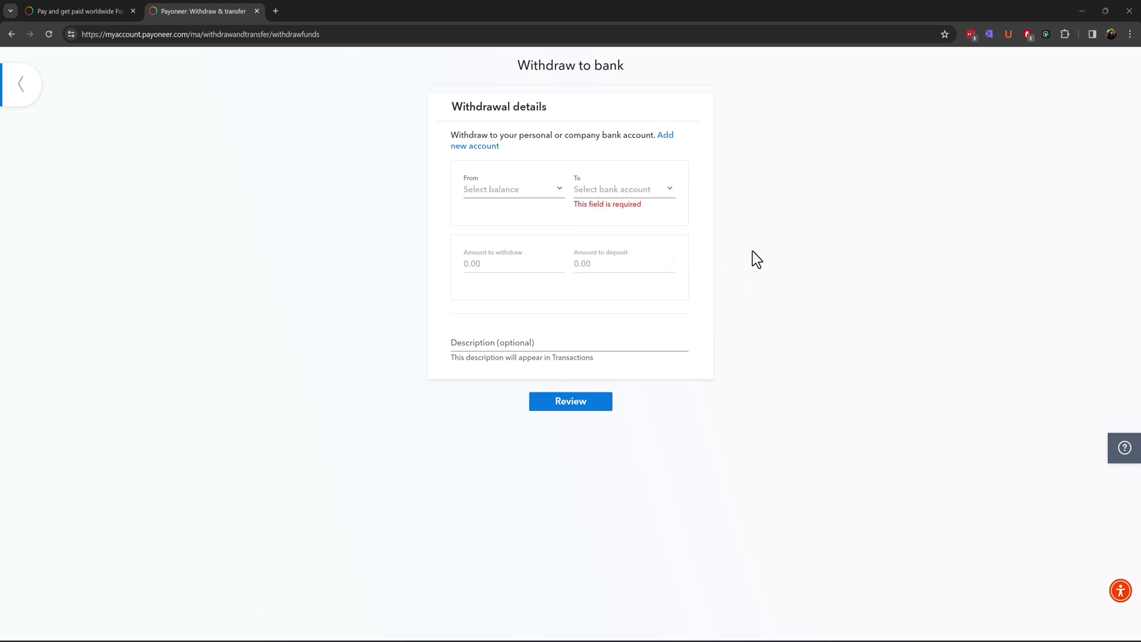
left_click(632, 195)
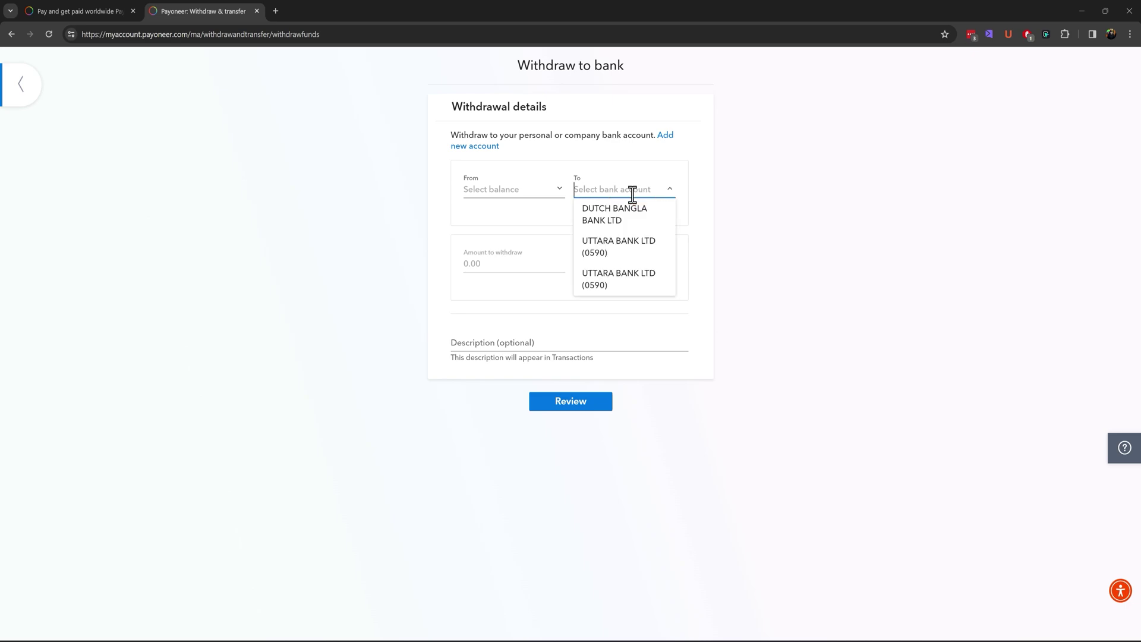
Step: Go to the bank accounts management page from the withdrawal form and view the DUTCH BANGLA BANK LTD account's details
left_click(664, 135)
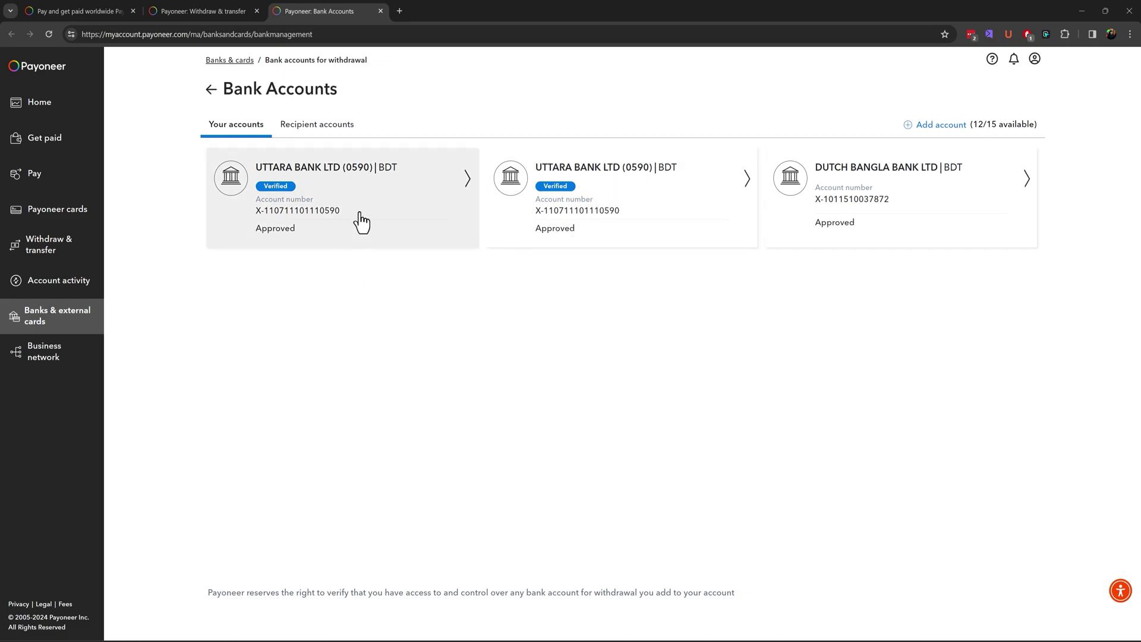
left_click(918, 229)
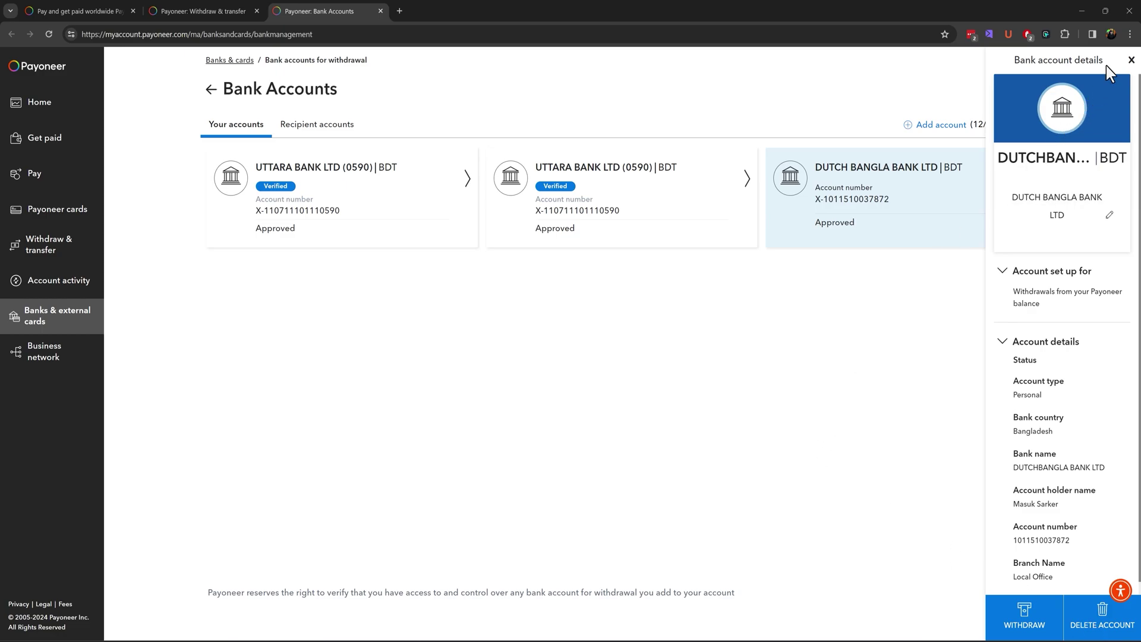
left_click(1132, 61)
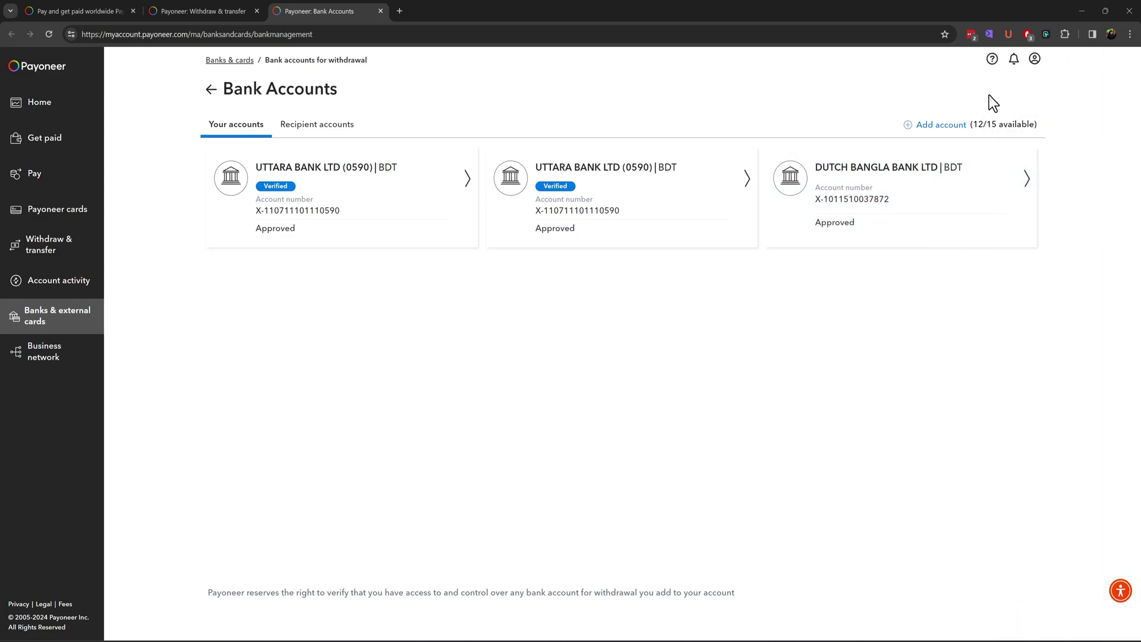
Step: View the form for adding a bank account, leave it unfilled, and return to the bank accounts for withdrawal
left_click(939, 126)
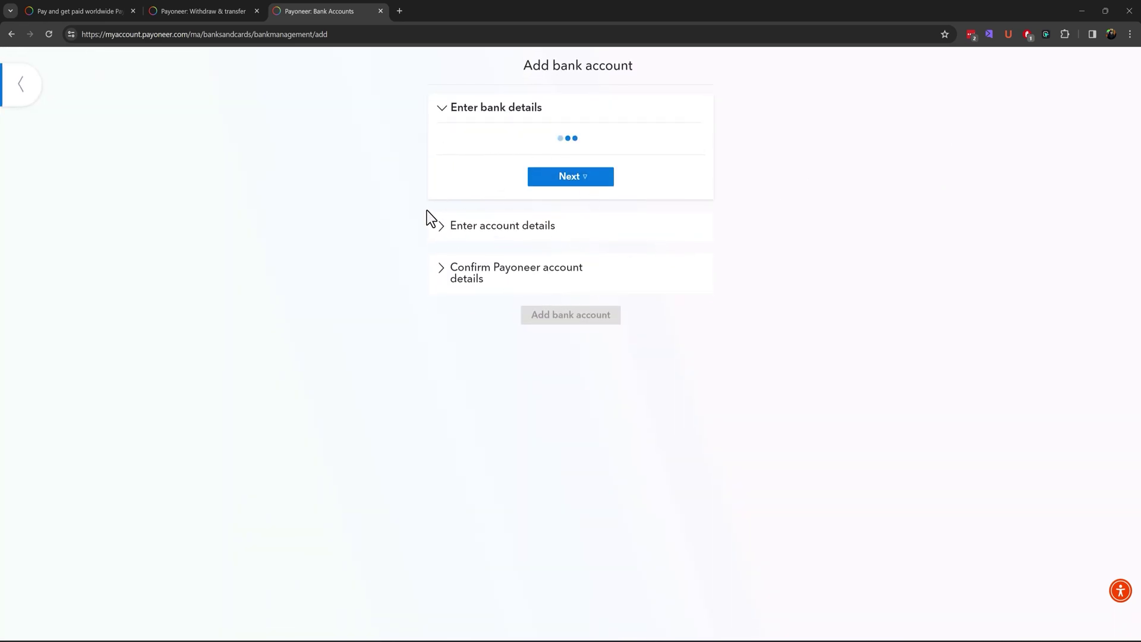
left_click(20, 88)
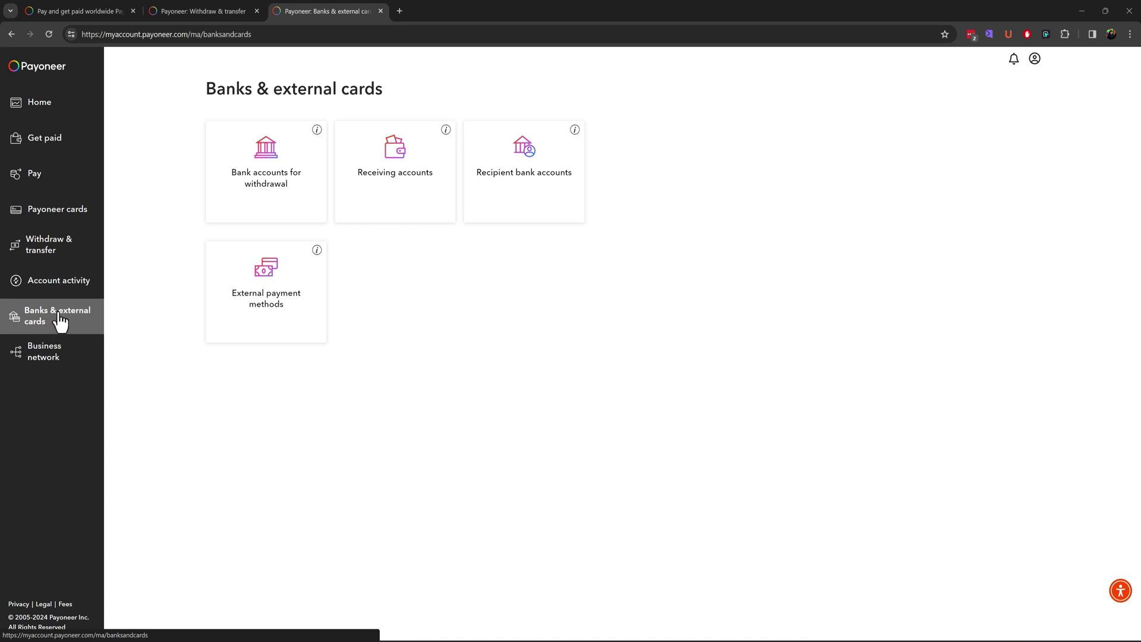
left_click(266, 201)
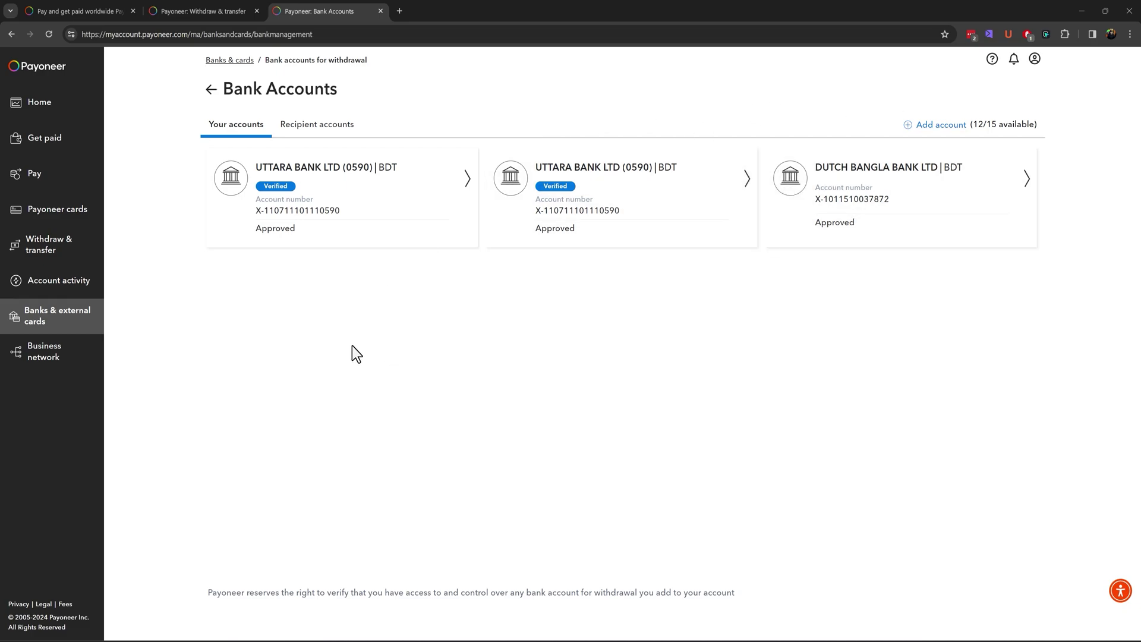
Step: Return to the account home page and examine the latest transactions below the balances
left_click(38, 104)
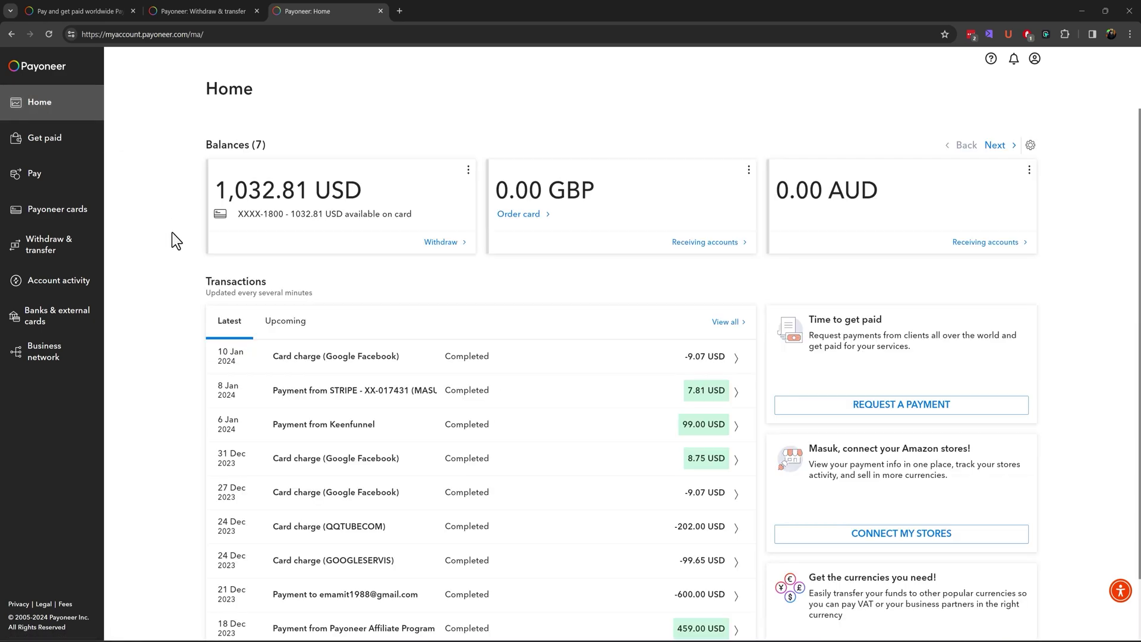
scroll(172, 233, "down", 1)
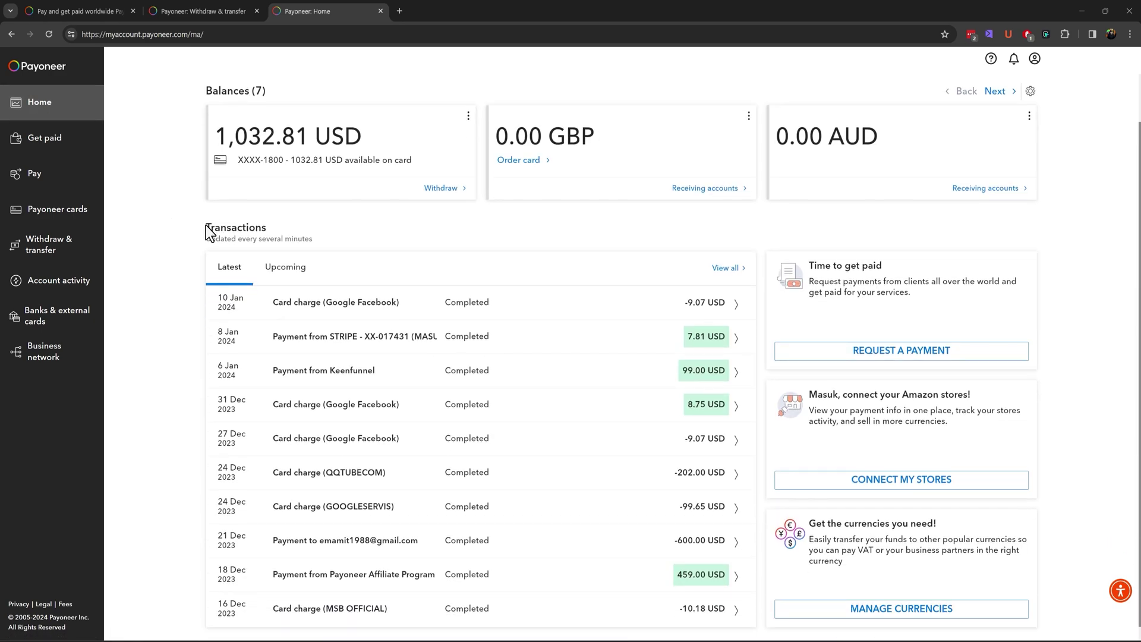
left_click_drag(217, 238, 306, 238)
left_click(180, 245)
scroll(181, 244, "down", 1)
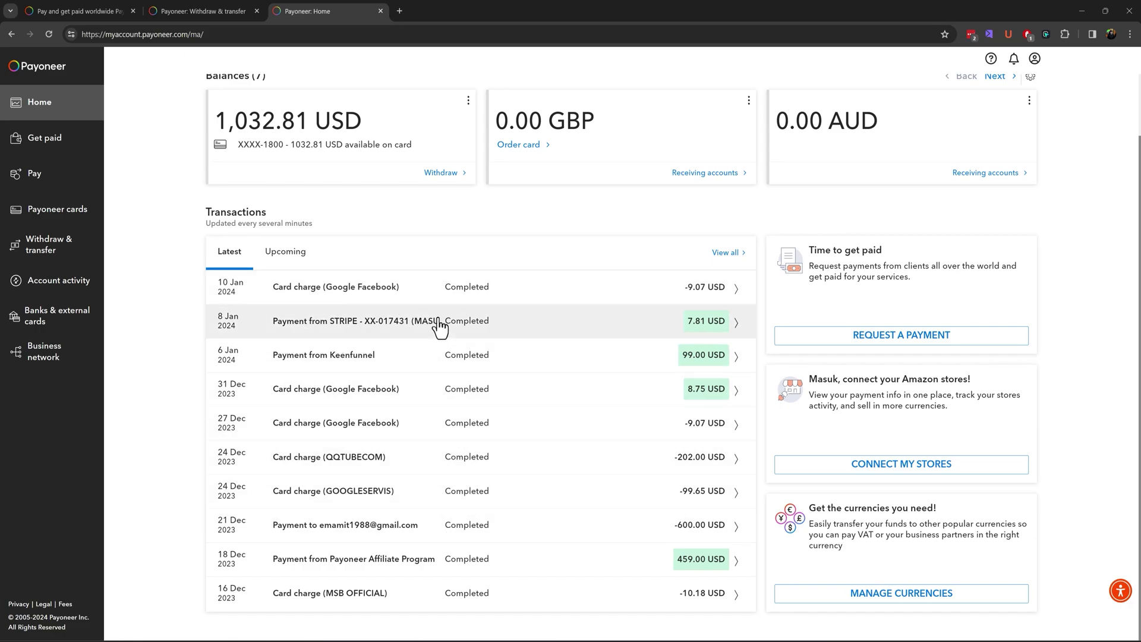
Step: Open the full transaction history, load more entries and look through them
left_click(730, 255)
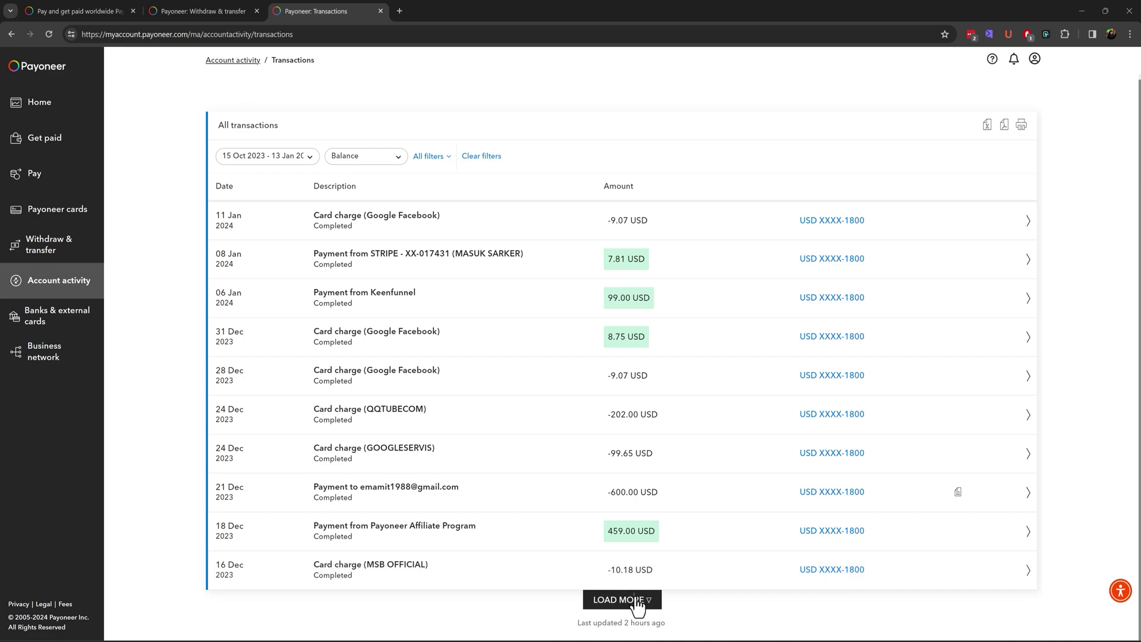
left_click(637, 600)
scroll(561, 365, "down", 5)
scroll(561, 369, "up", 6)
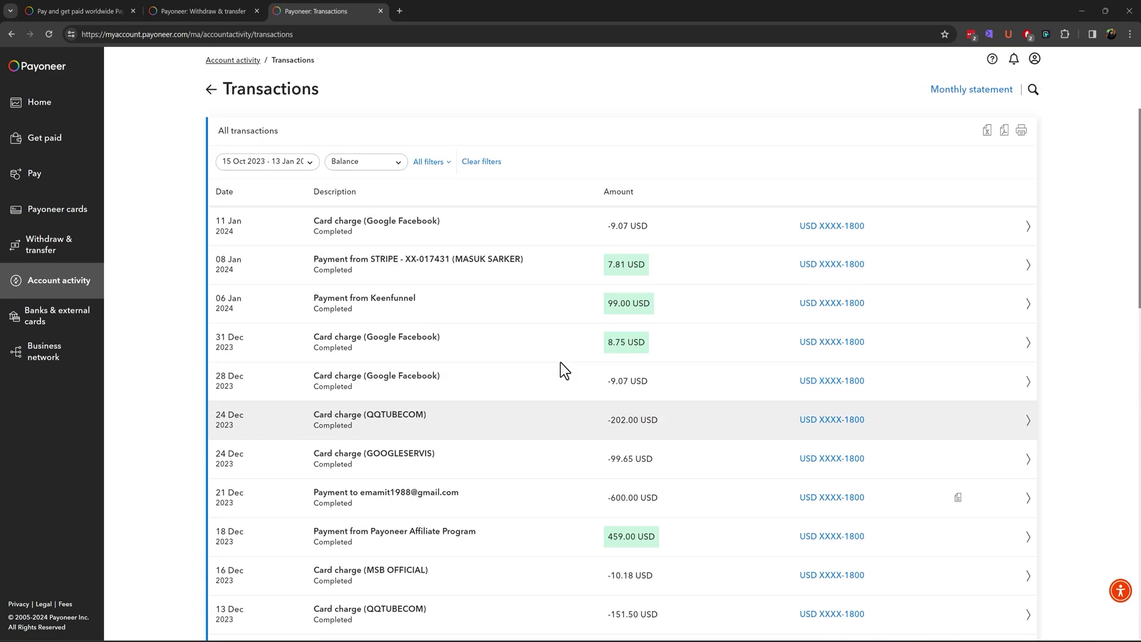
Step: View the date range and balance filter options of the transaction history without applying any
left_click(301, 164)
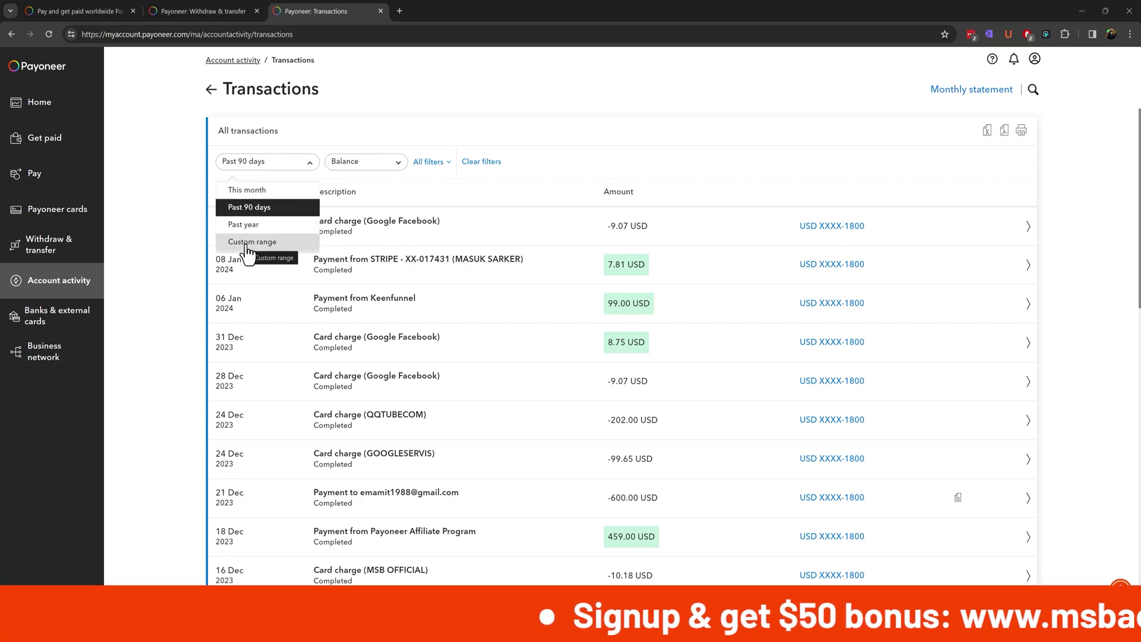
left_click(386, 170)
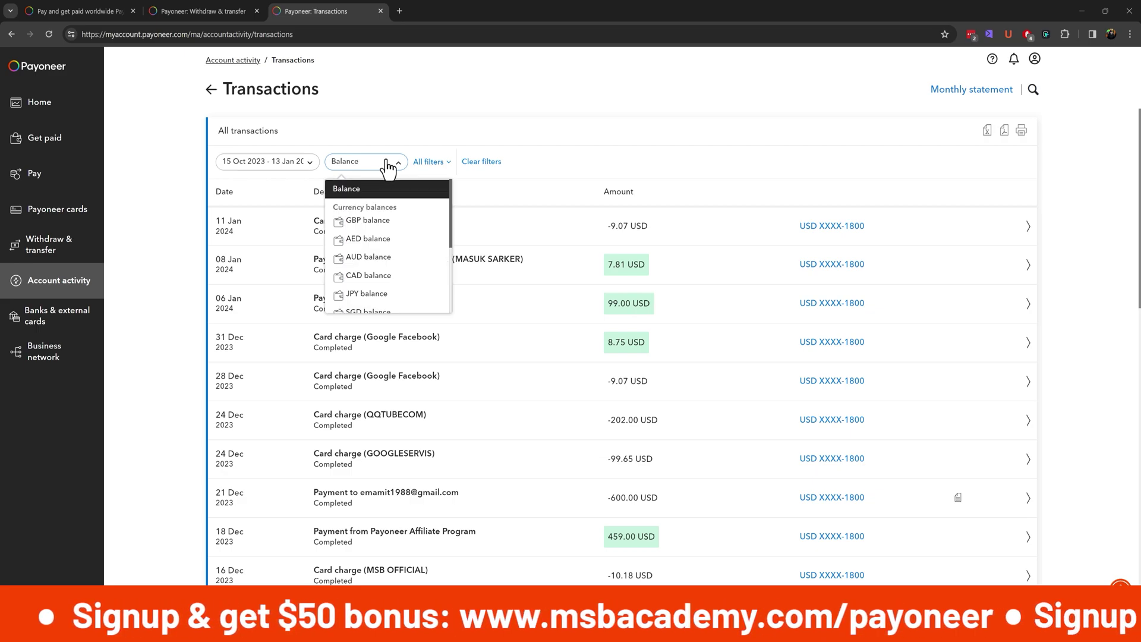
scroll(402, 250, "down", 3)
scroll(402, 249, "up", 3)
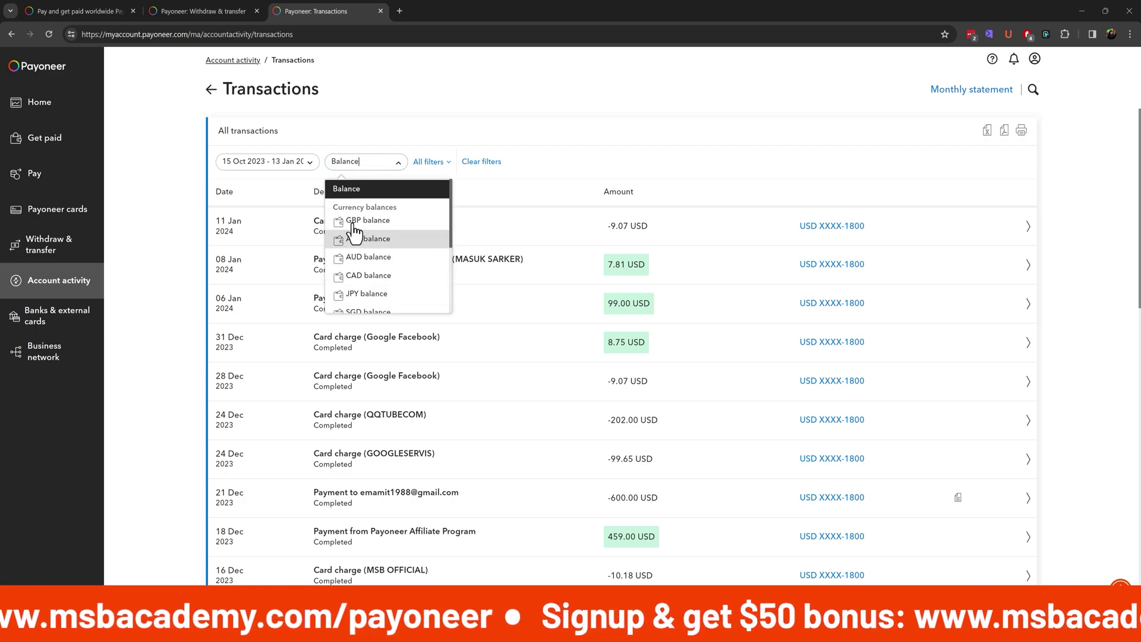
left_click(159, 193)
Step: Start a payment request from the home page and open the details form for a new payer
left_click(39, 102)
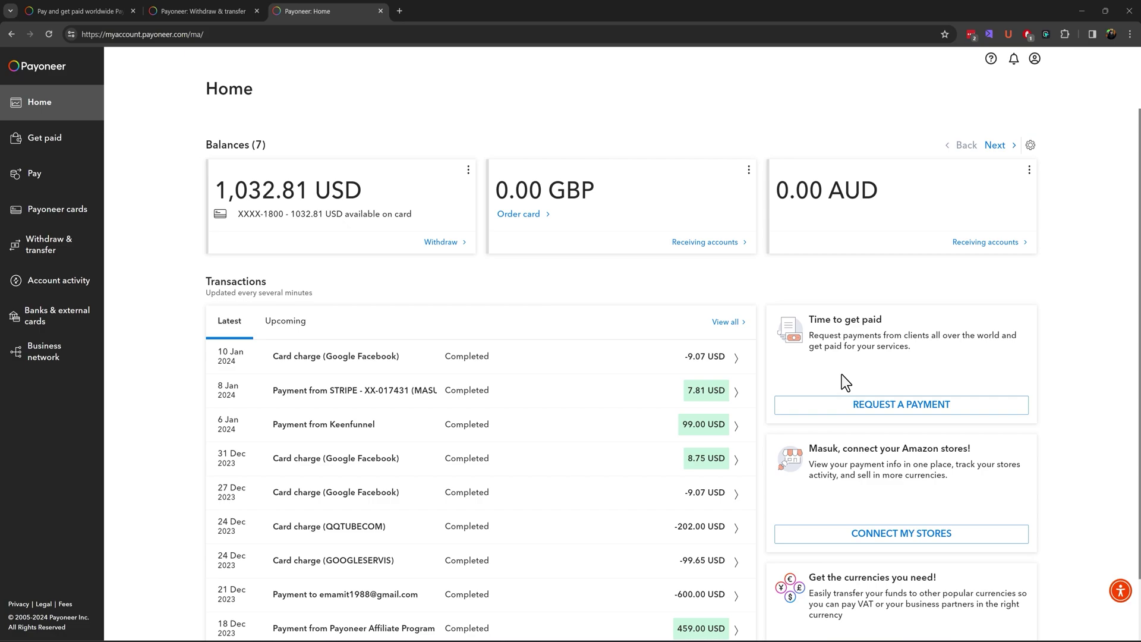
left_click(886, 405)
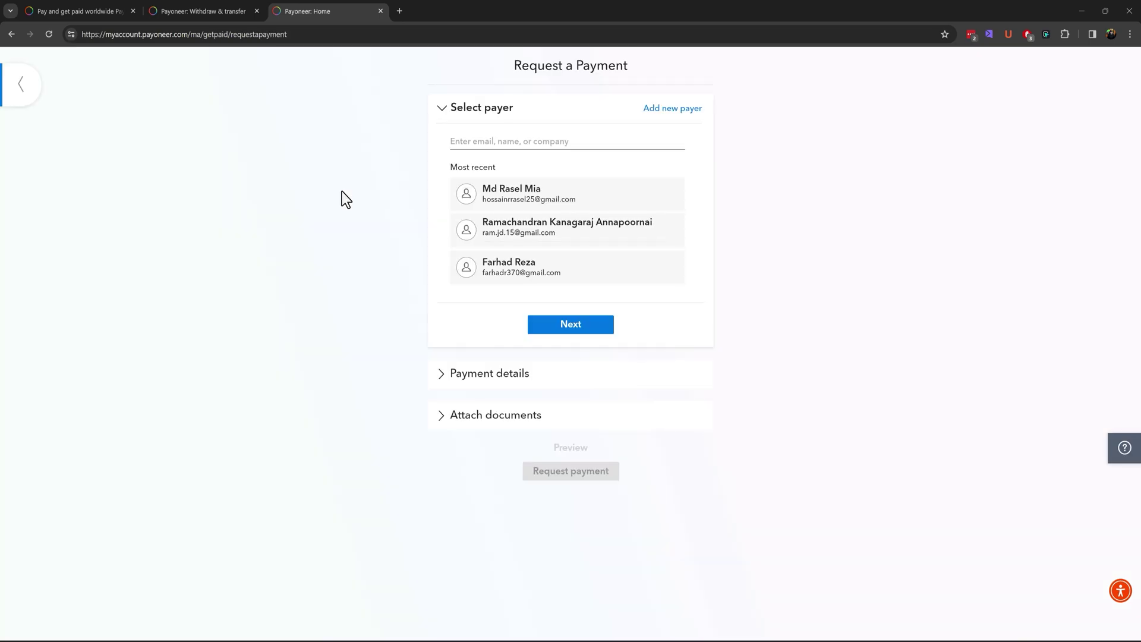
left_click(502, 144)
left_click(666, 113)
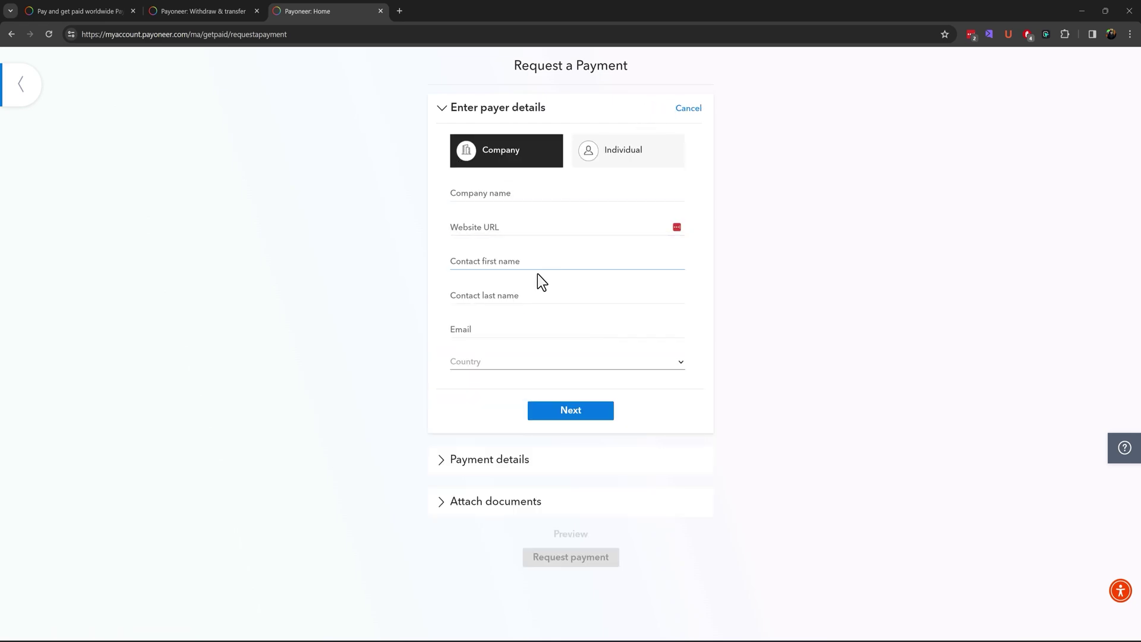
Step: Compare the fields required for an Individual payer and a Company payer
left_click(610, 152)
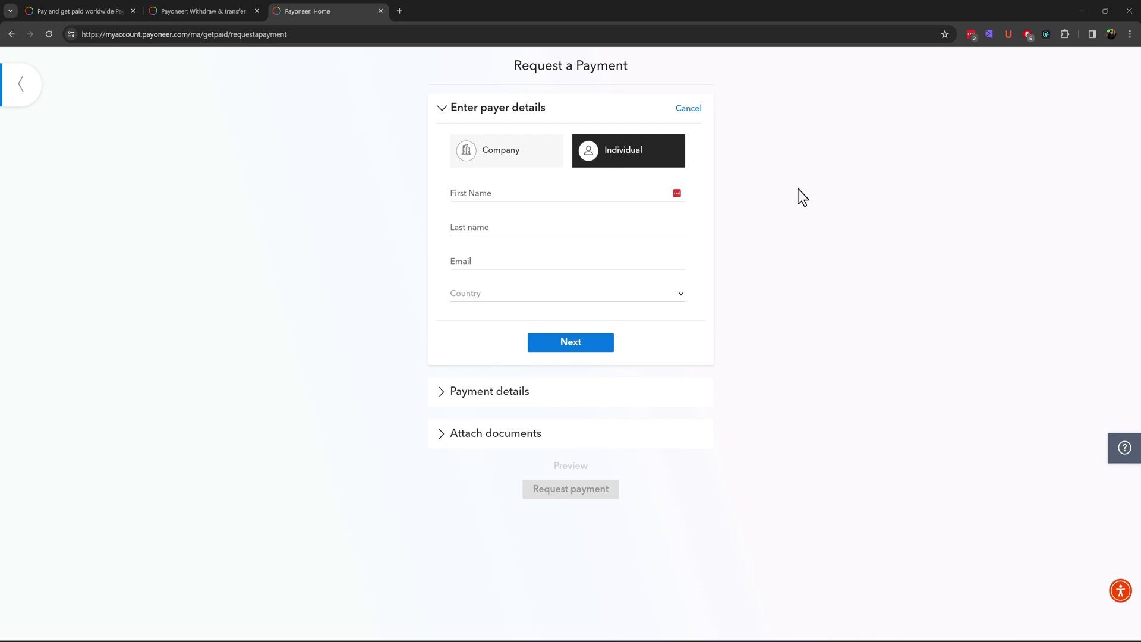
left_click(480, 154)
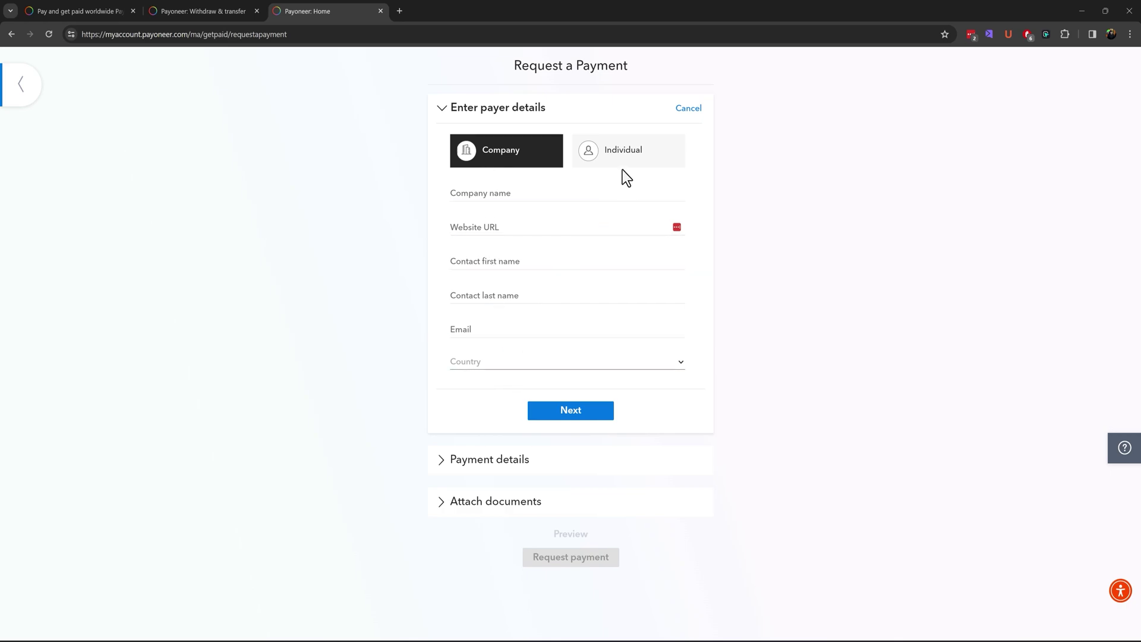
left_click(633, 154)
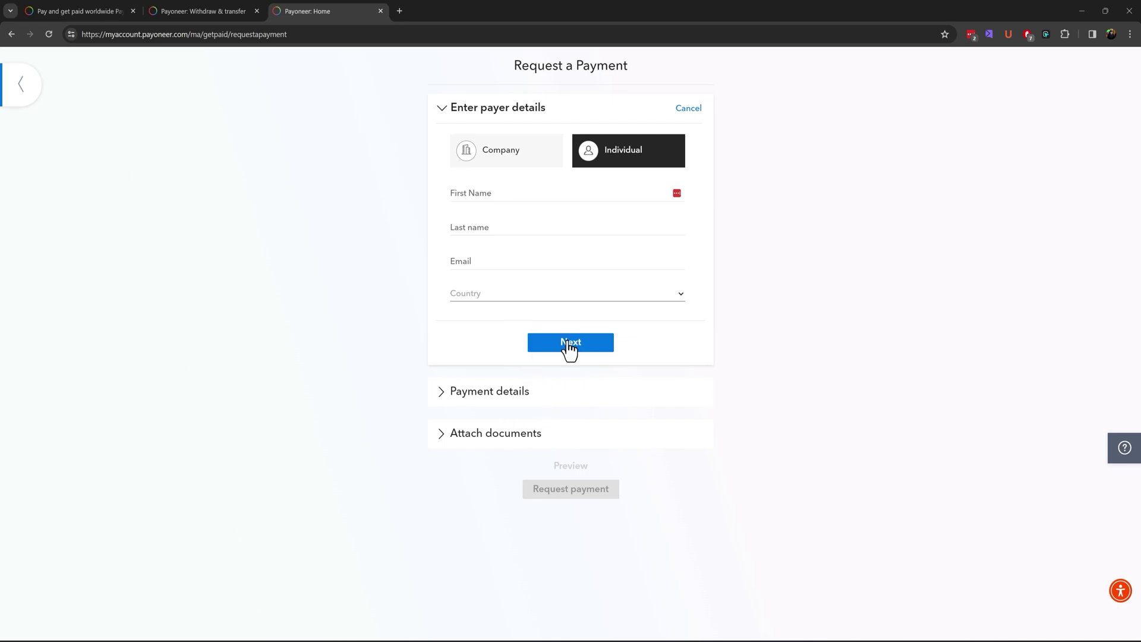
Step: Point out the payment details and attach documents sections of the request, then leave the form without sending it
left_click_drag(443, 376, 558, 377)
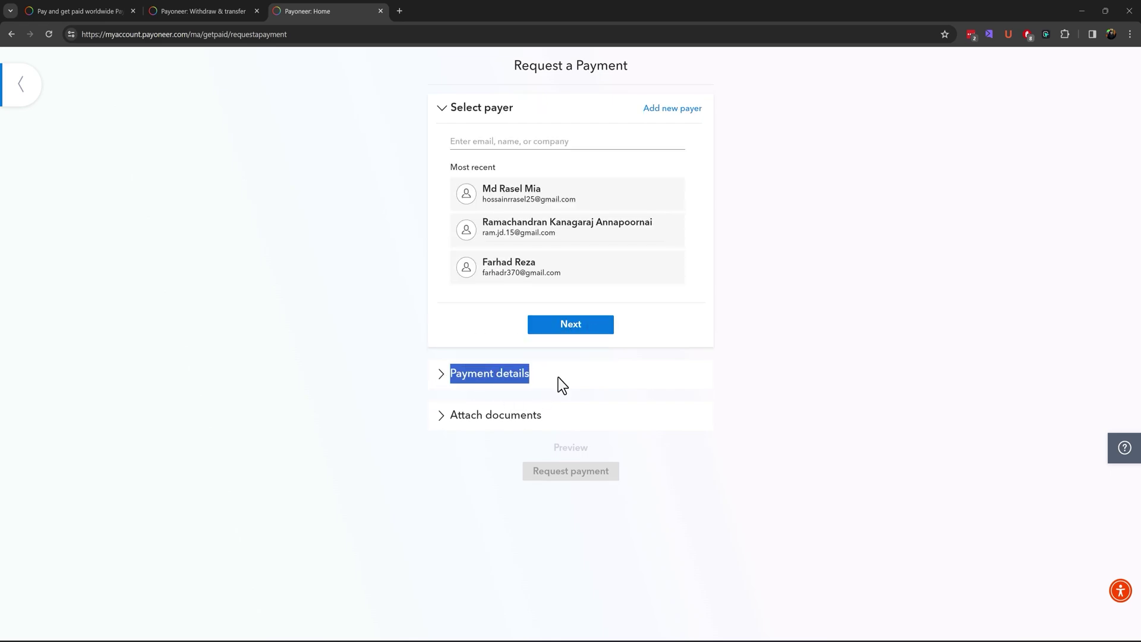
left_click_drag(452, 414, 548, 416)
left_click(512, 415)
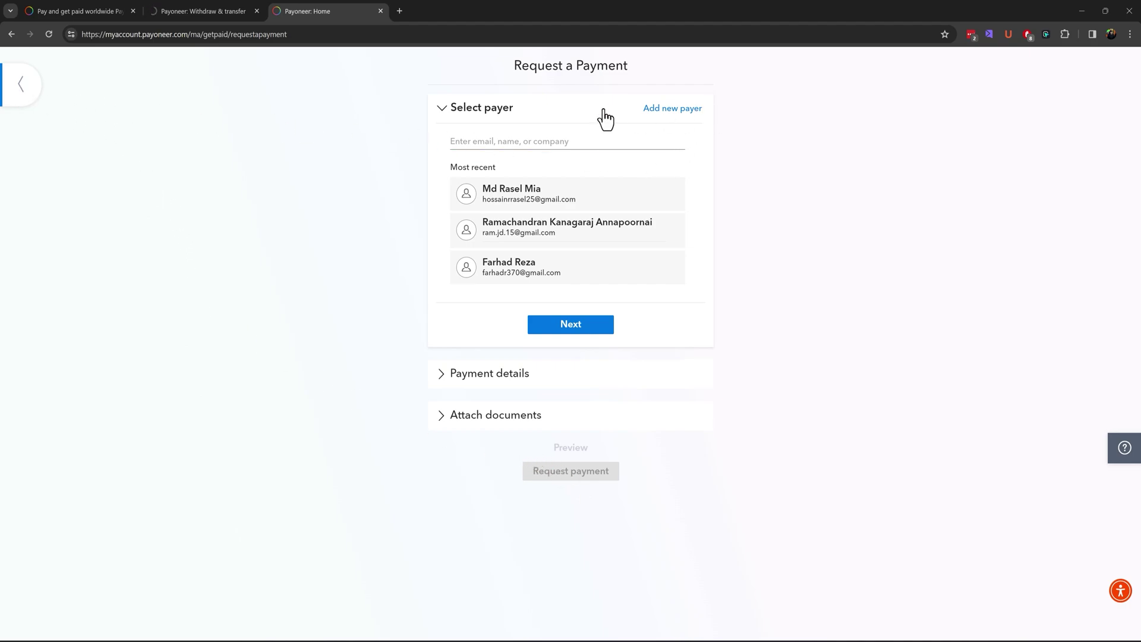
left_click(21, 90)
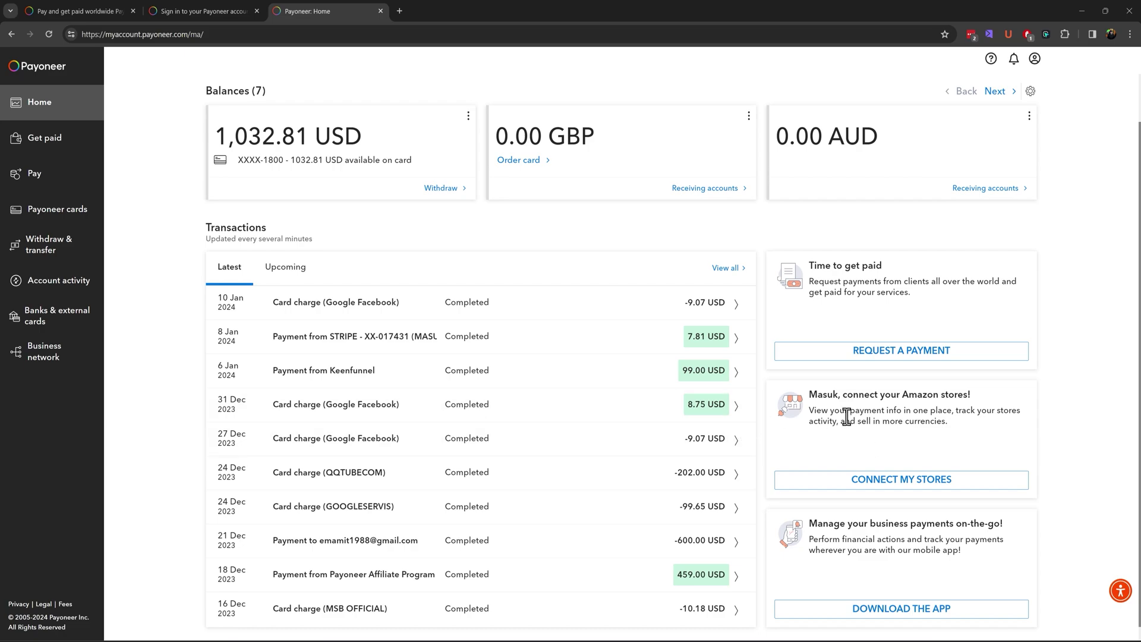
Step: Examine the home page cards for connecting Amazon stores and managing business payments with the mobile app
scroll(950, 404, "down", 1)
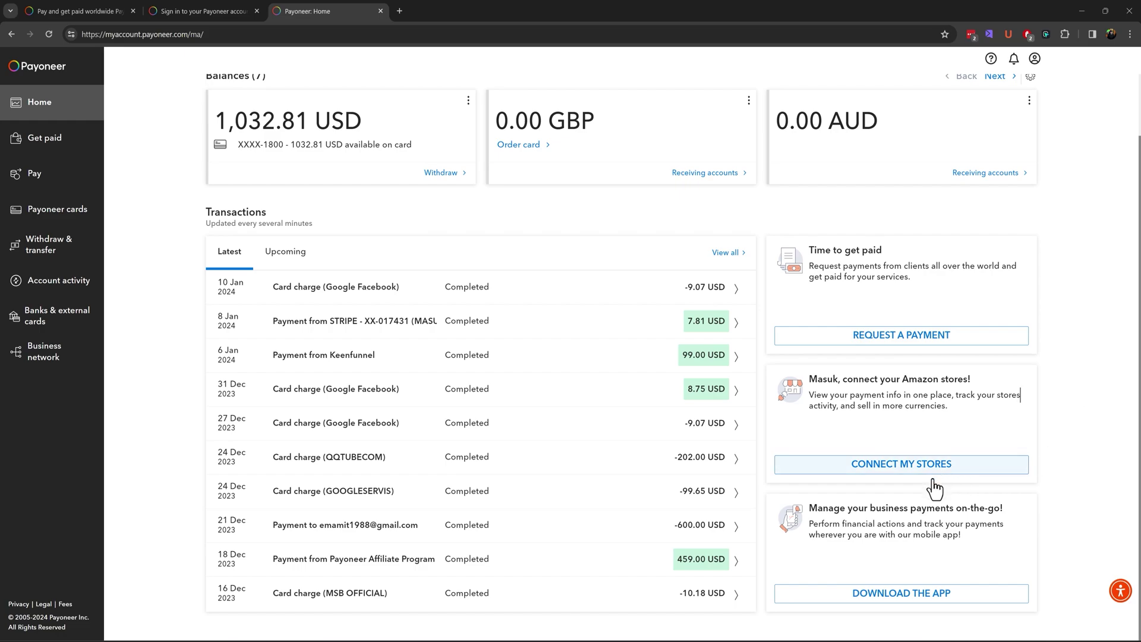
left_click_drag(901, 508, 989, 541)
left_click(1077, 483)
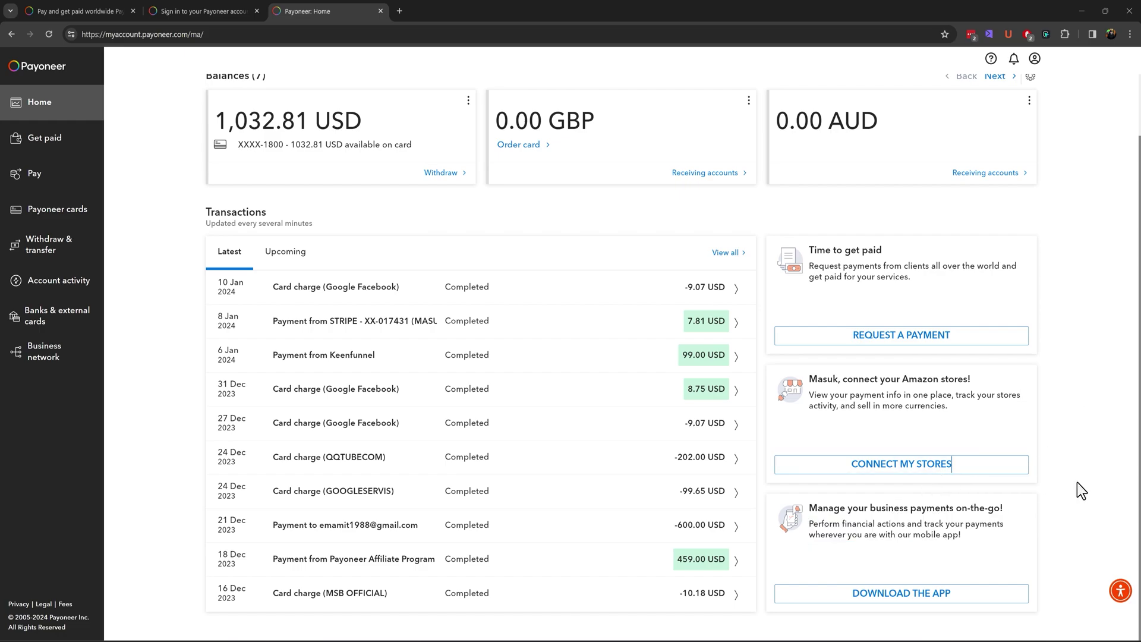
scroll(1077, 483, "up", 1)
scroll(1077, 482, "down", 1)
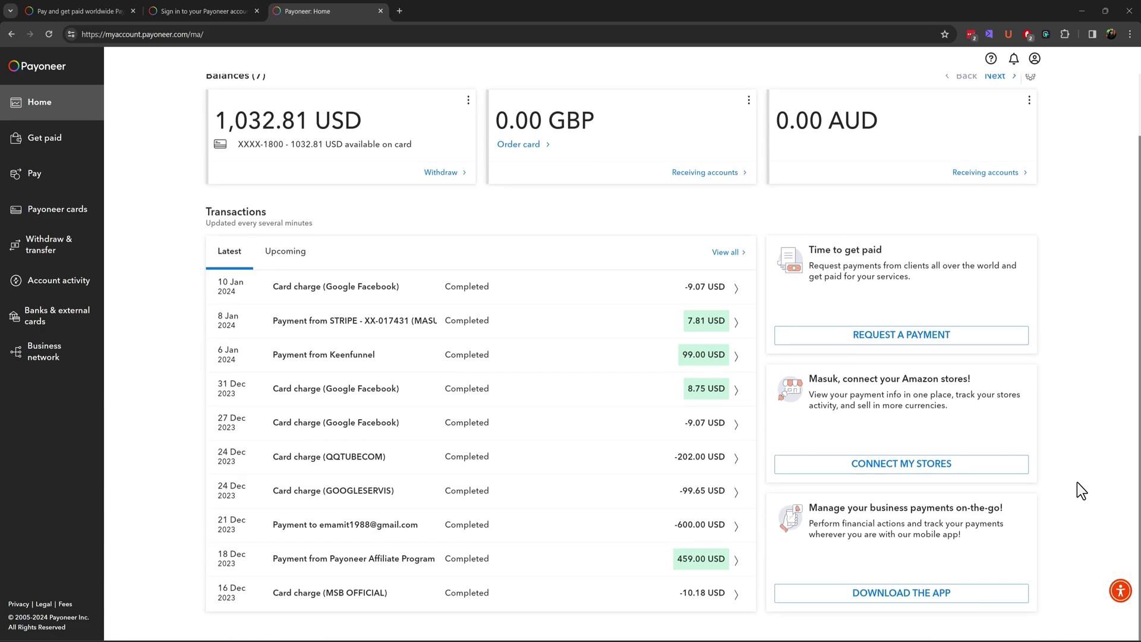
scroll(1076, 483, "up", 1)
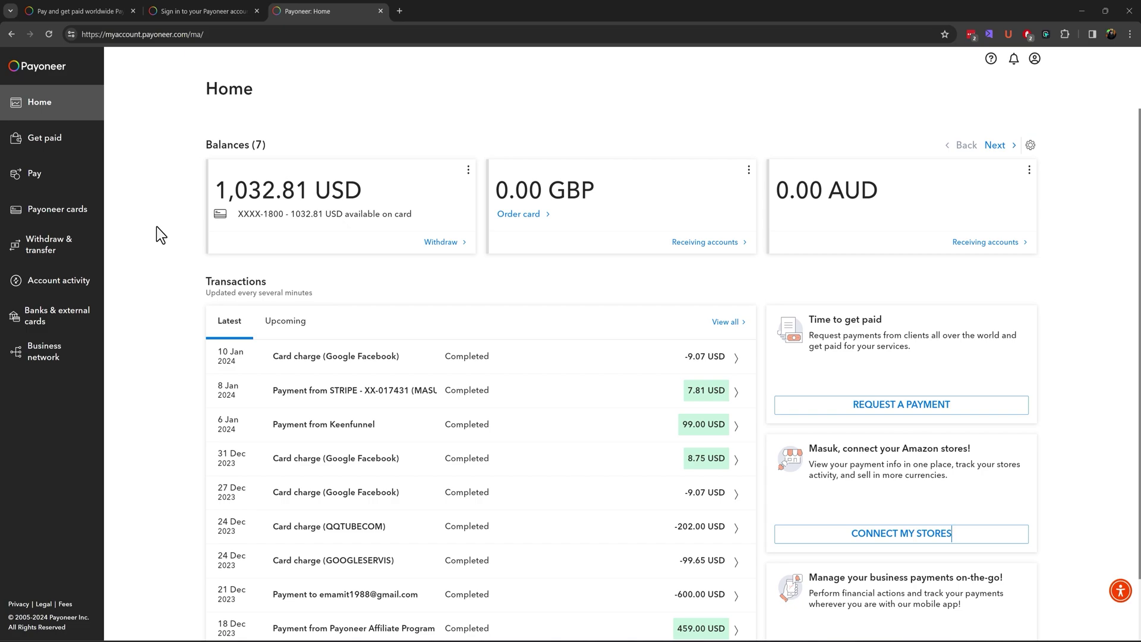
Step: View the USD receiving account's details, pointing out its bank name, routing number, account number and account type
left_click(45, 147)
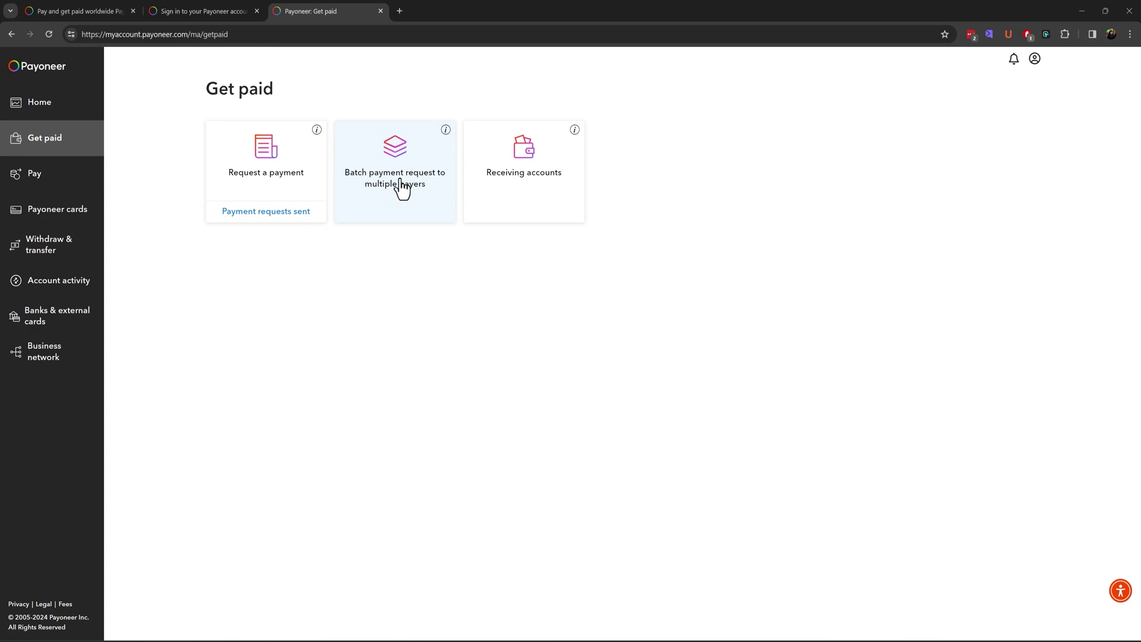
left_click(528, 203)
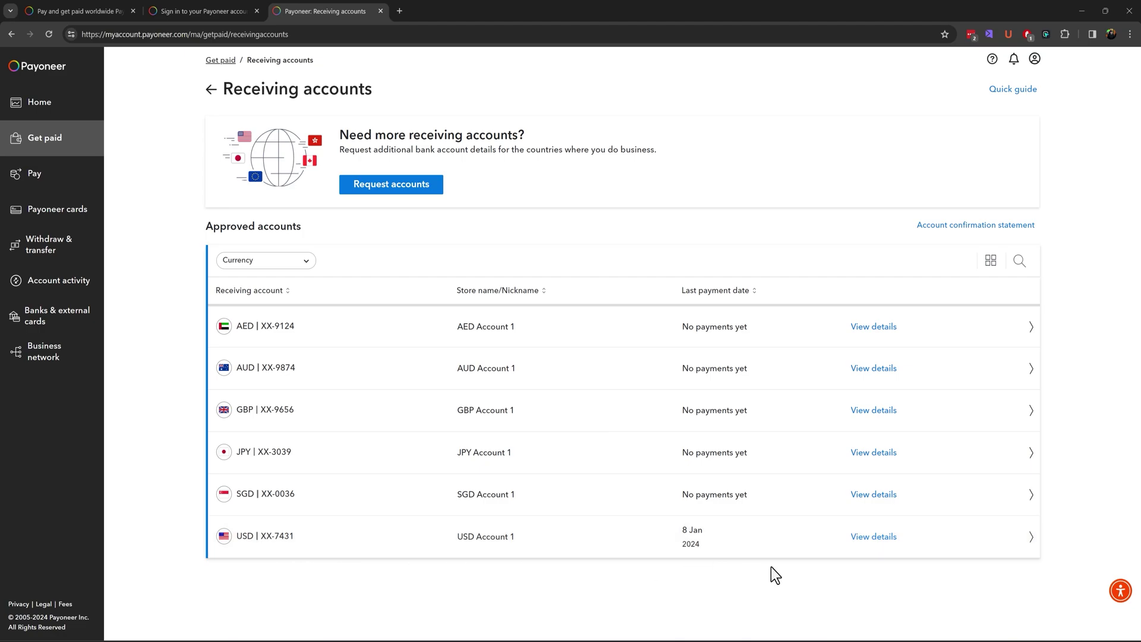
left_click(871, 537)
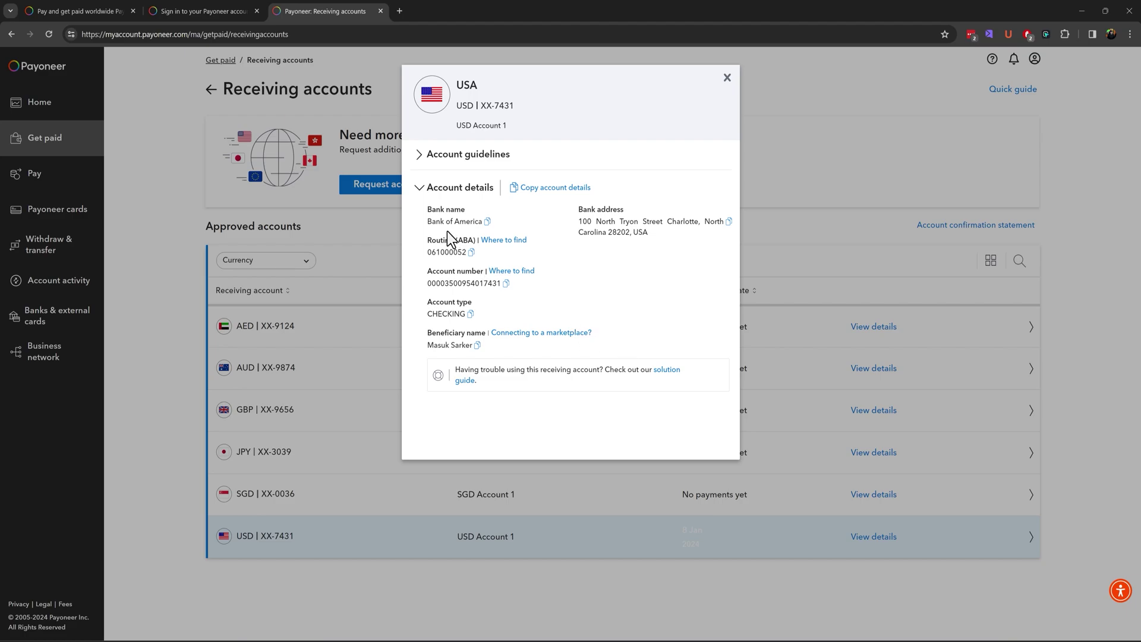
left_click_drag(430, 222, 462, 222)
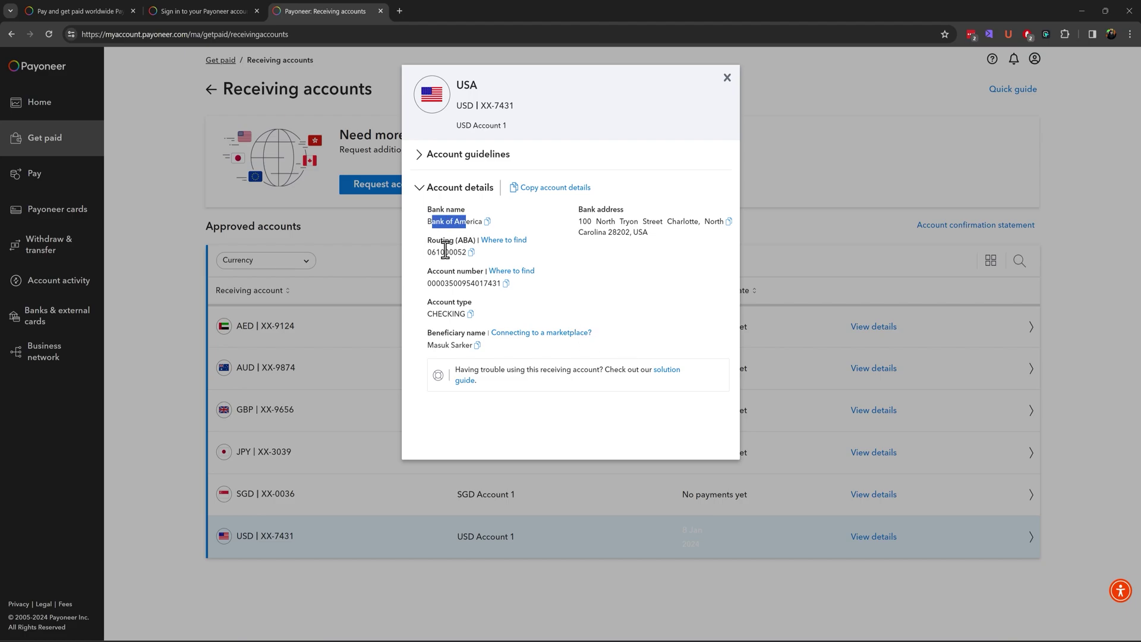
left_click(450, 250)
left_click_drag(441, 283, 449, 315)
left_click(542, 307)
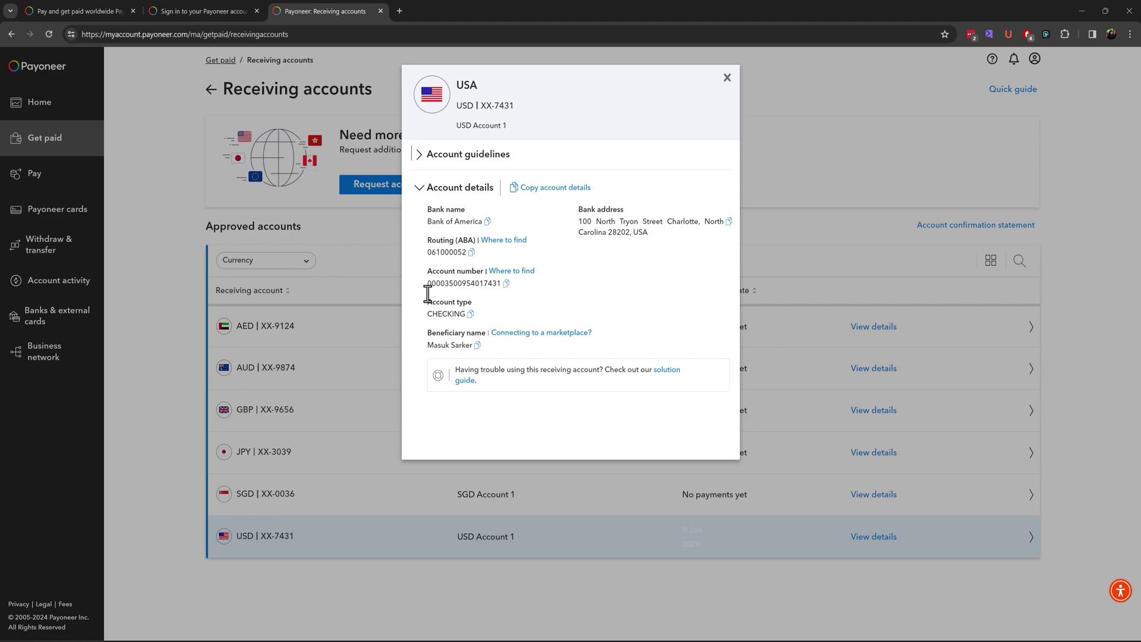
Step: Read the account guidelines of the USD receiving account and close its details
left_click(421, 159)
left_click_drag(450, 175, 593, 267)
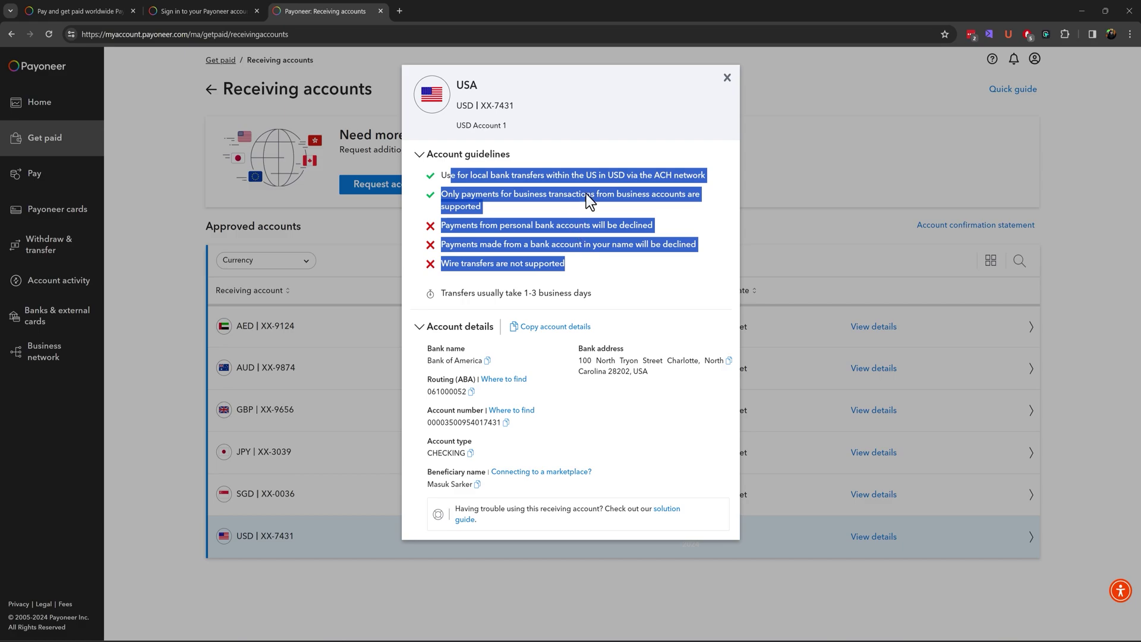
left_click(183, 314)
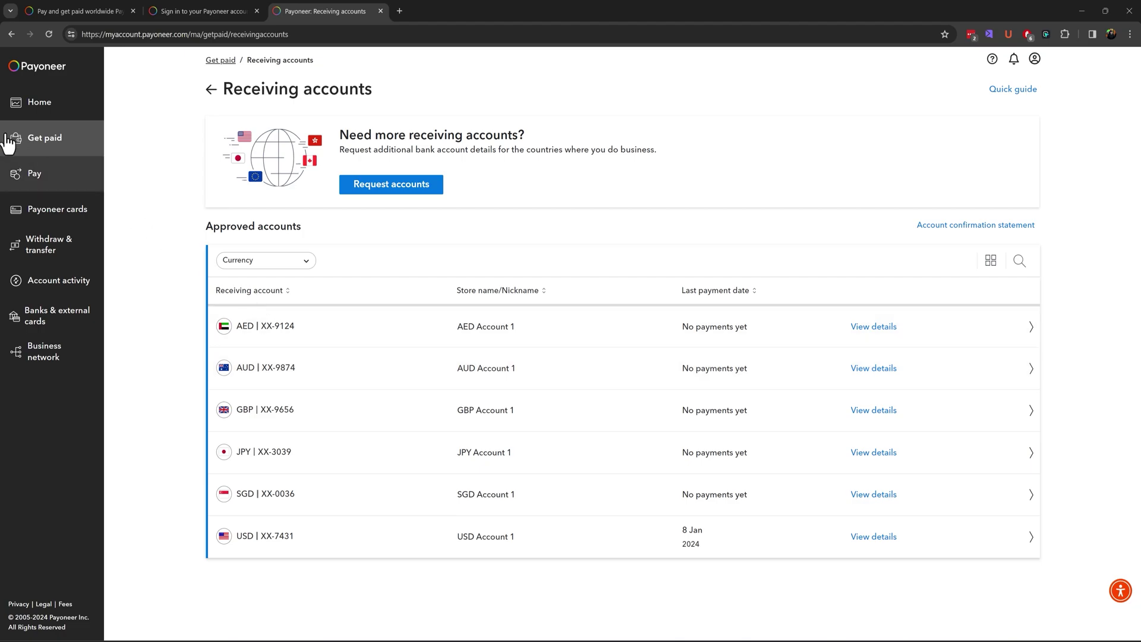
Step: Examine the options for paying a recipient's Payoneer account and a recipient's bank account, leaving both without making a payment
left_click(53, 176)
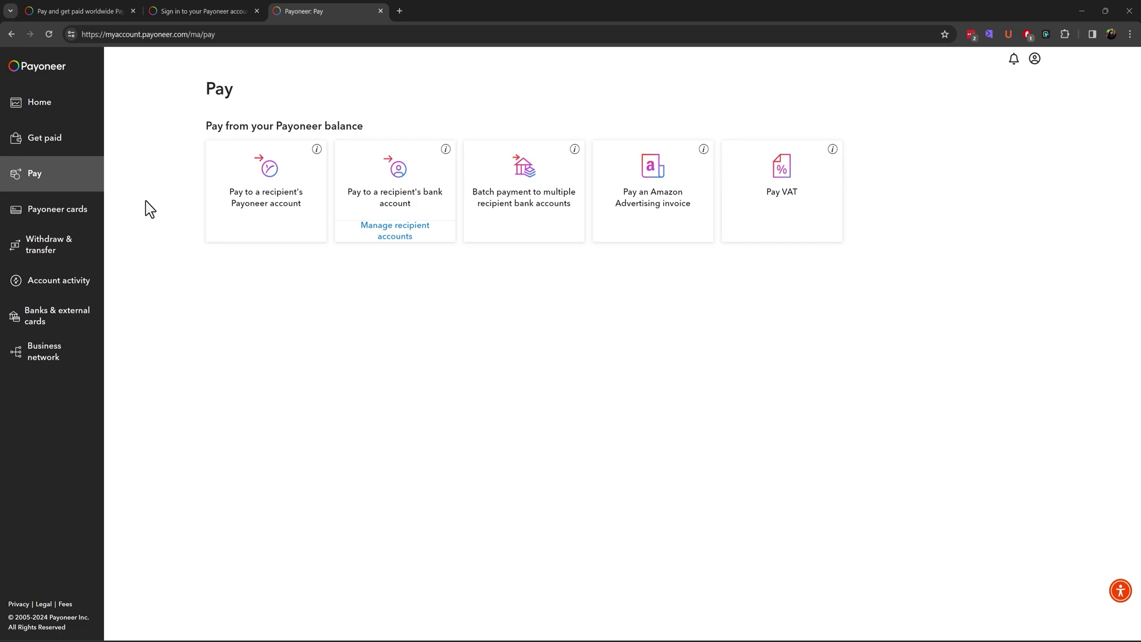
left_click(262, 211)
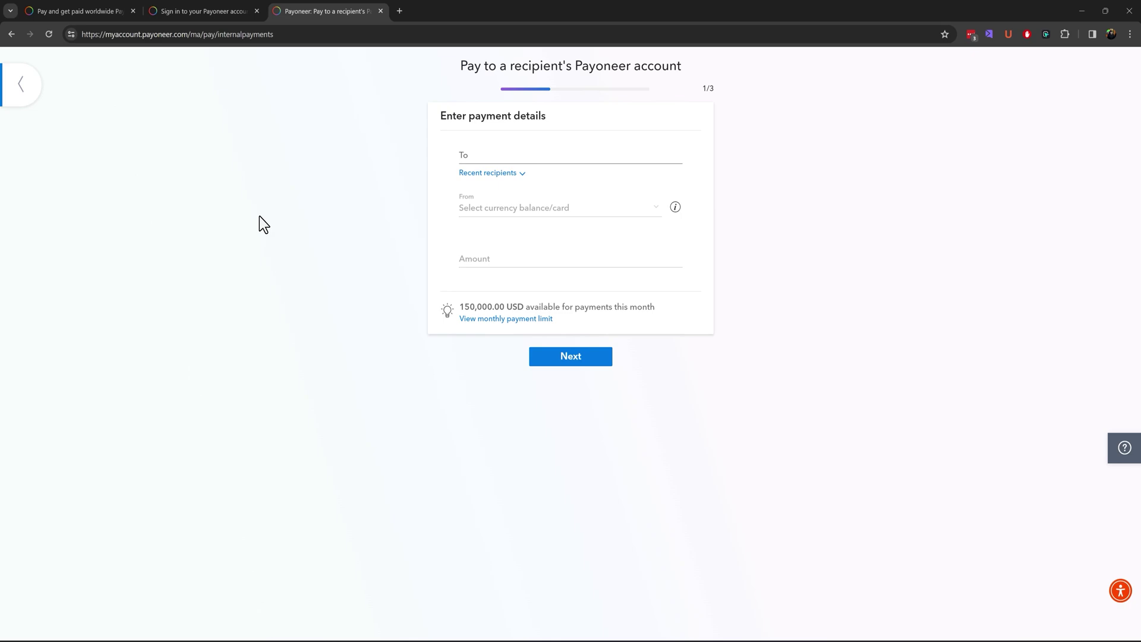
left_click(476, 156)
left_click(510, 204)
left_click(22, 94)
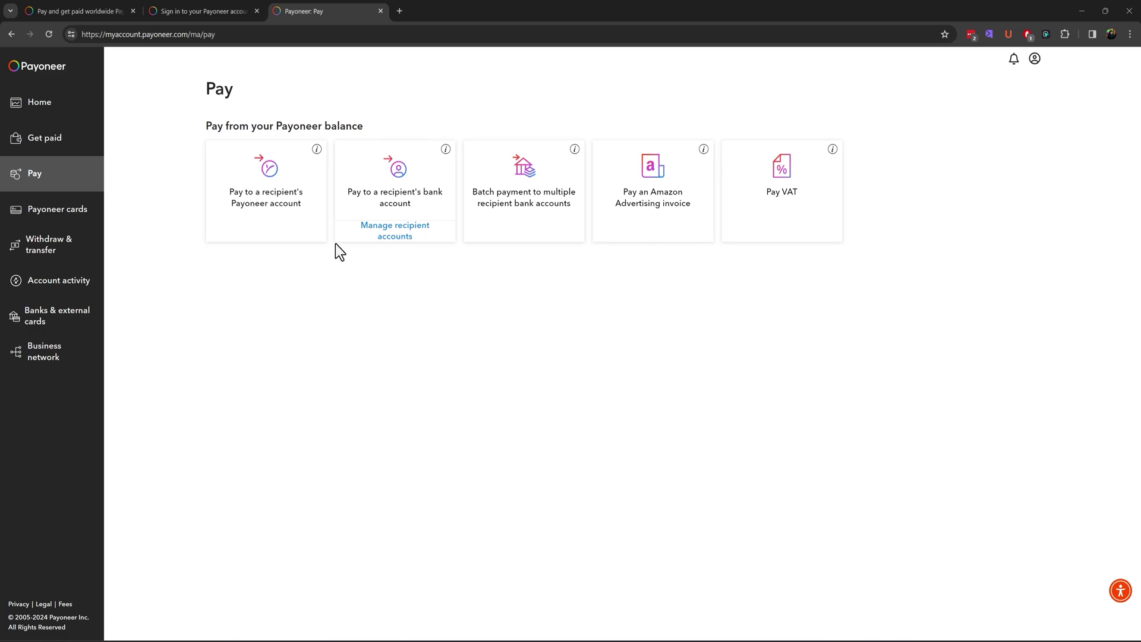
left_click(415, 205)
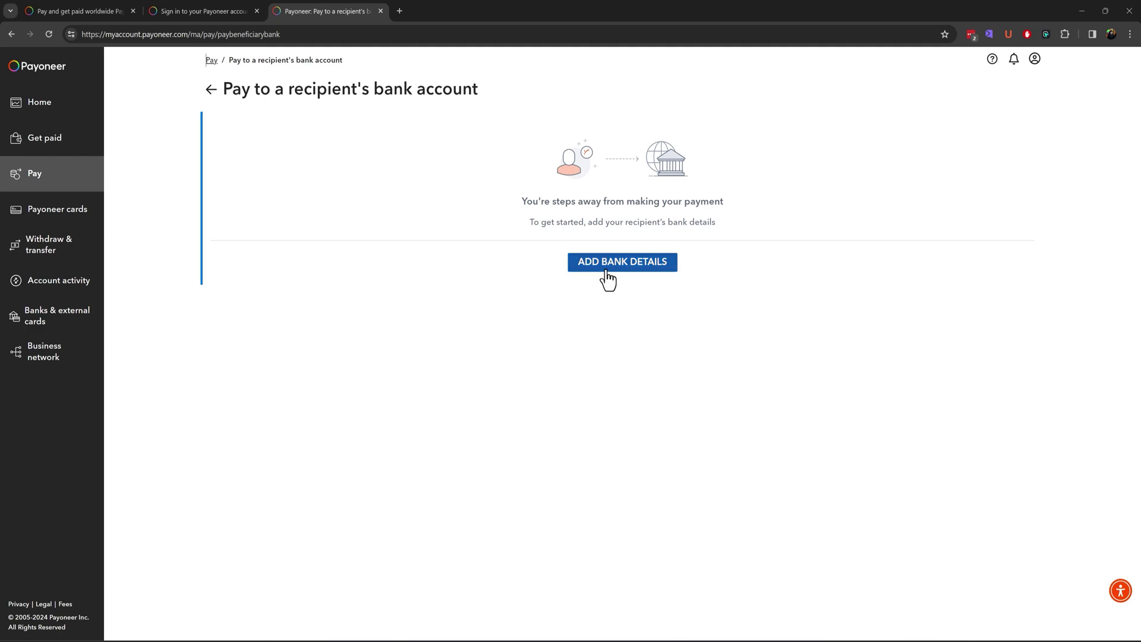
left_click(211, 90)
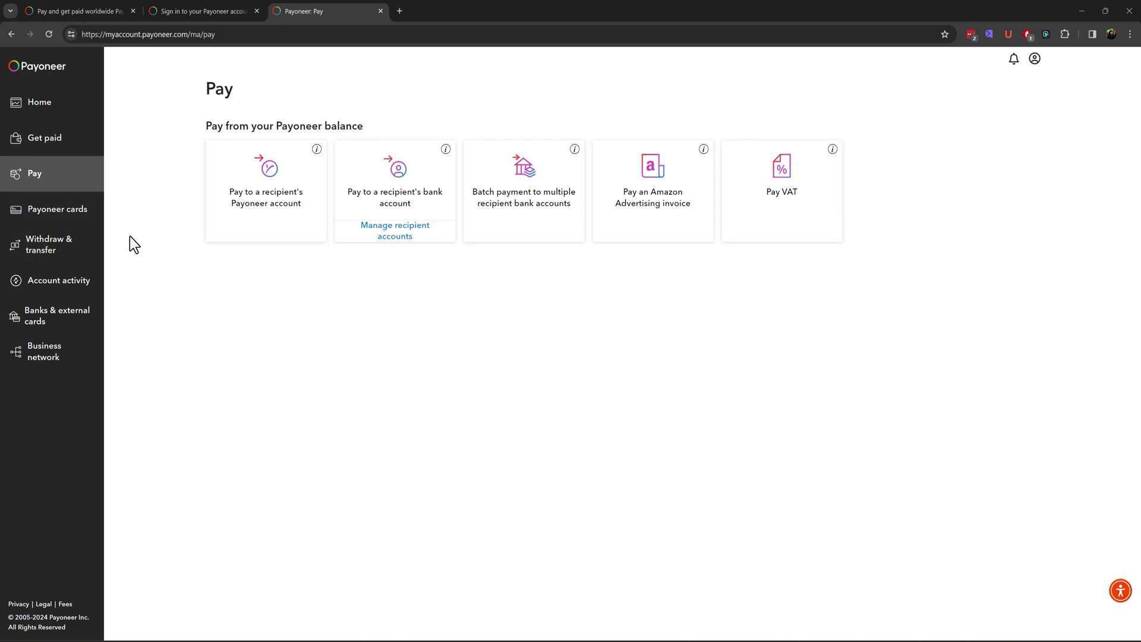
Step: Look at the Payoneer cards page and view the details of the active USD card, then close them
left_click(72, 225)
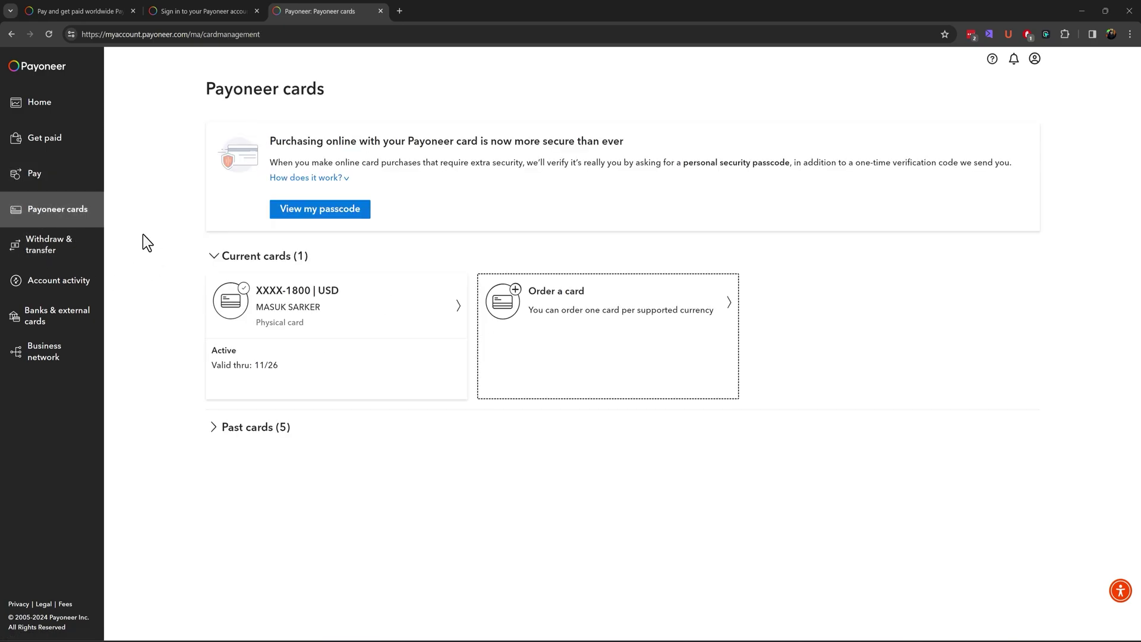
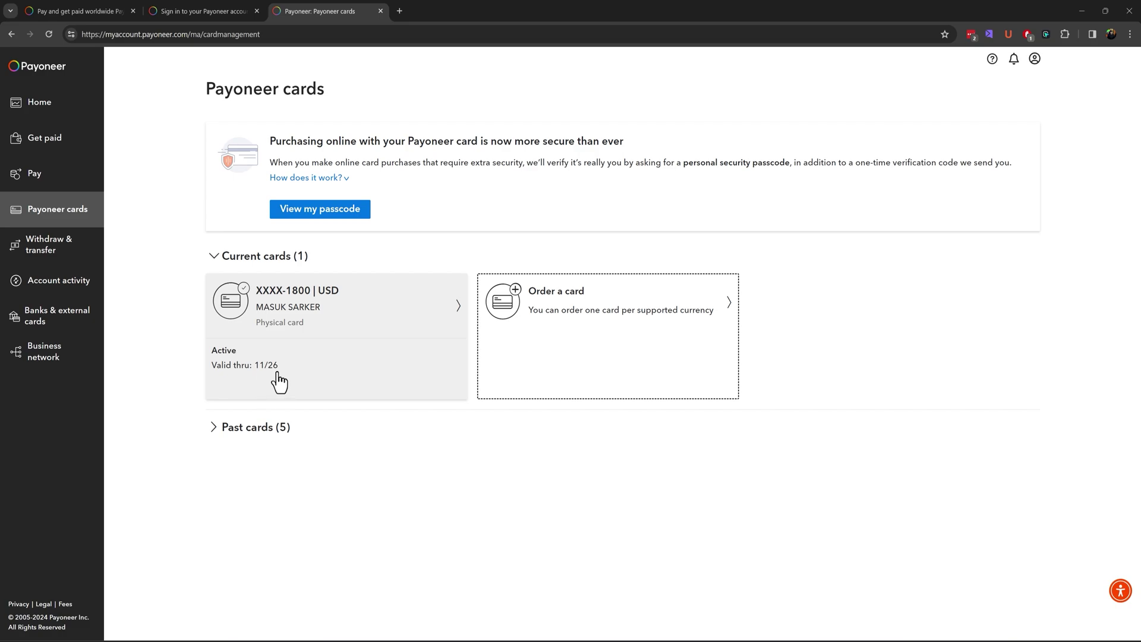
left_click(354, 350)
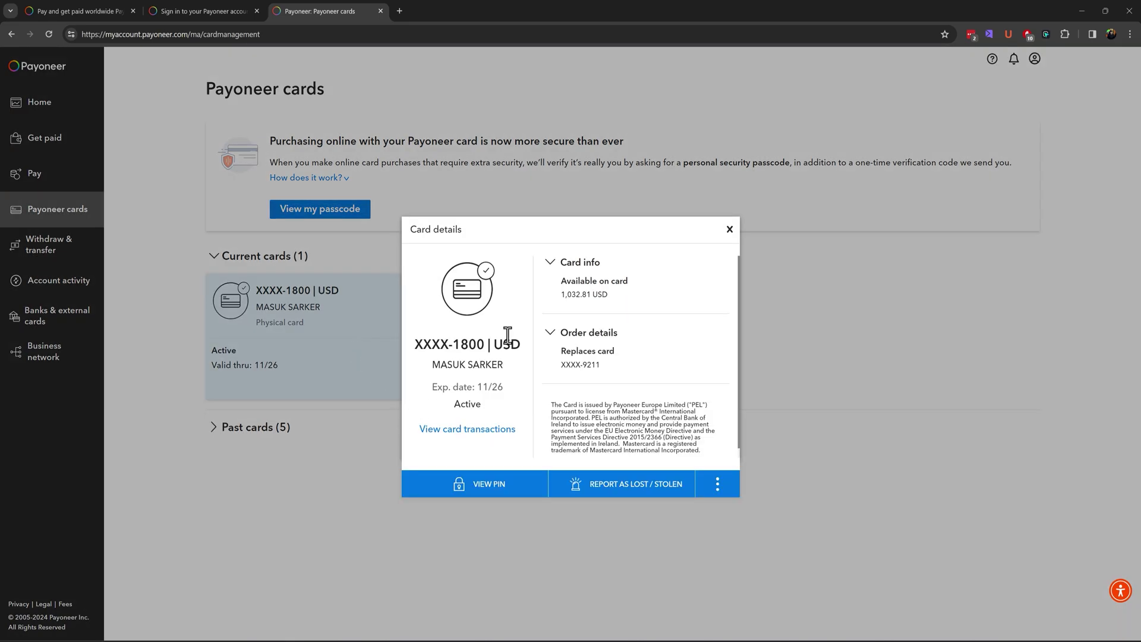
left_click(730, 230)
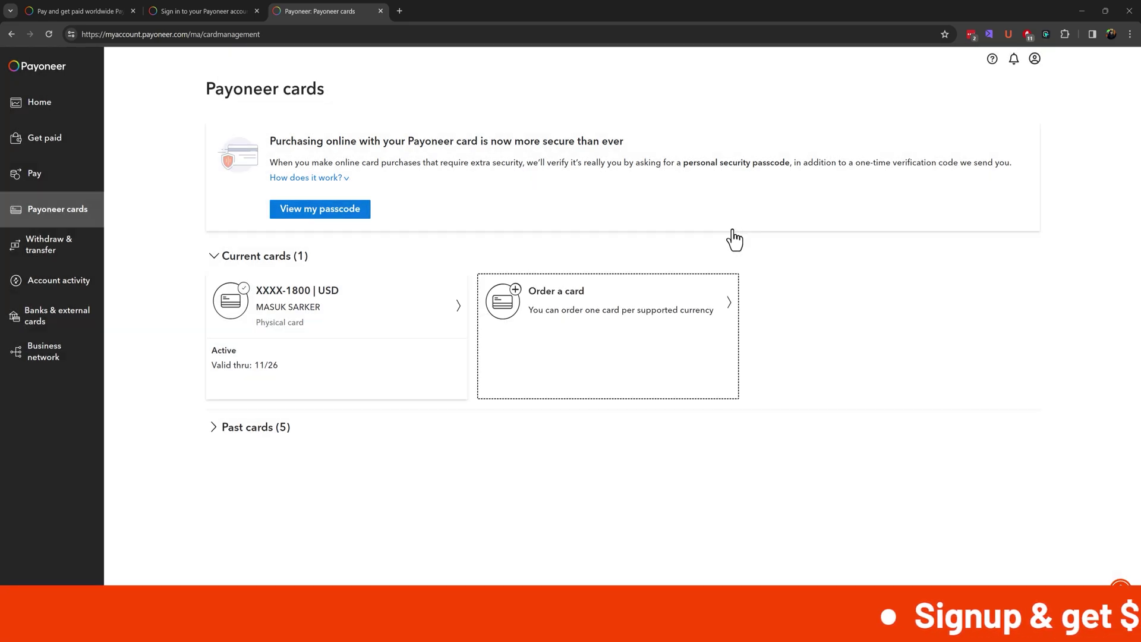
Step: Start a currency conversion with the USD card as the source and the CAD balance as the destination
left_click(55, 262)
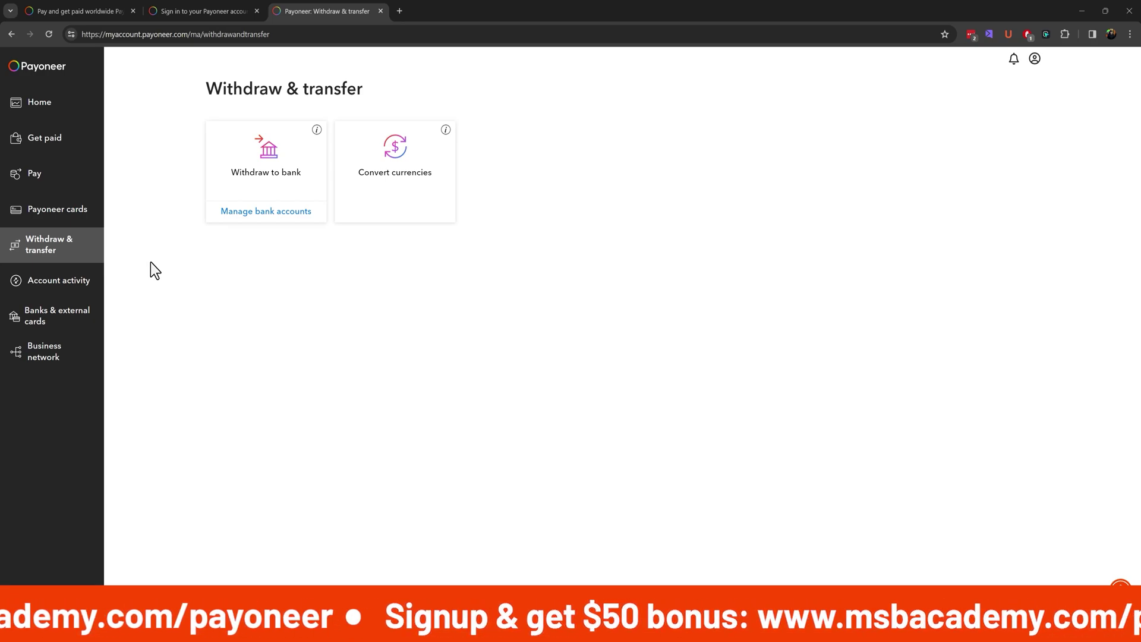
left_click(386, 193)
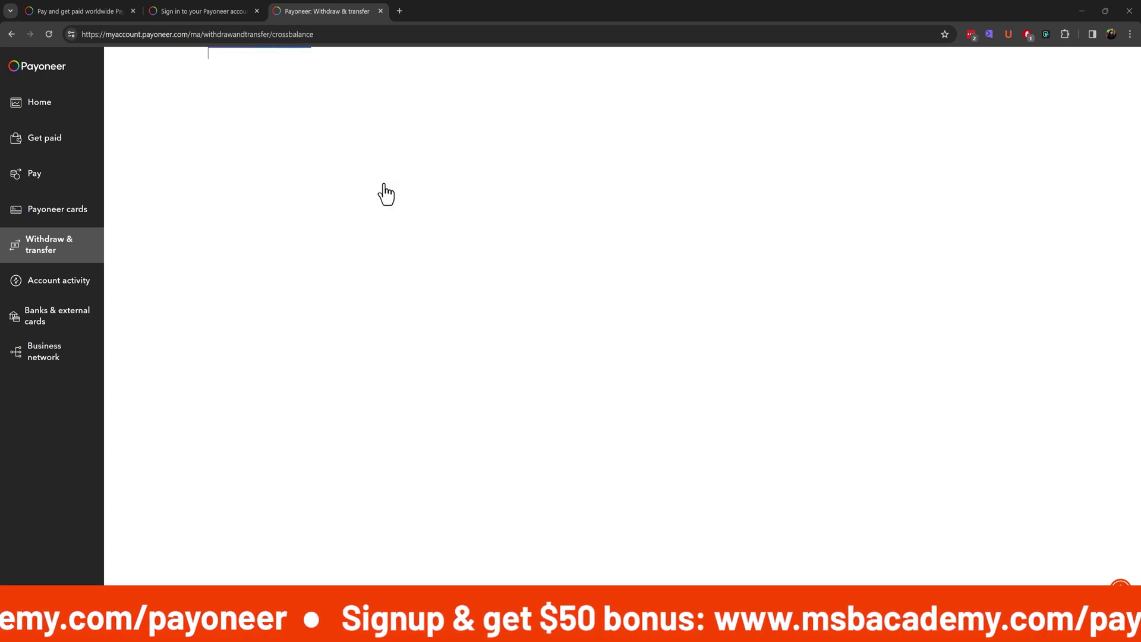
left_click(526, 181)
scroll(523, 225, "down", 3)
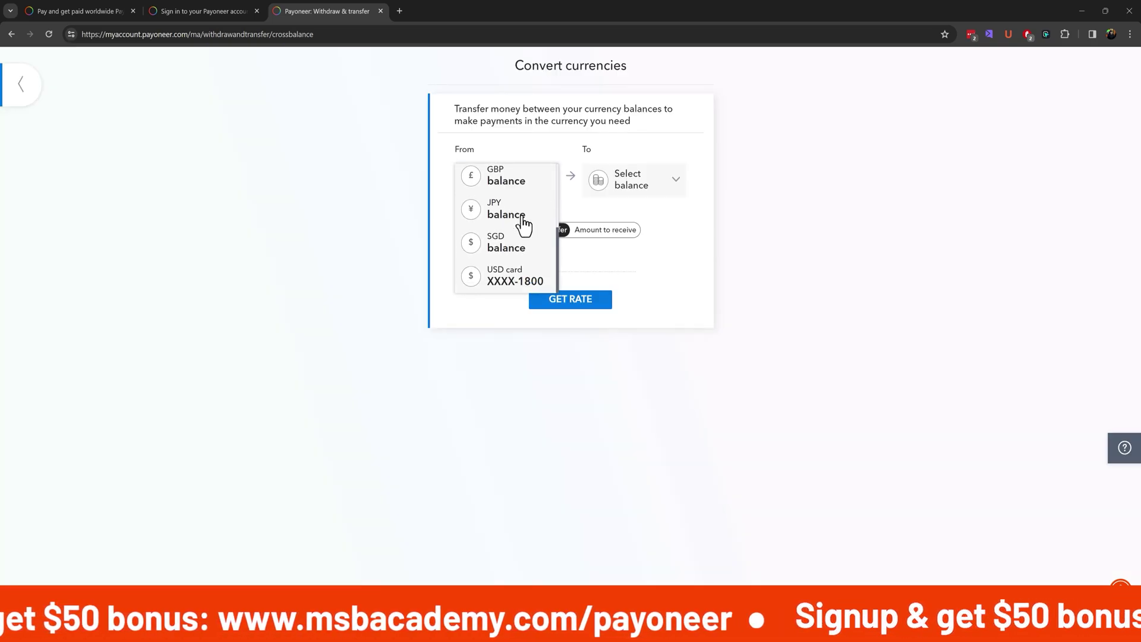
left_click(509, 283)
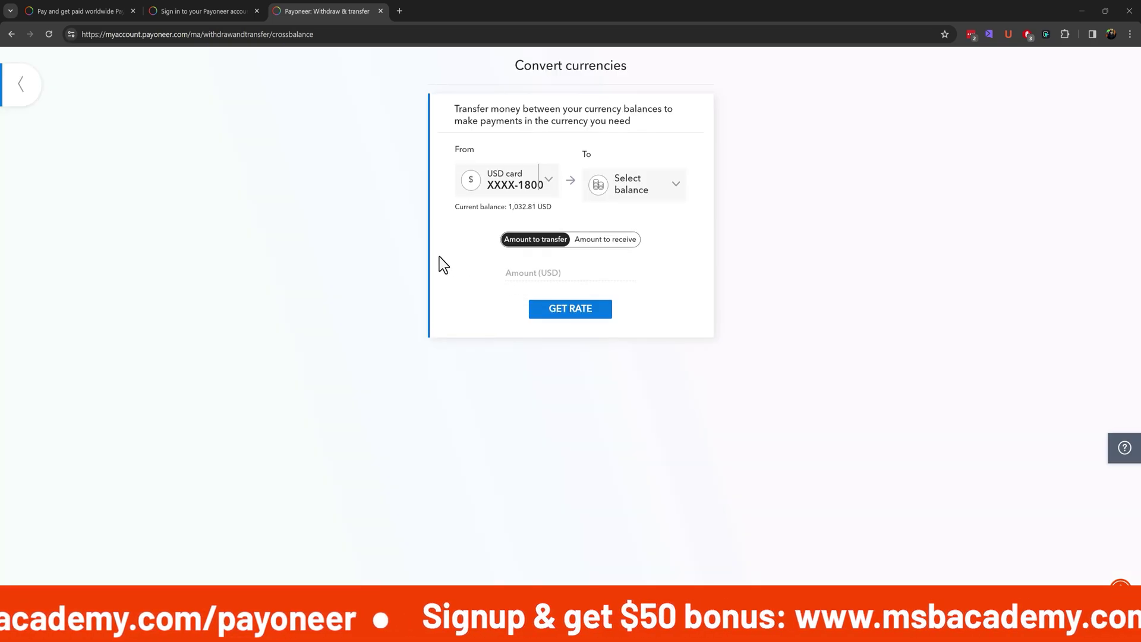
left_click(667, 196)
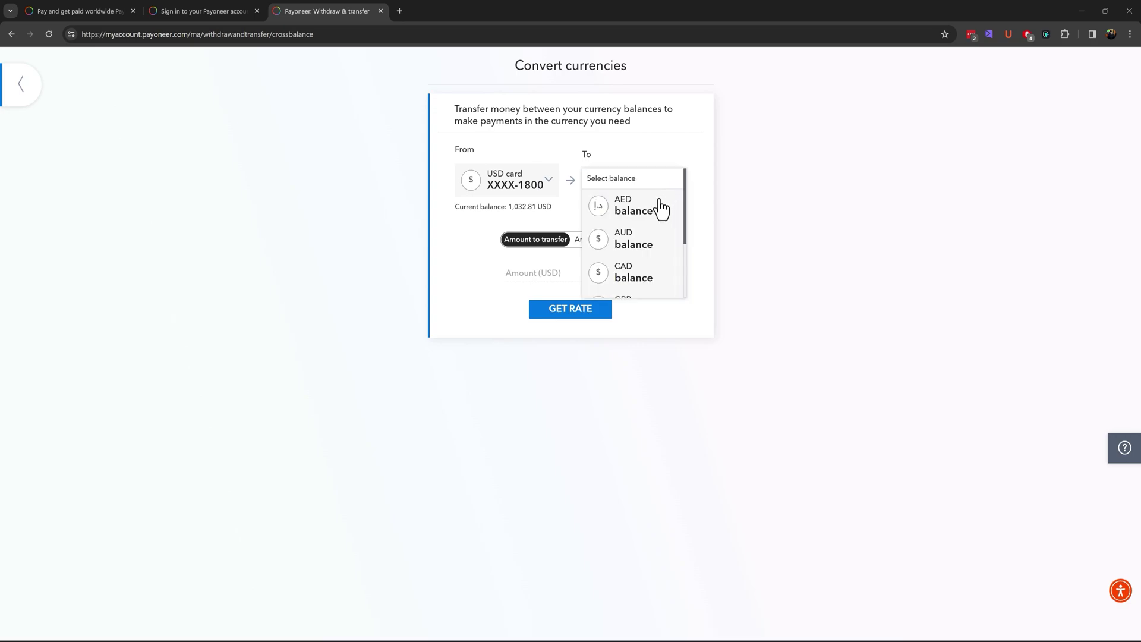
scroll(657, 208, "down", 3)
left_click(631, 195)
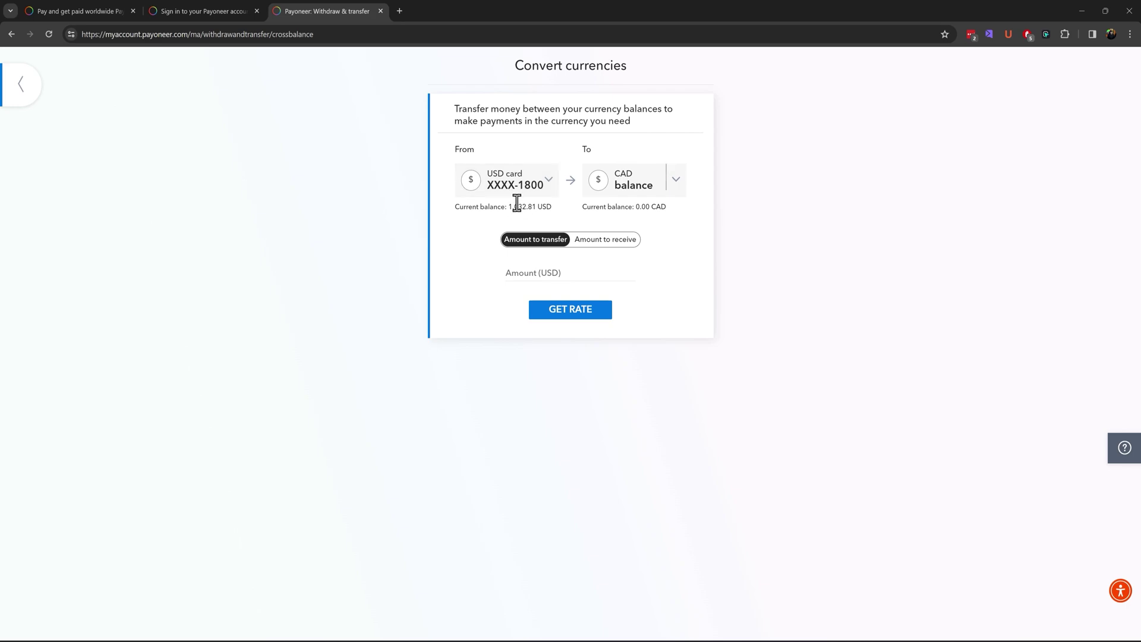
Step: Set the amount to transfer to 100 USD and get the exchange rate
left_click(543, 273)
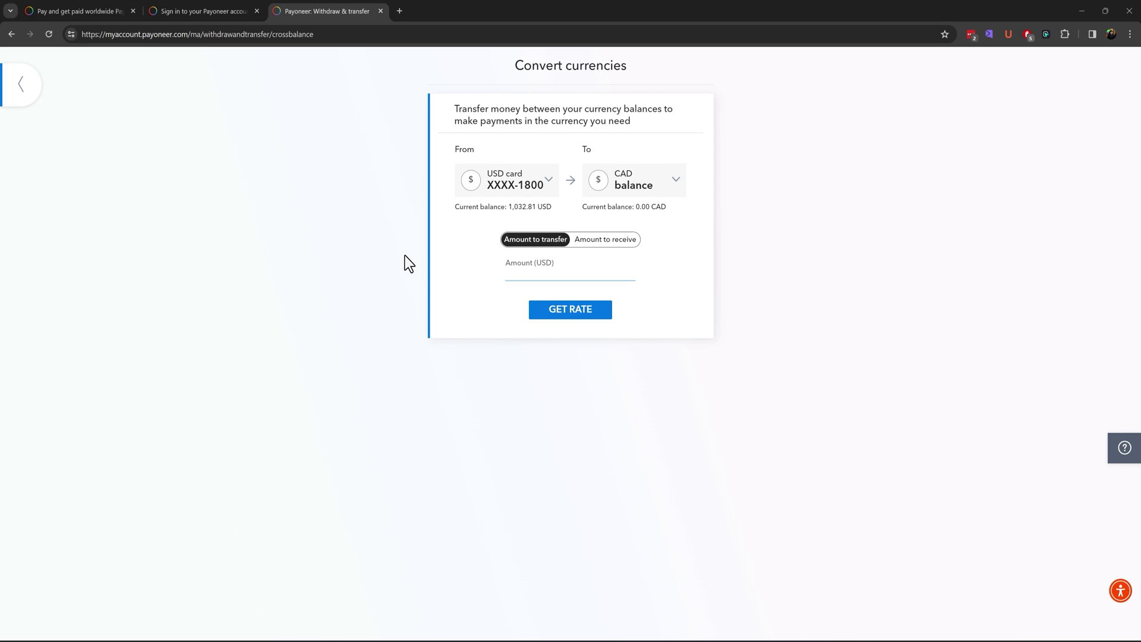
type("100")
left_click(562, 313)
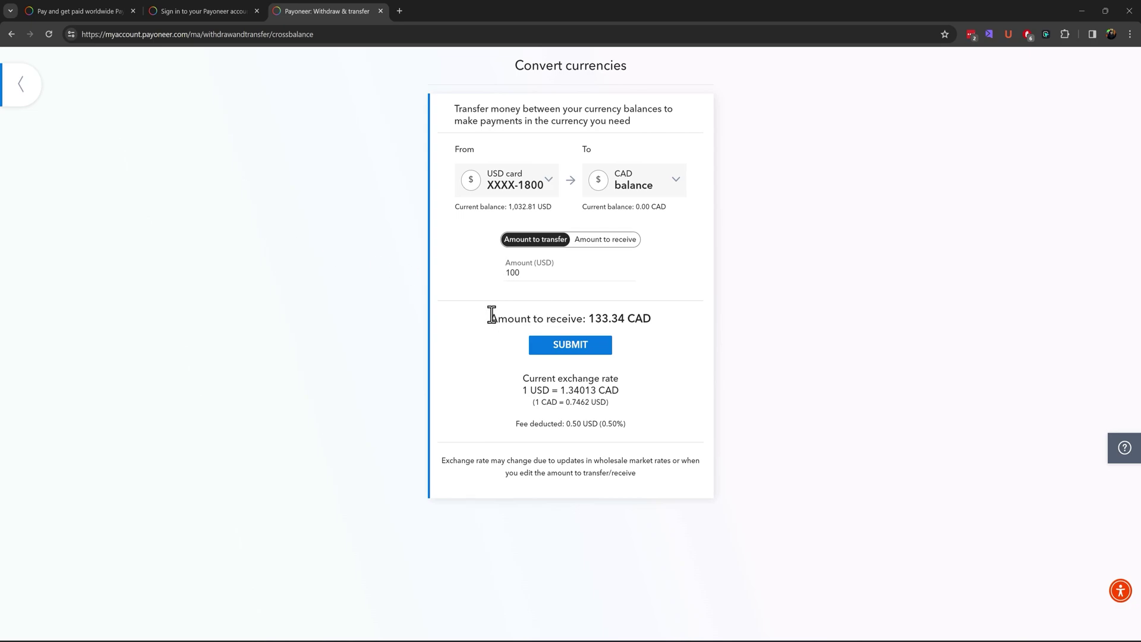
Step: Point out the amount to receive in CAD, and leave the currency conversion without submitting it
left_click_drag(490, 319, 564, 321)
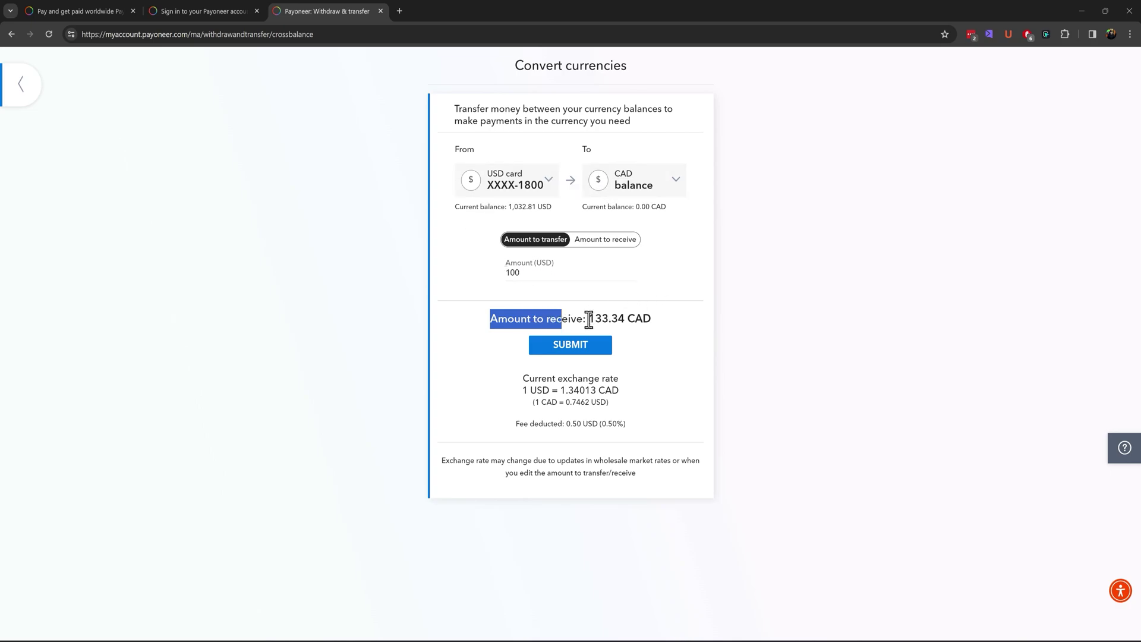
left_click_drag(588, 318, 649, 320)
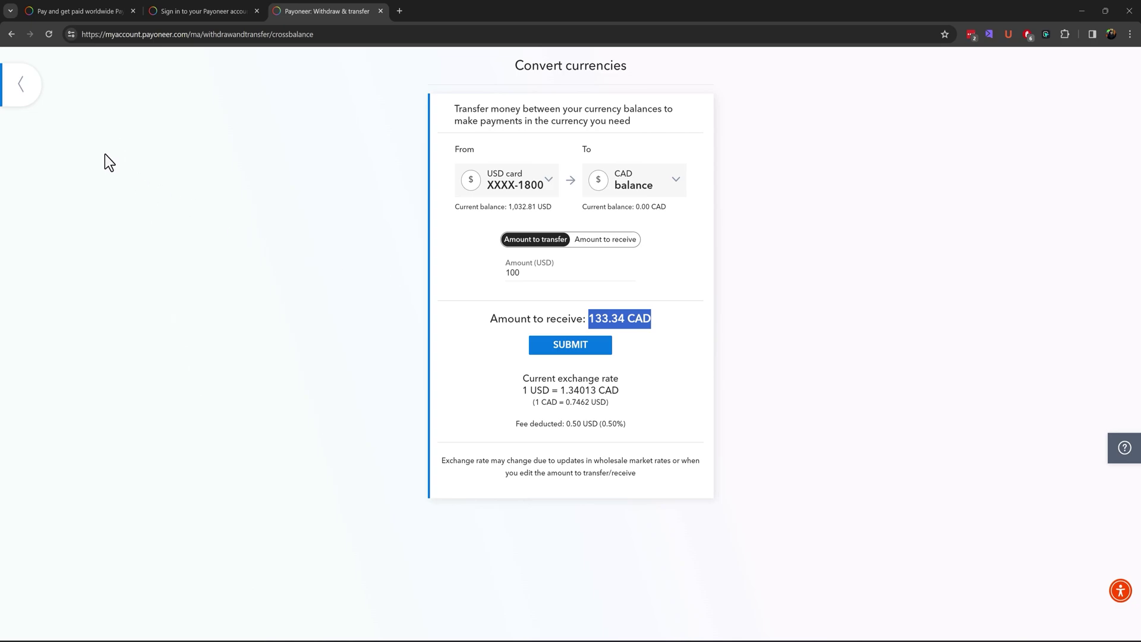
left_click(20, 90)
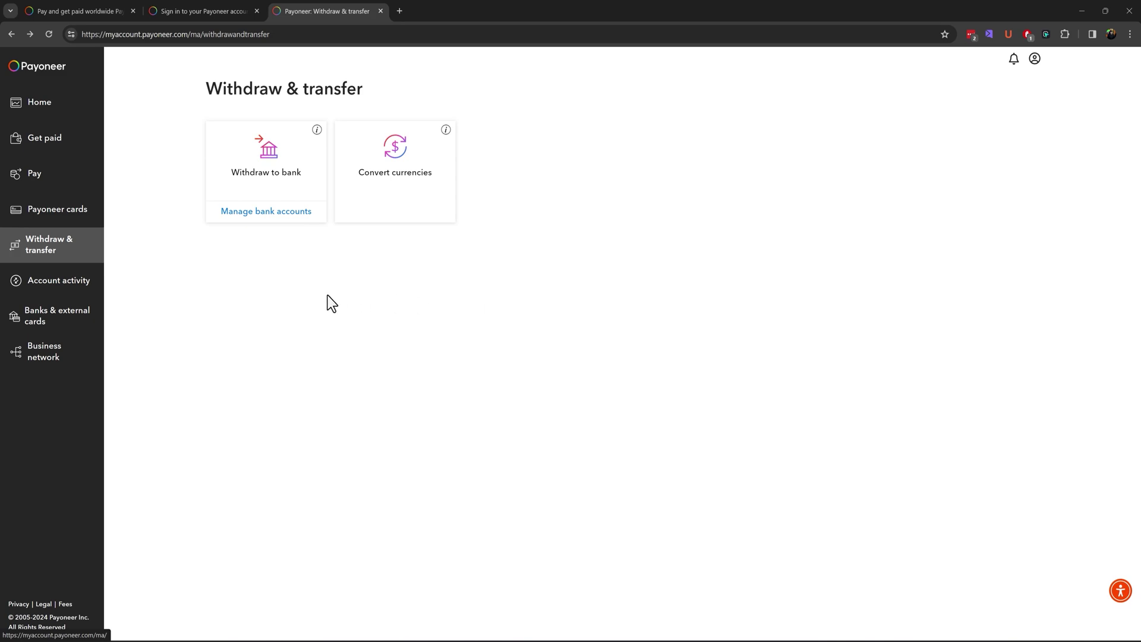
Step: Go to the account activity page and read the description of the Confirmation of receiving account statement
left_click(49, 284)
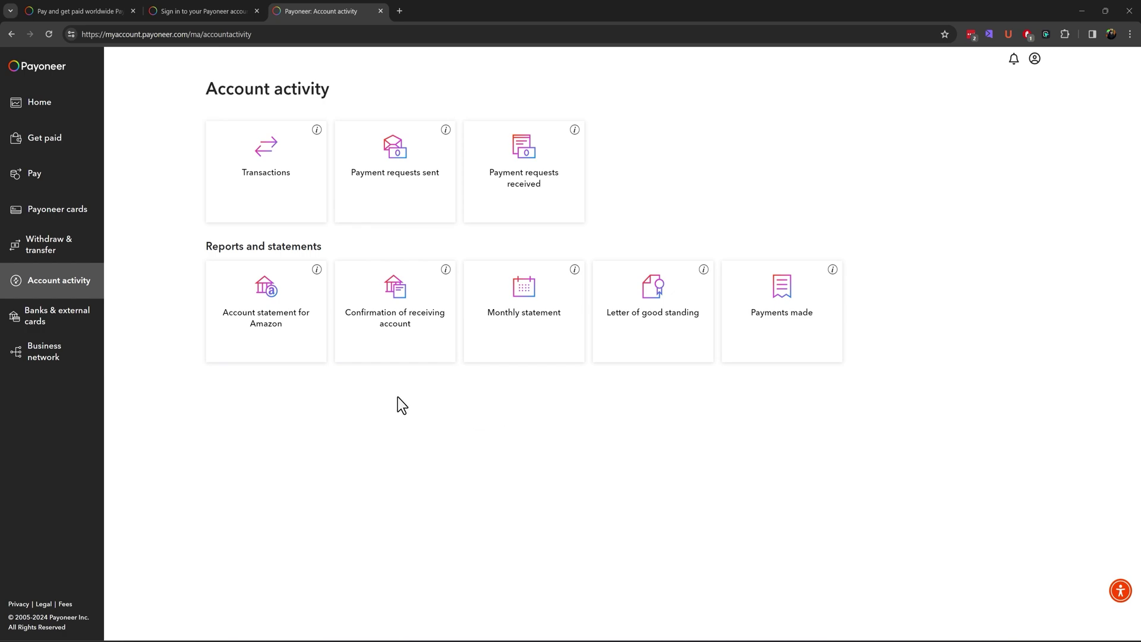
left_click(445, 271)
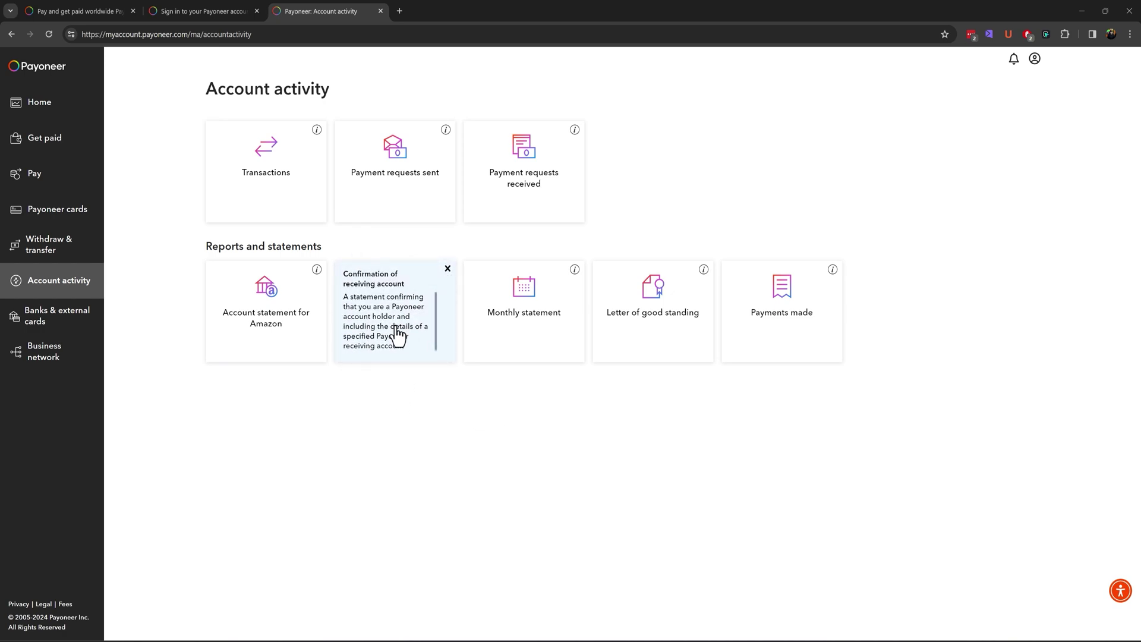
left_click(448, 271)
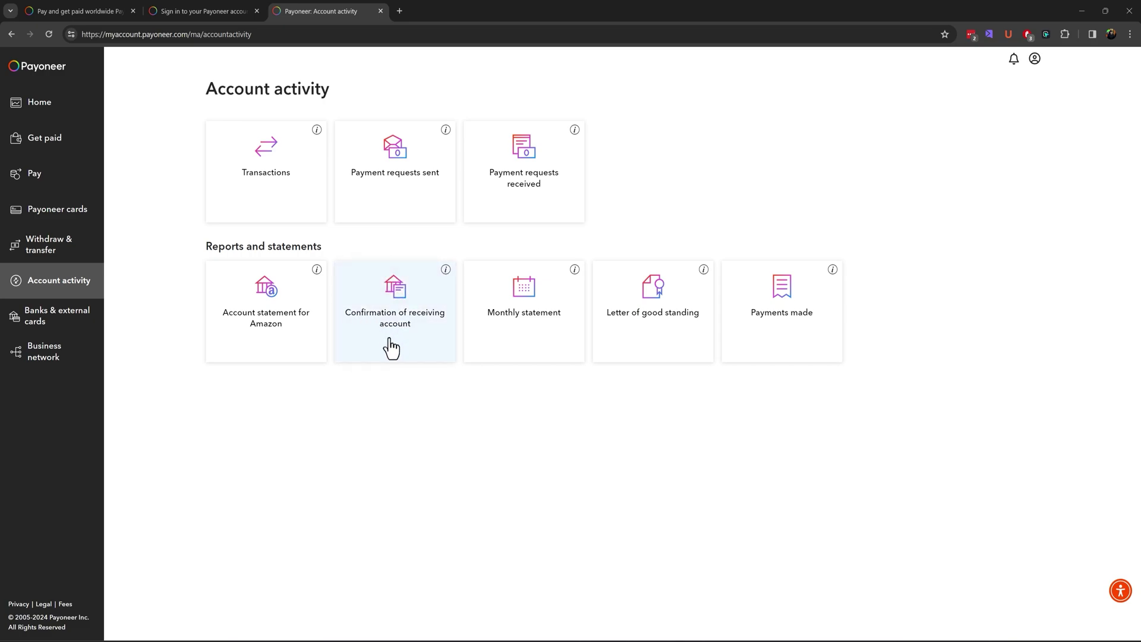
Step: Open the monthly statement form and select the active USD card as the balance
left_click(515, 341)
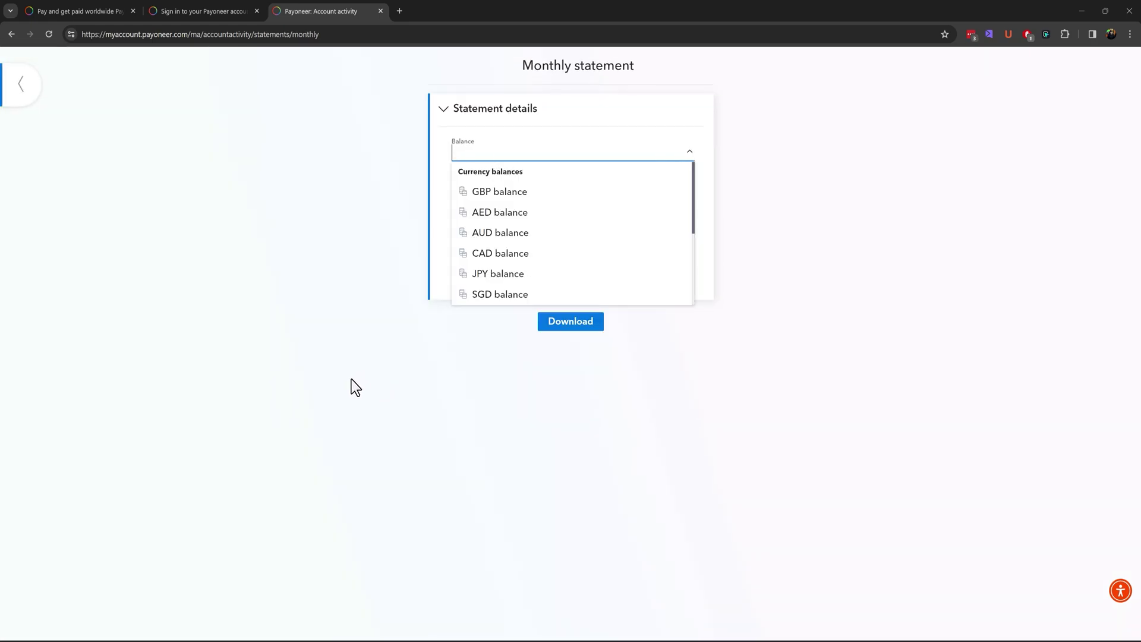
scroll(579, 262, "down", 5)
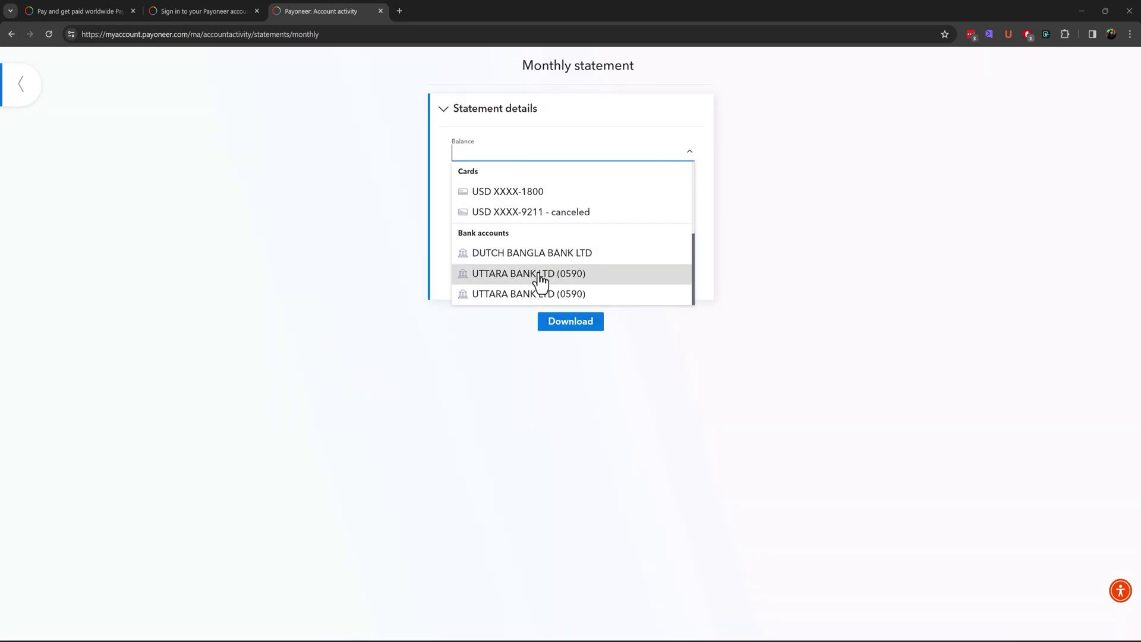
scroll(505, 279, "up", 2)
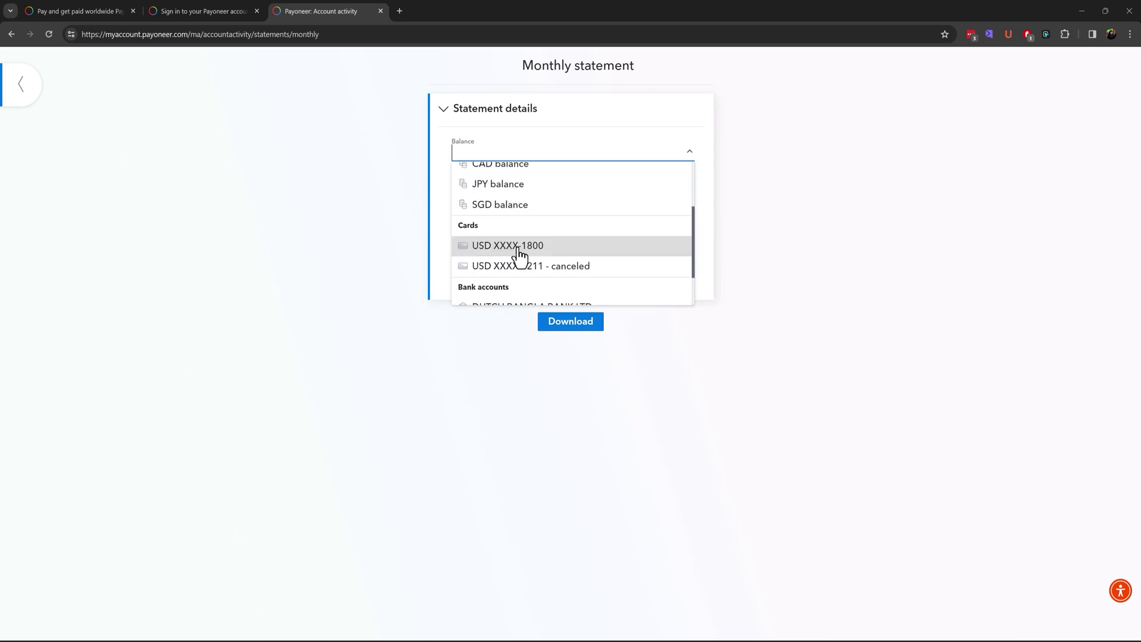
left_click(519, 247)
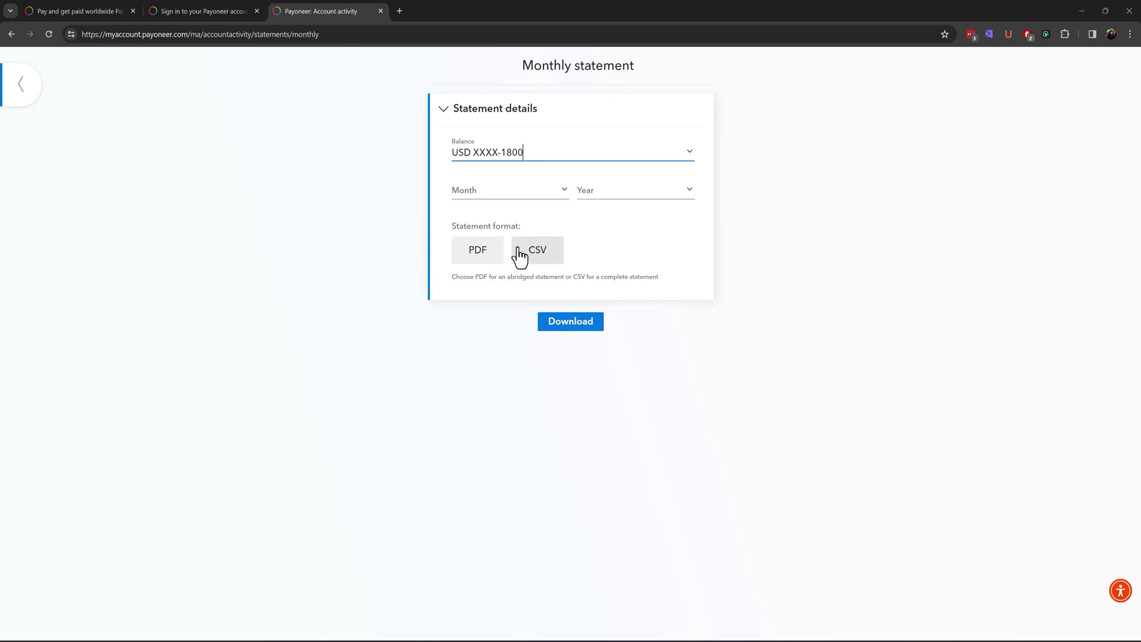
Step: Set the statement period to January 2024, and return to account activity without downloading the statement
left_click(501, 190)
left_click(498, 212)
left_click(596, 192)
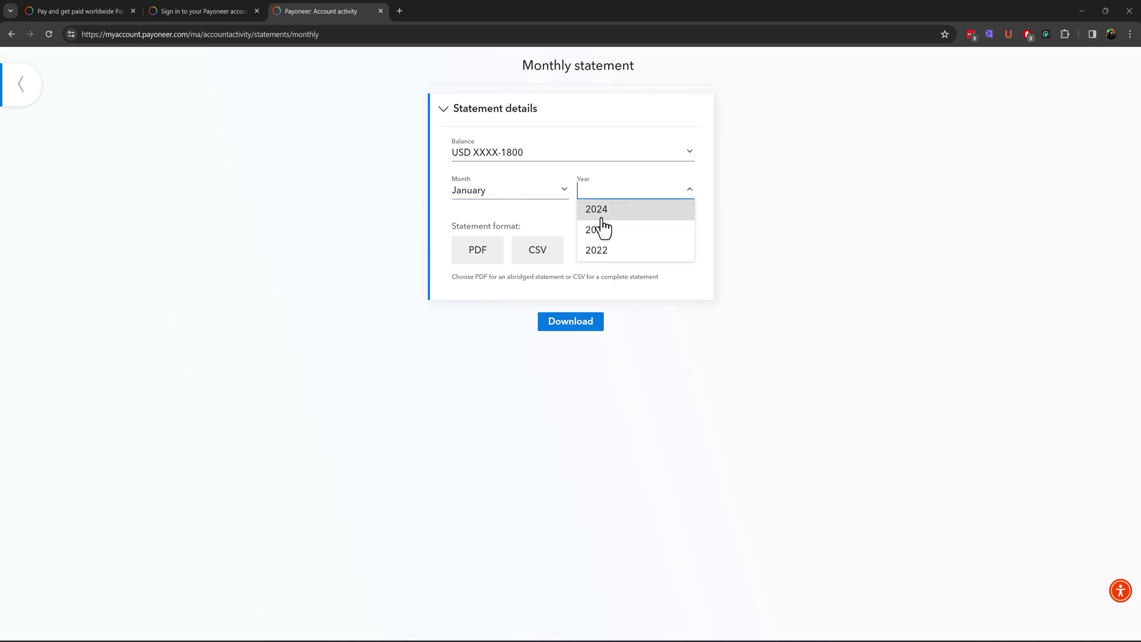
left_click(597, 209)
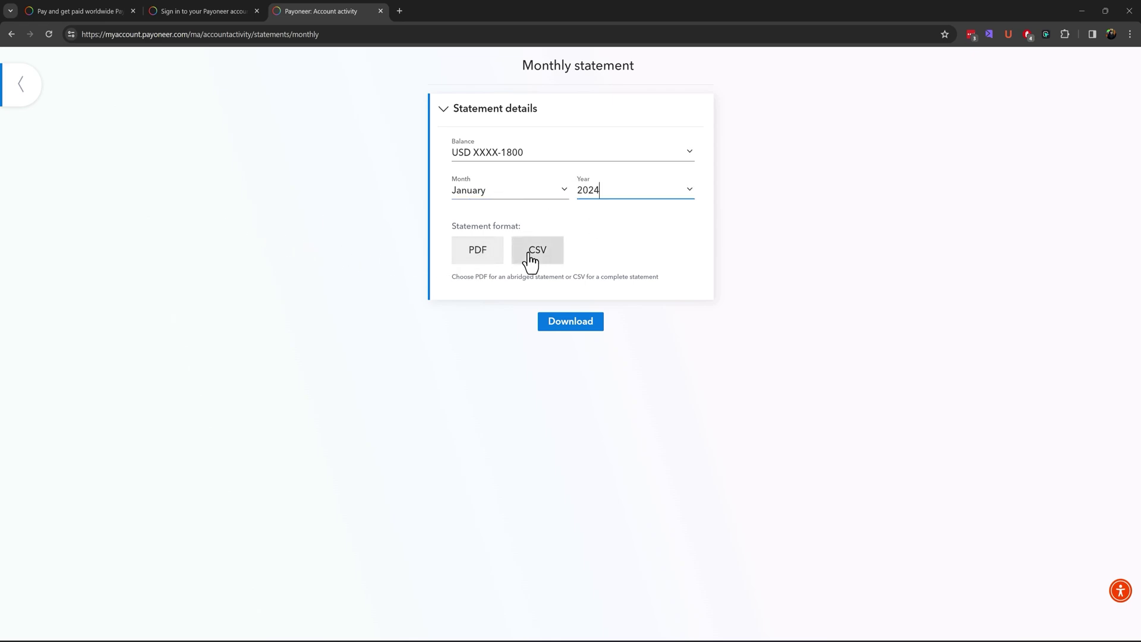
left_click(21, 86)
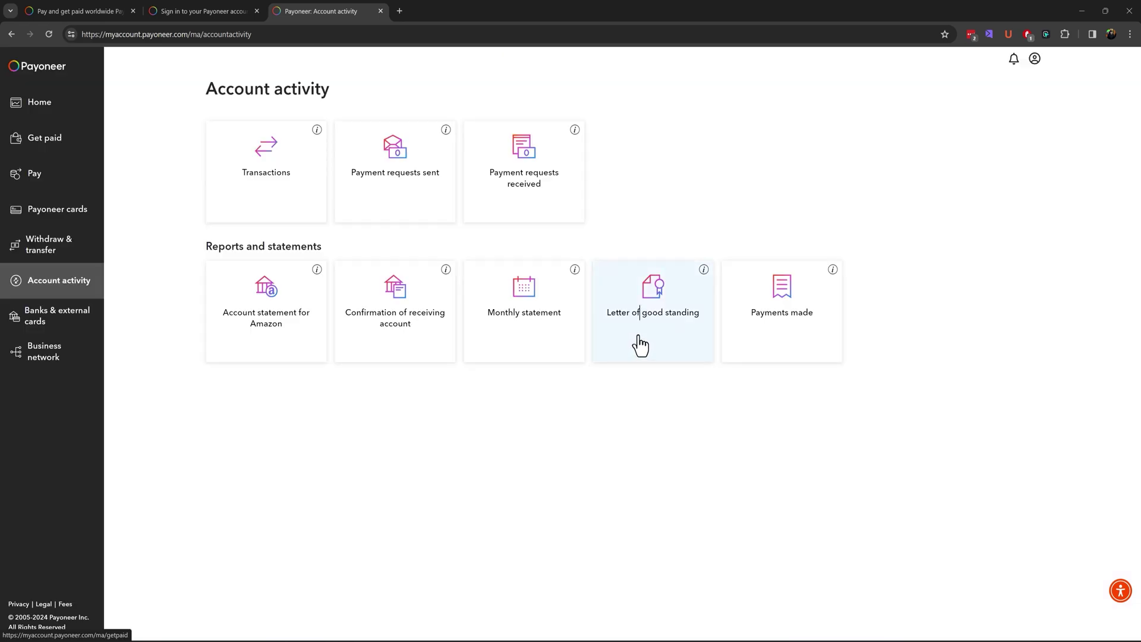
Step: Download the letter of good standing for the active USD card dated 14/01/2024, and view the downloaded PDF
left_click(640, 344)
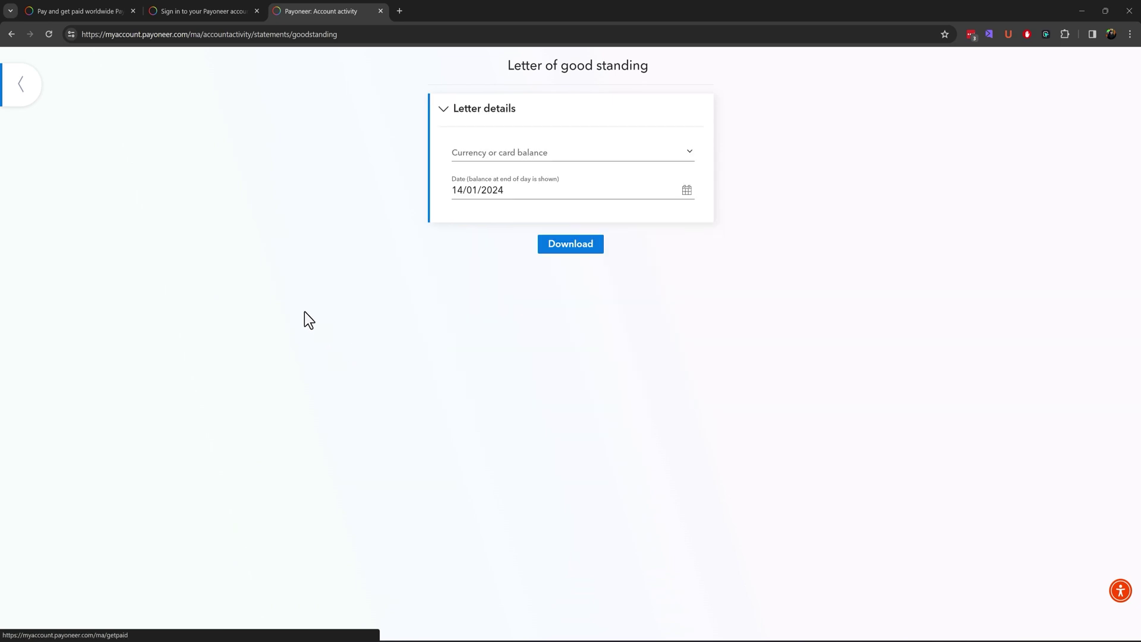
left_click(558, 256)
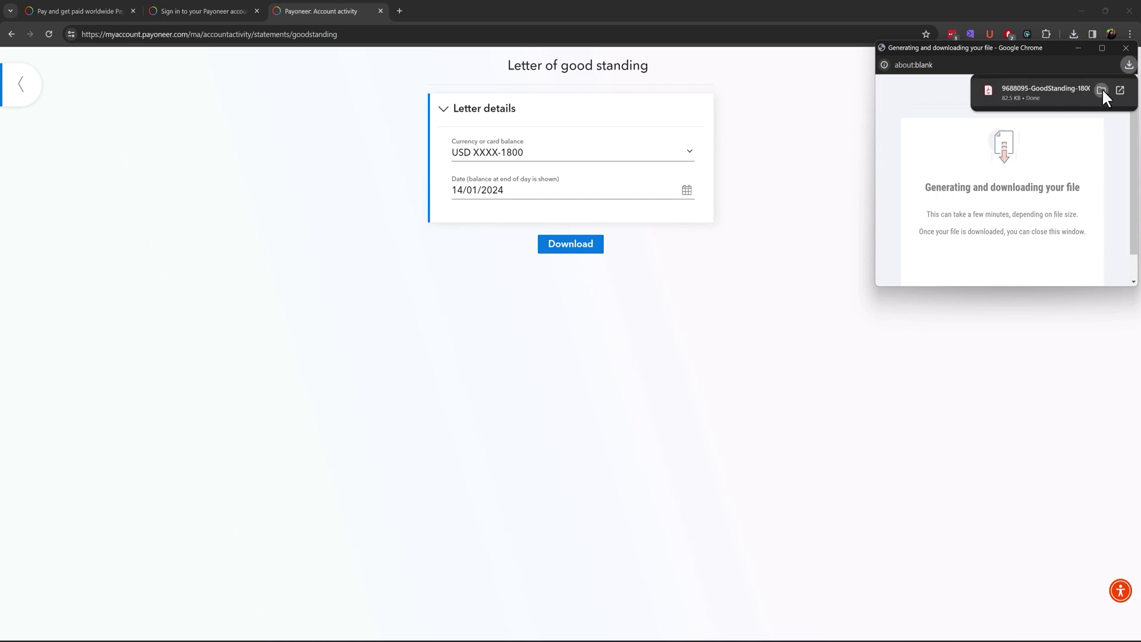
left_click(1102, 89)
double_click(605, 356)
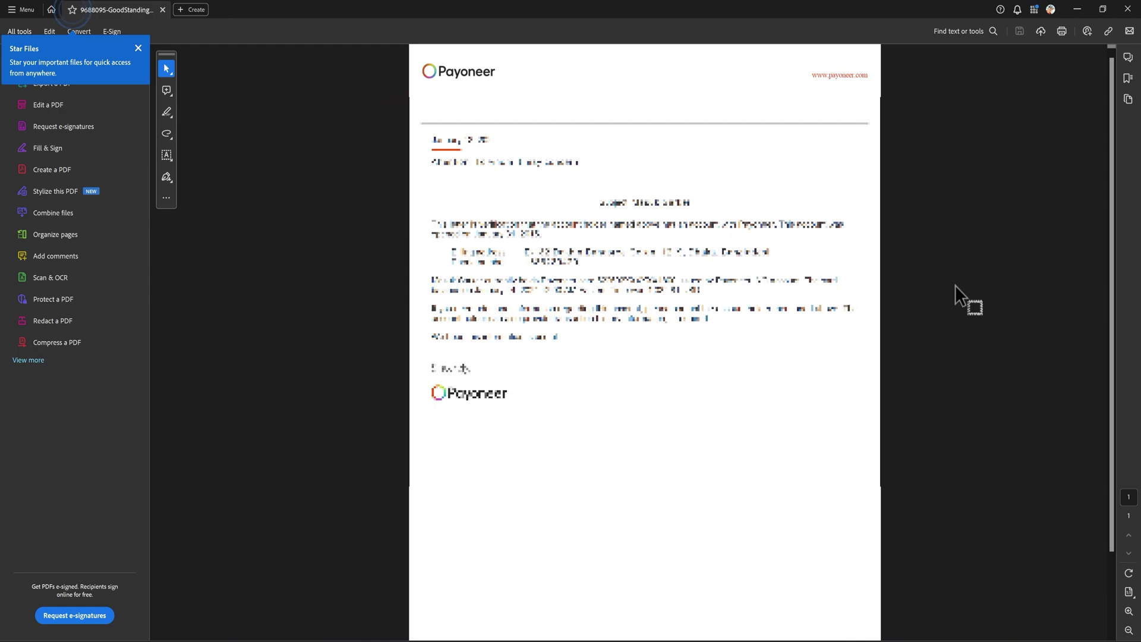
left_click(1129, 10)
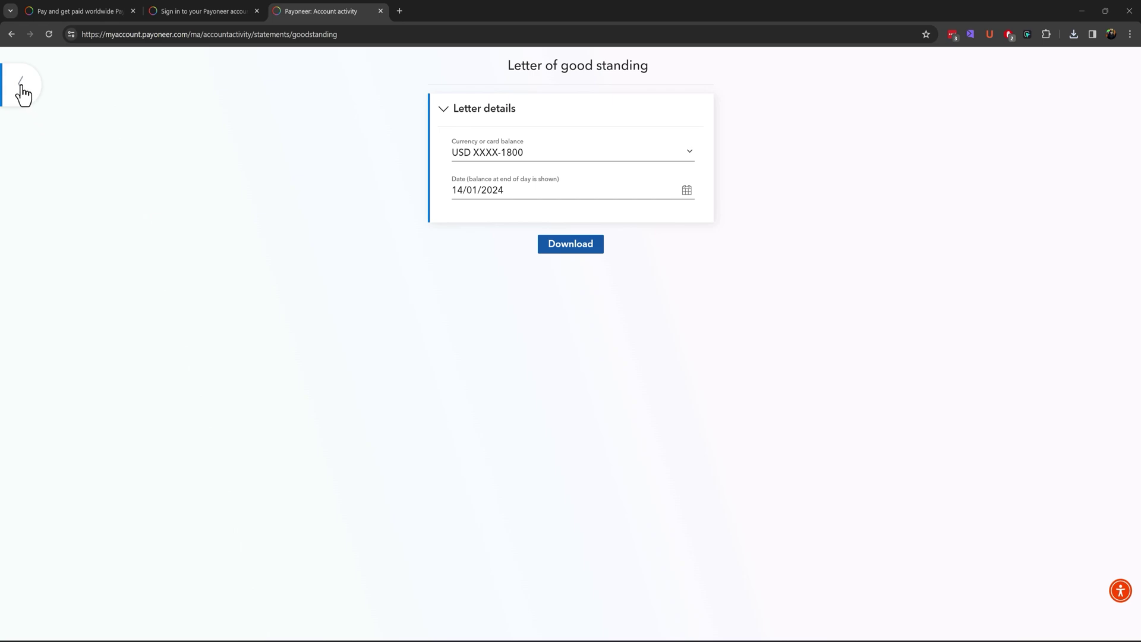
left_click(22, 90)
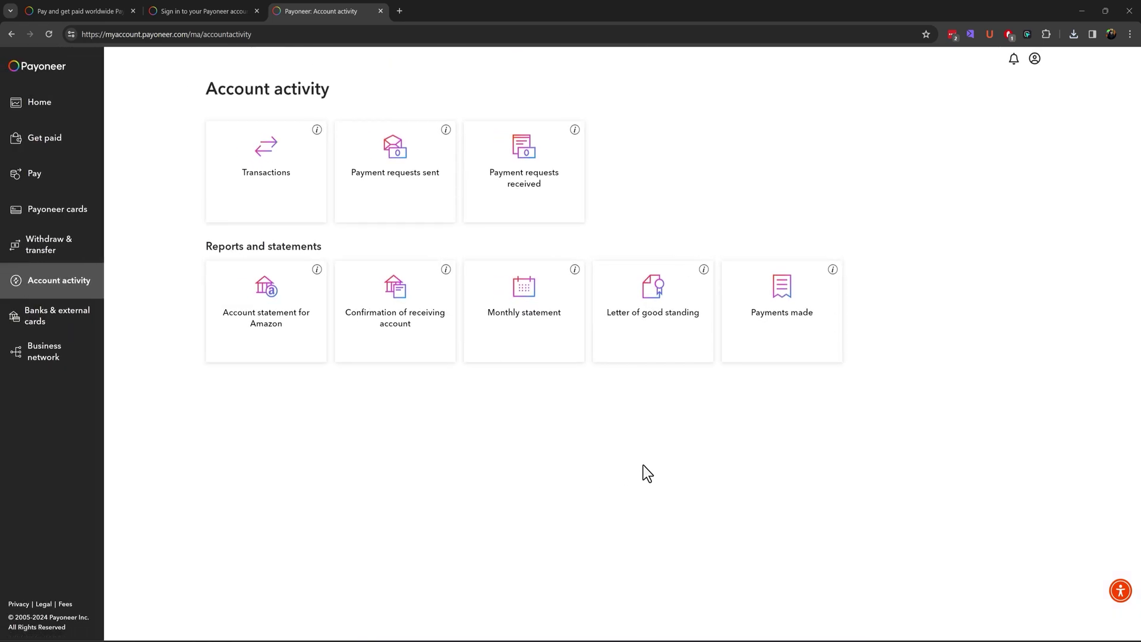
Step: Set the Payments made report's date range to 1 Jan 2024 - 7 Jan 2024 and view its file formats, without downloading it
left_click(786, 331)
left_click(342, 183)
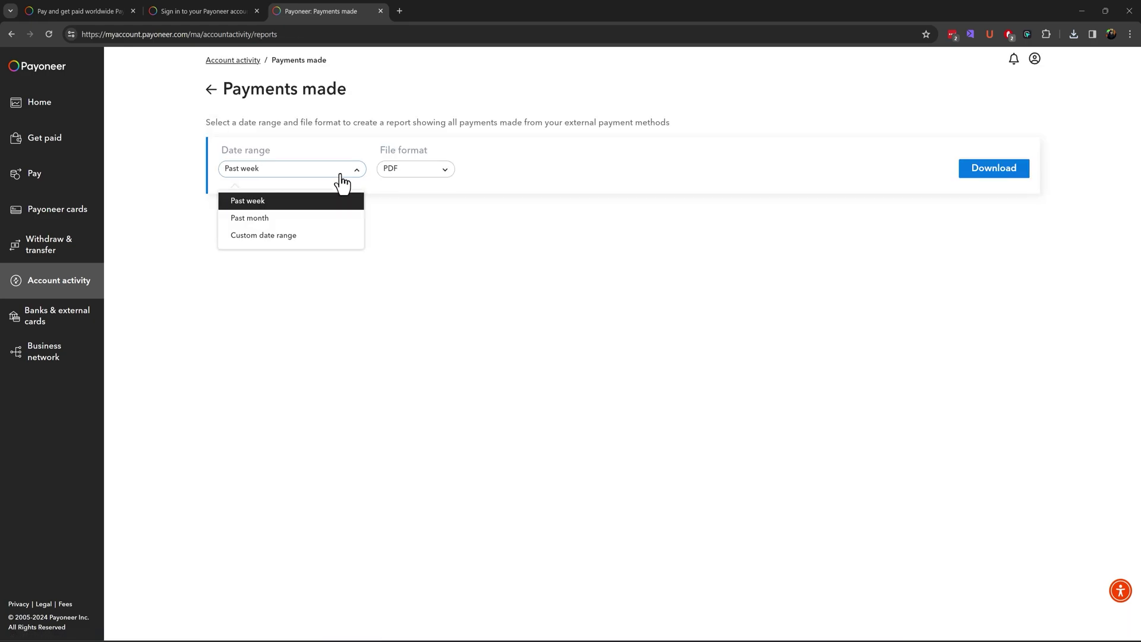
left_click(349, 290)
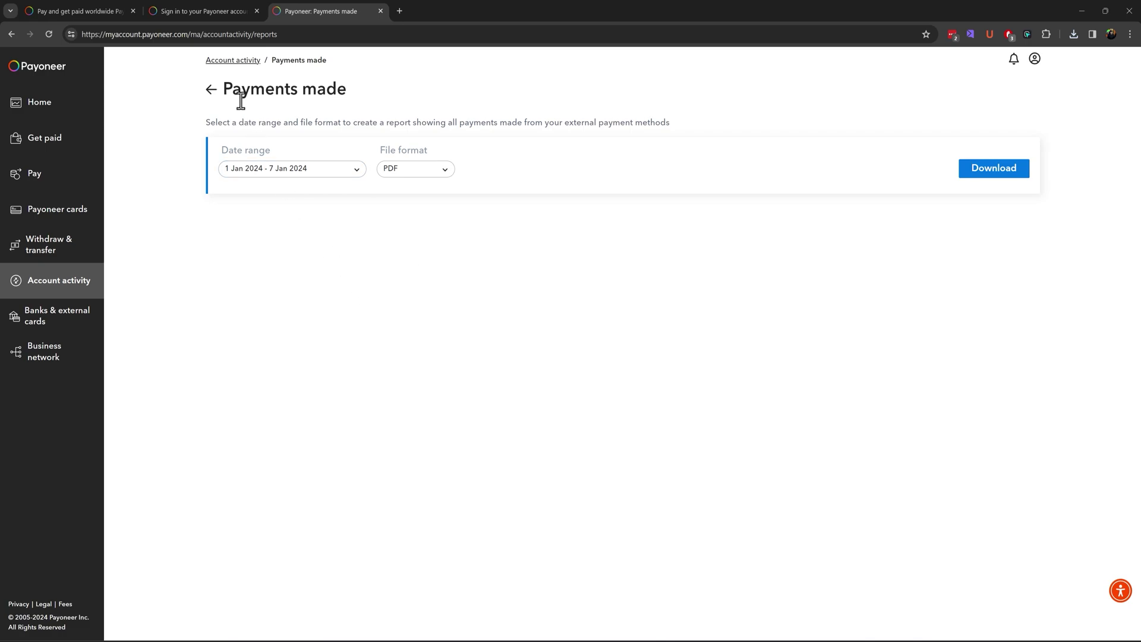
left_click(422, 172)
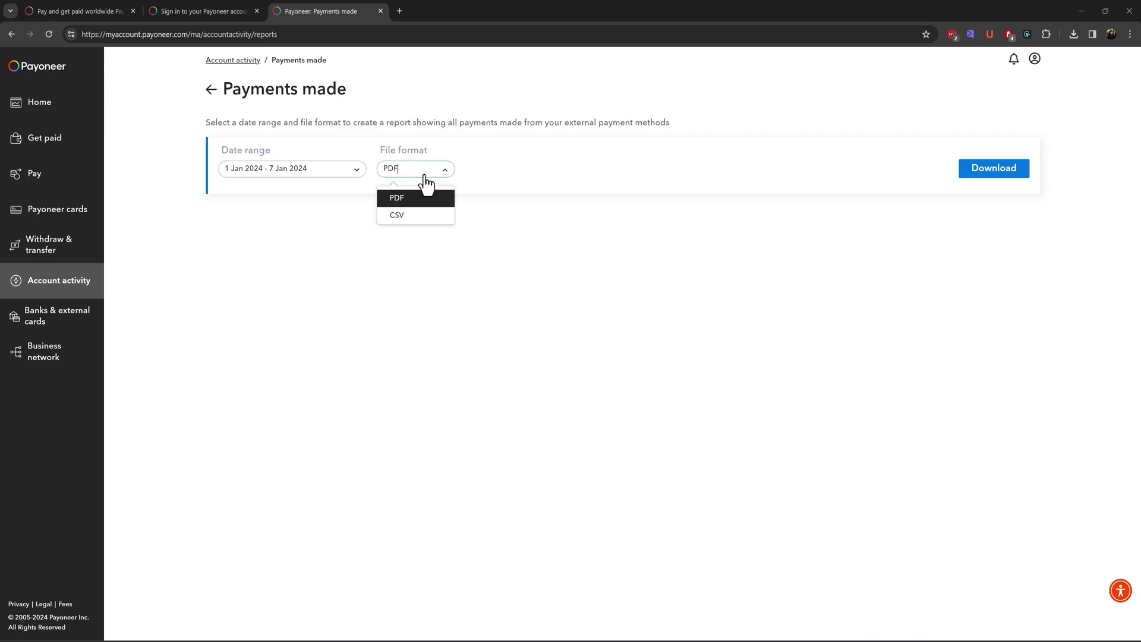
left_click(350, 291)
left_click(211, 90)
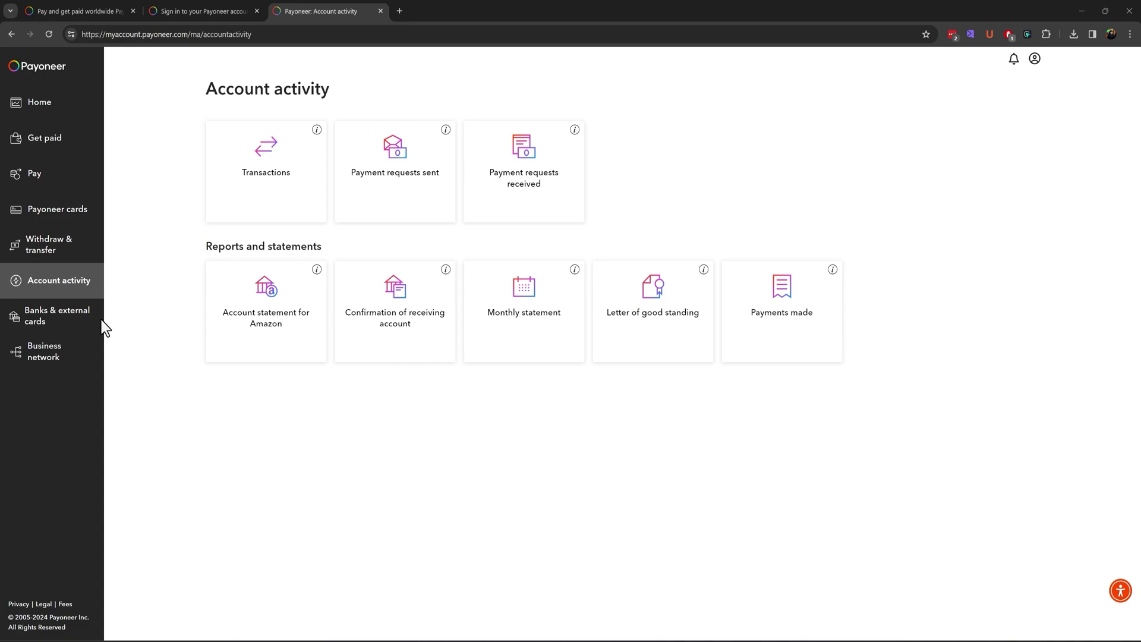
Step: Go to the banks and external cards page and review the approved receiving accounts
left_click(59, 323)
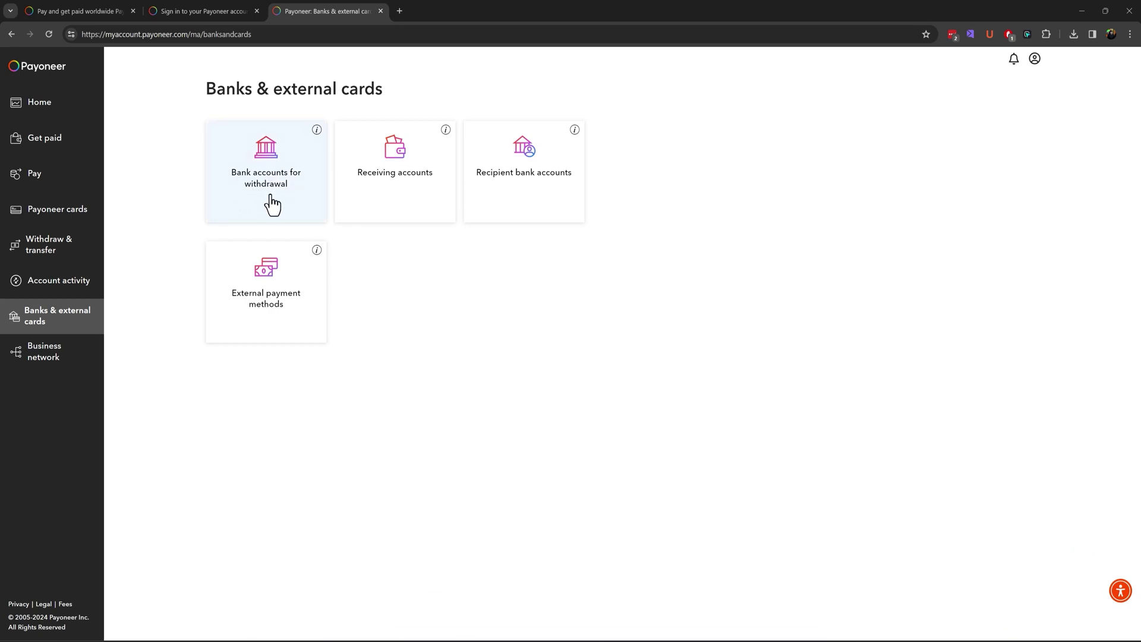
left_click(387, 194)
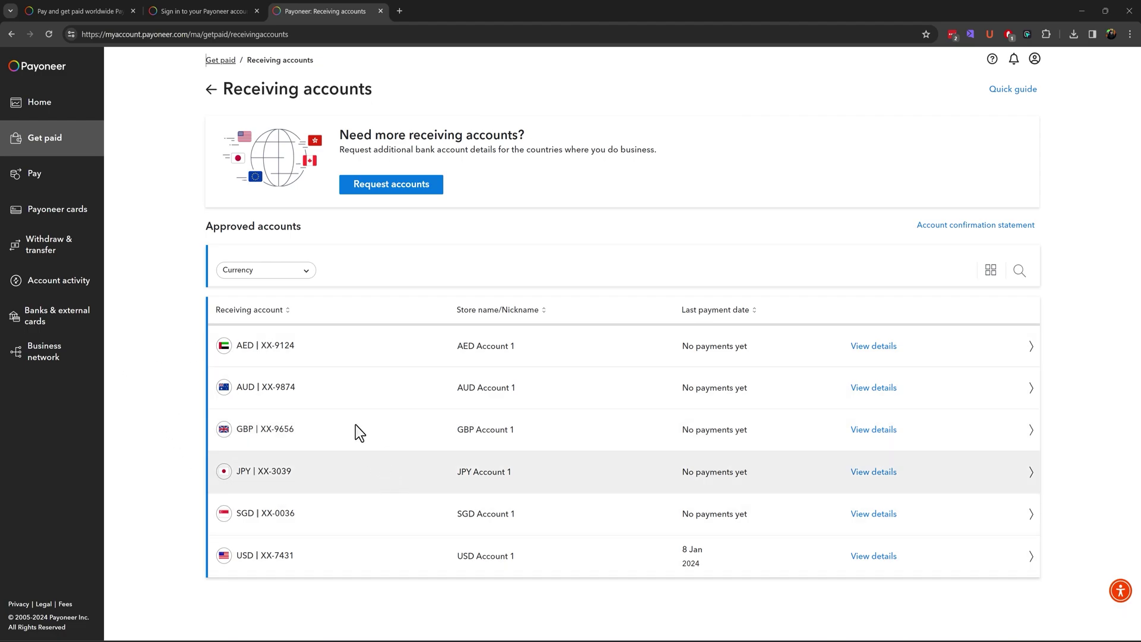
left_click(10, 34)
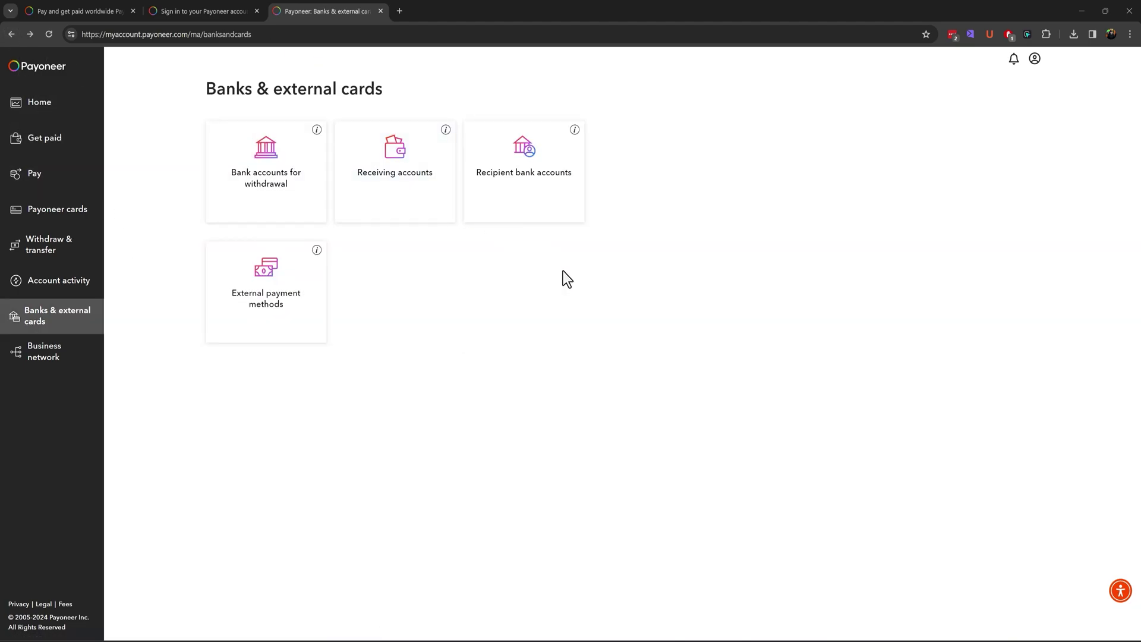
Step: View the recipient bank accounts page and read the description of external payment methods
left_click(509, 199)
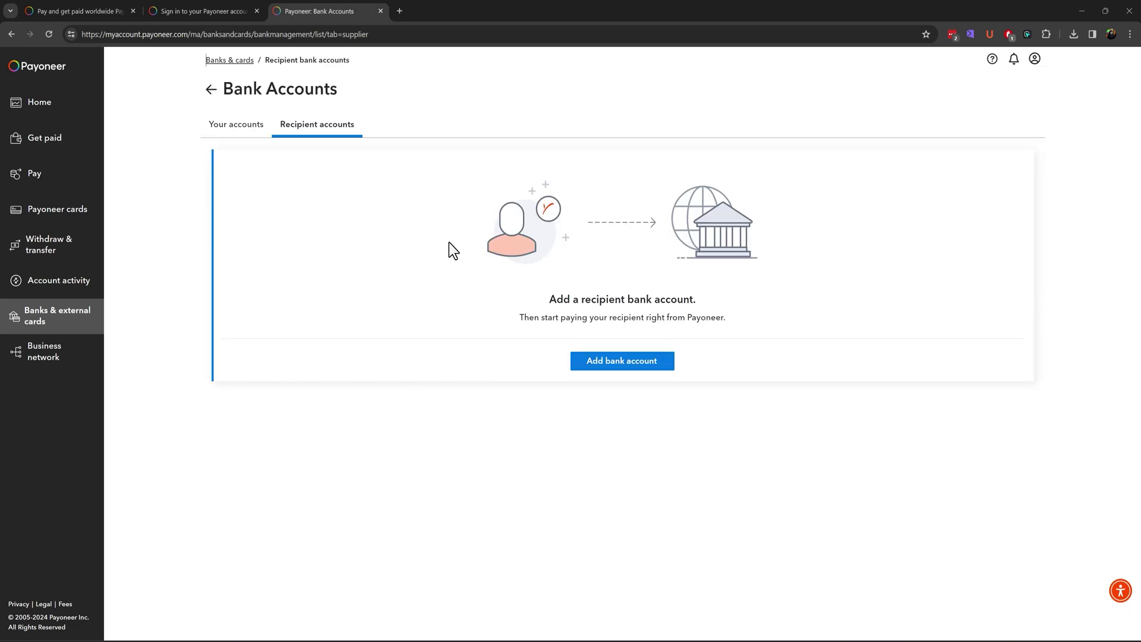
left_click(5, 34)
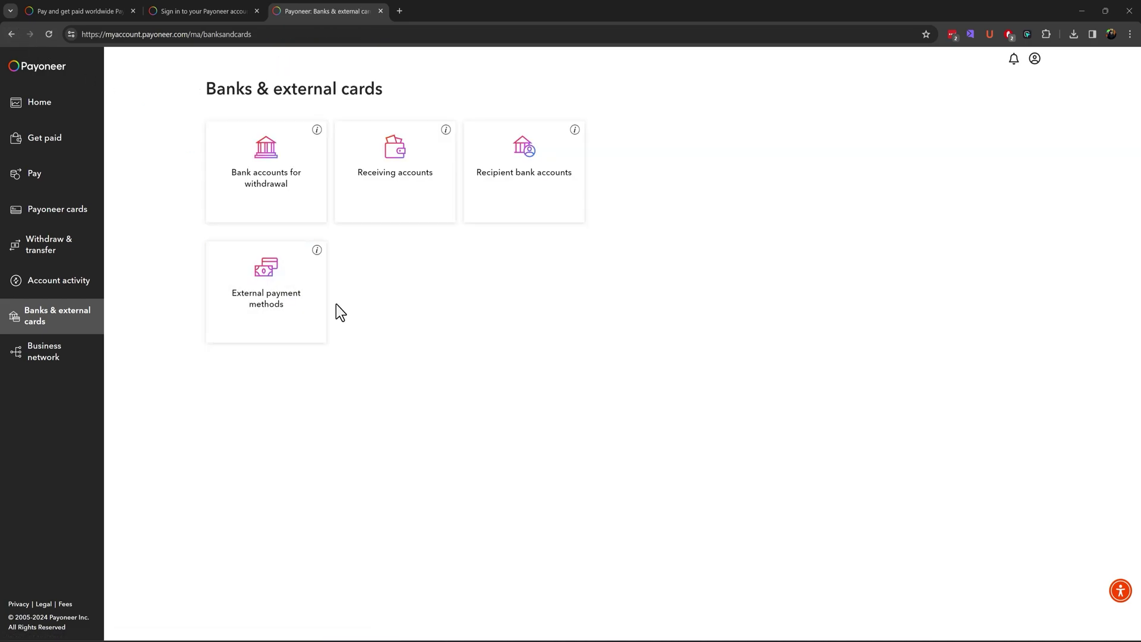
left_click(317, 251)
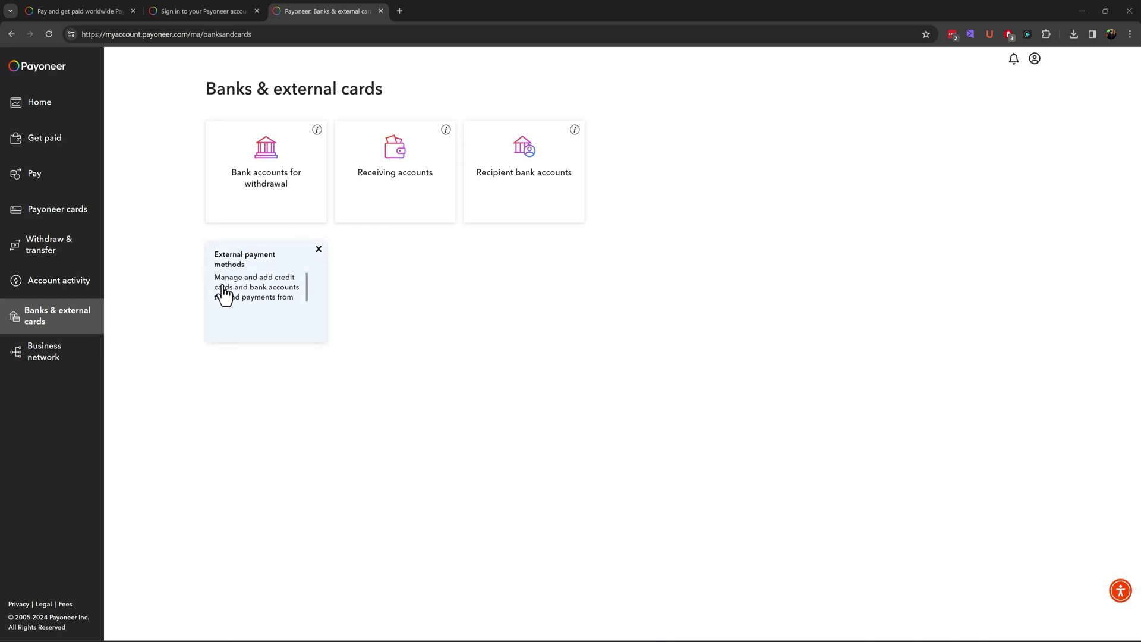
Step: Go to the business network page and look through the list of companies you work with
left_click(59, 368)
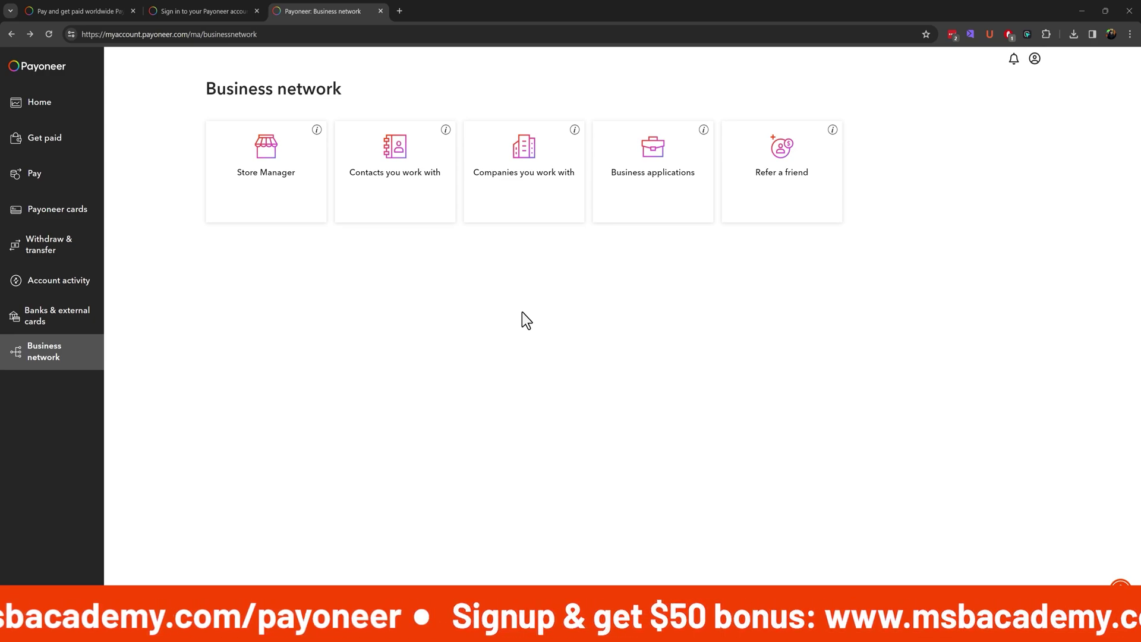
left_click(509, 199)
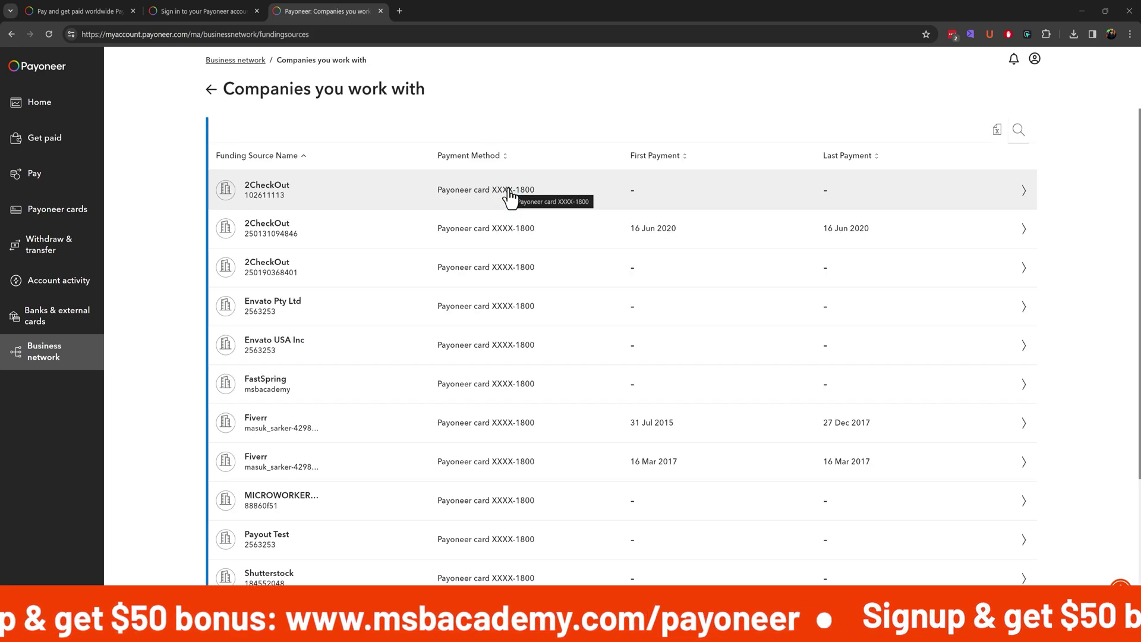
scroll(376, 326, "down", 3)
scroll(377, 327, "up", 3)
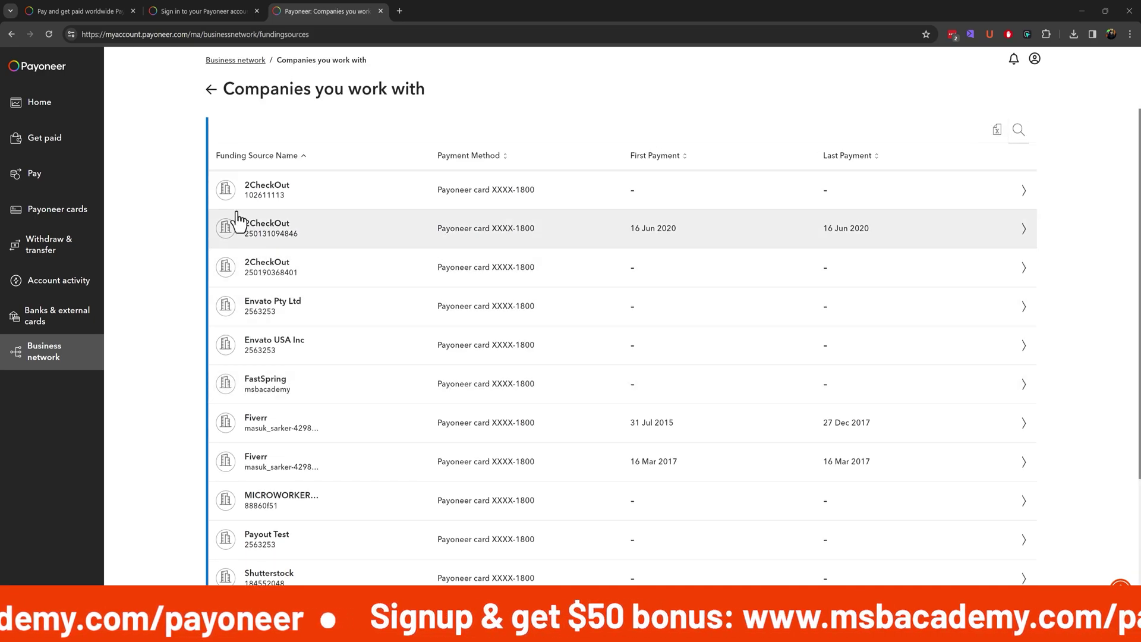
scroll(208, 323, "down", 4)
scroll(183, 257, "up", 4)
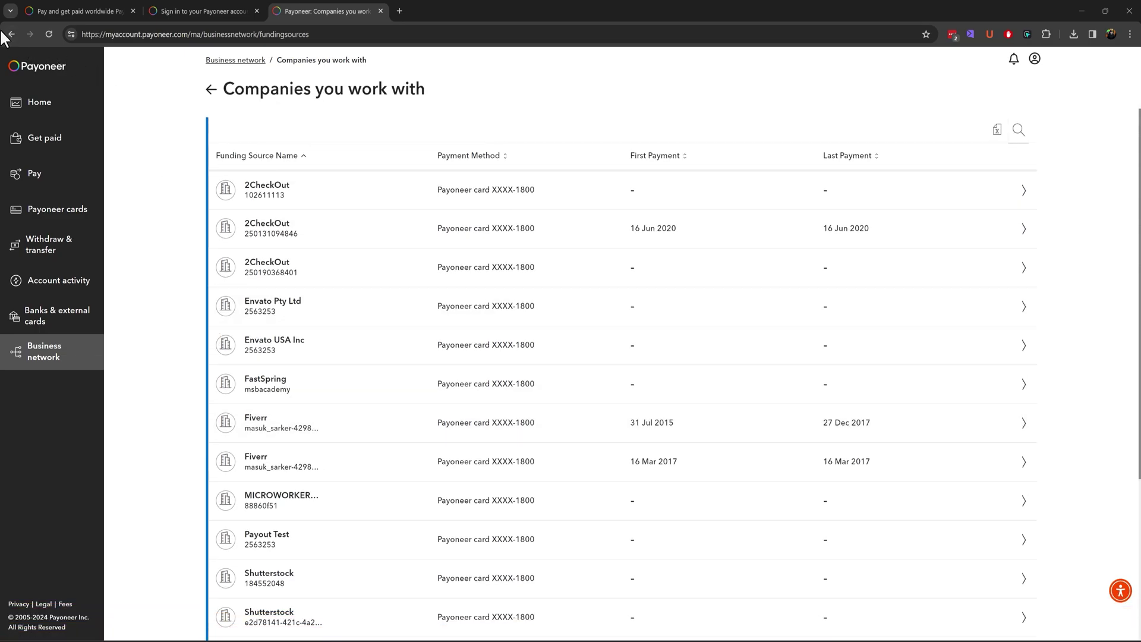
left_click(211, 89)
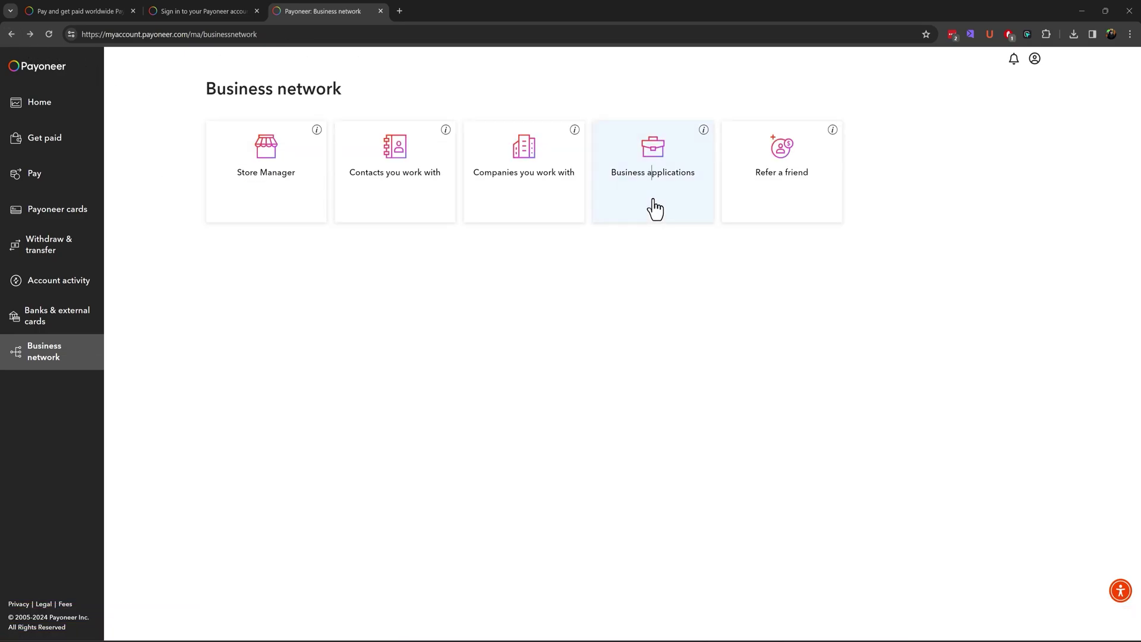
Step: Open the Refer a friend page from the business network and copy the referral link
left_click(655, 208)
left_click(781, 203)
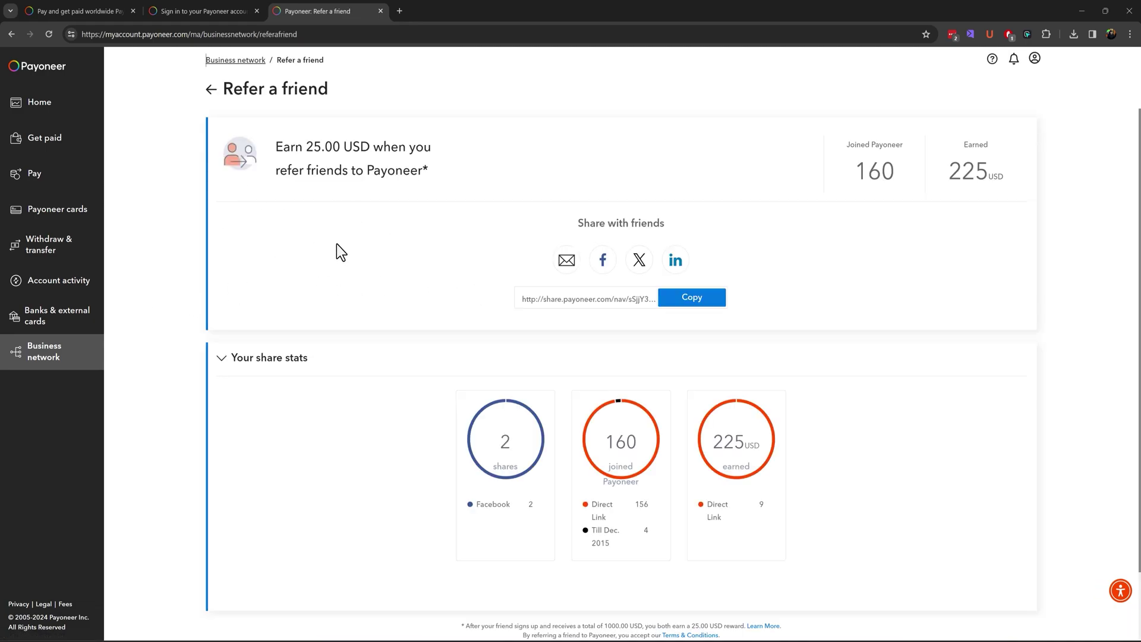
left_click_drag(531, 298, 643, 298)
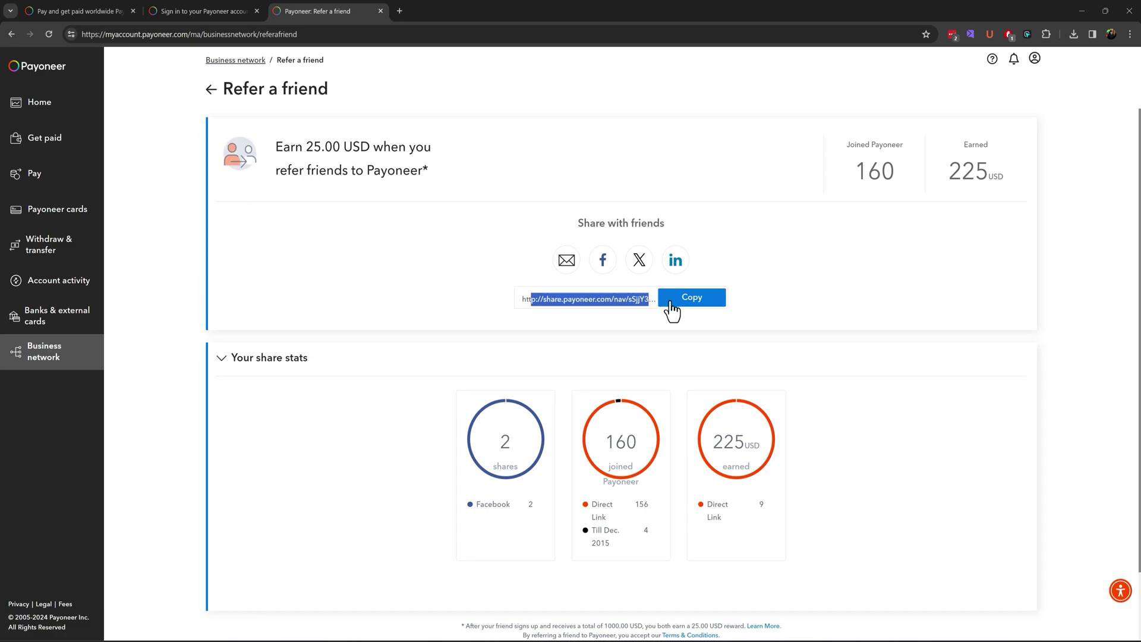
left_click(692, 301)
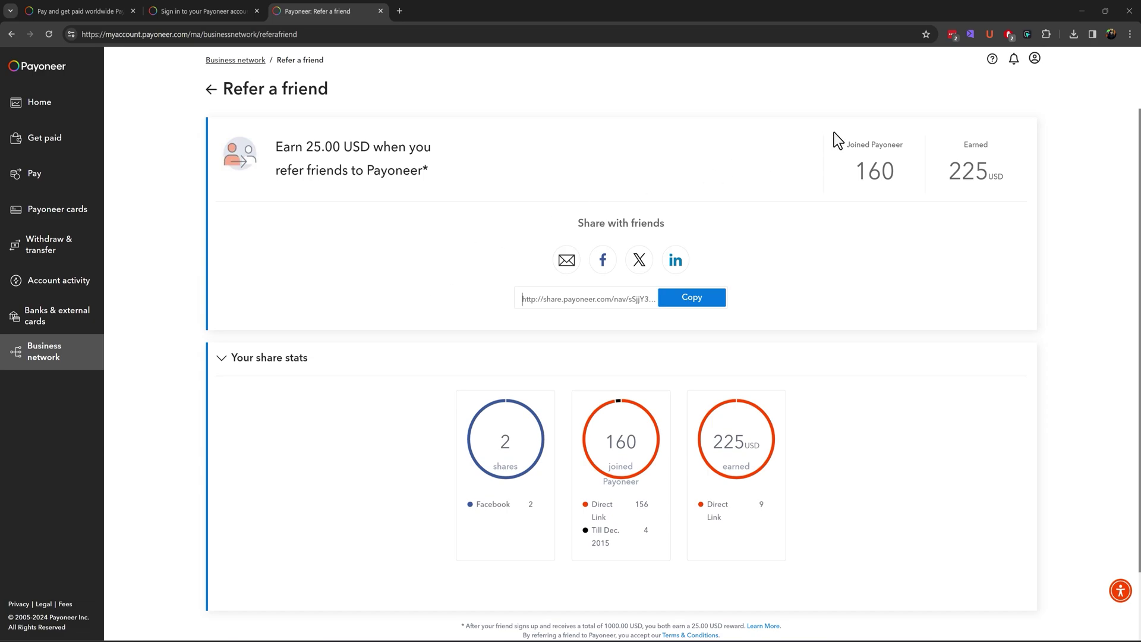
Step: Highlight the referral reward offer and its qualifying terms in the footnote on the Refer a friend page
left_click_drag(306, 147, 368, 145)
left_click(407, 294)
left_click_drag(462, 626, 740, 623)
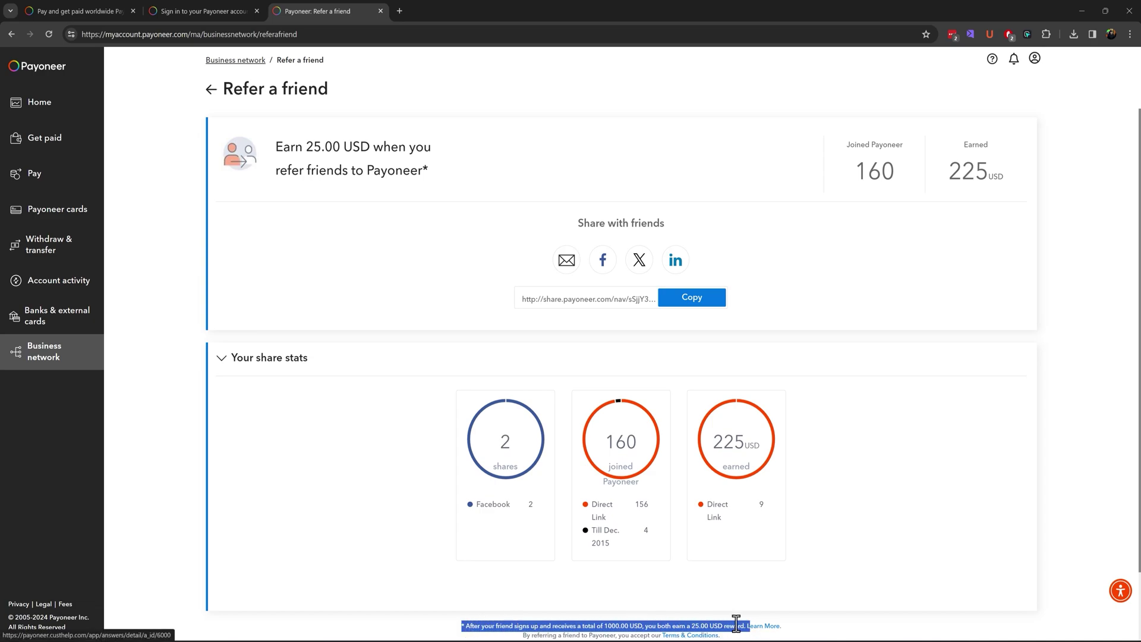
left_click(386, 497)
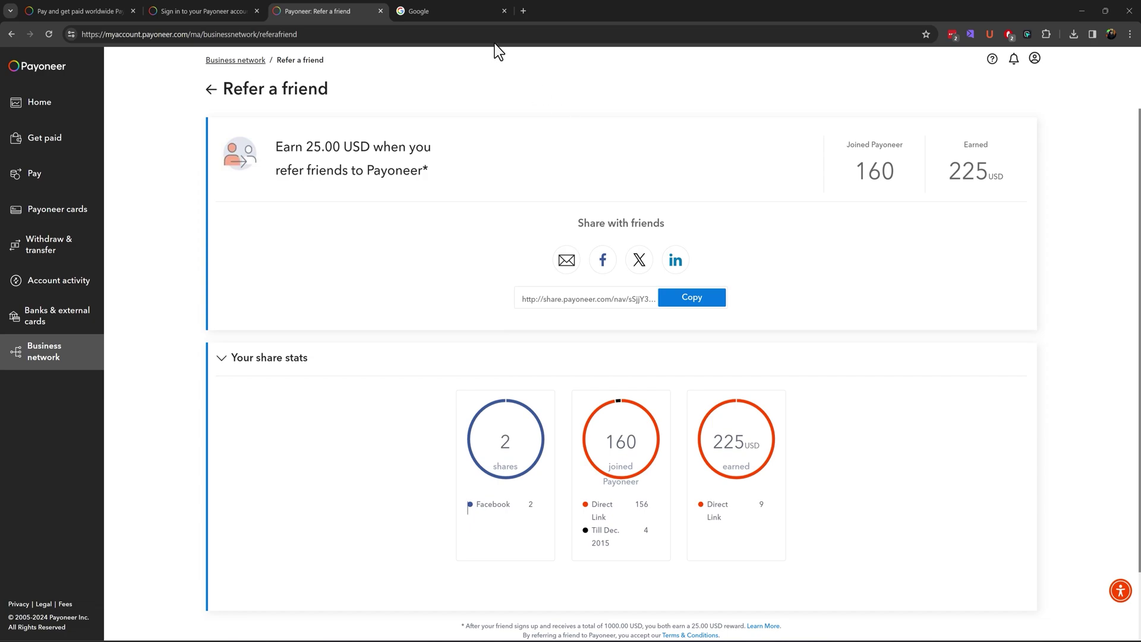
Step: Switch to the Google page's tab and load msbacademy.com/payoneer there
left_click(463, 10)
left_click(412, 42)
key("ctrl+v")
key("Return")
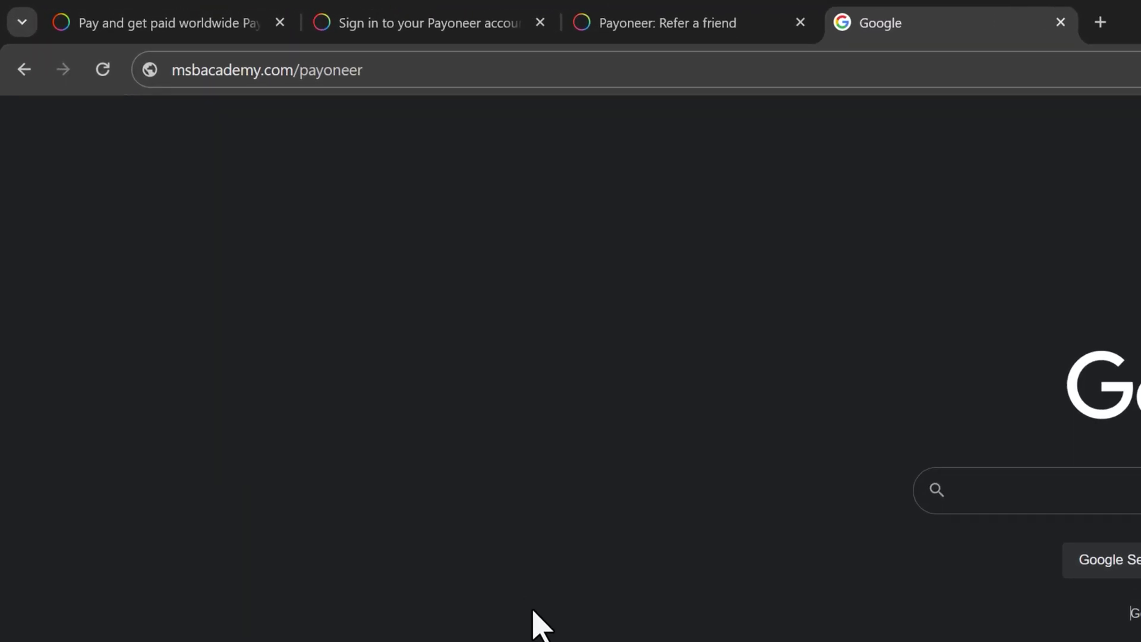
left_click(638, 89)
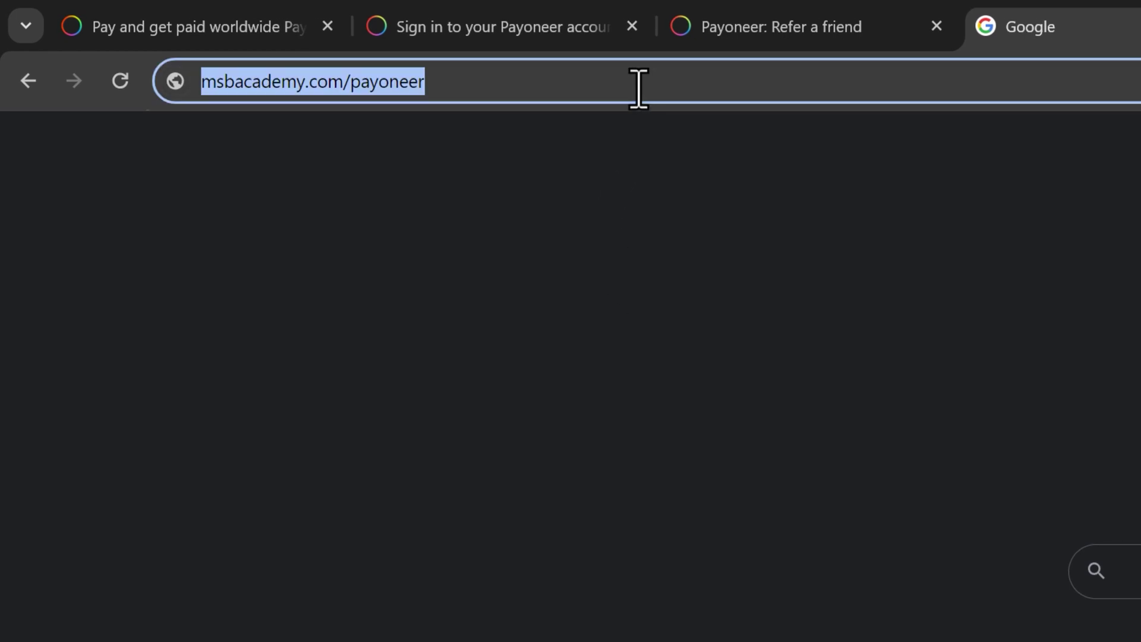
key("Return")
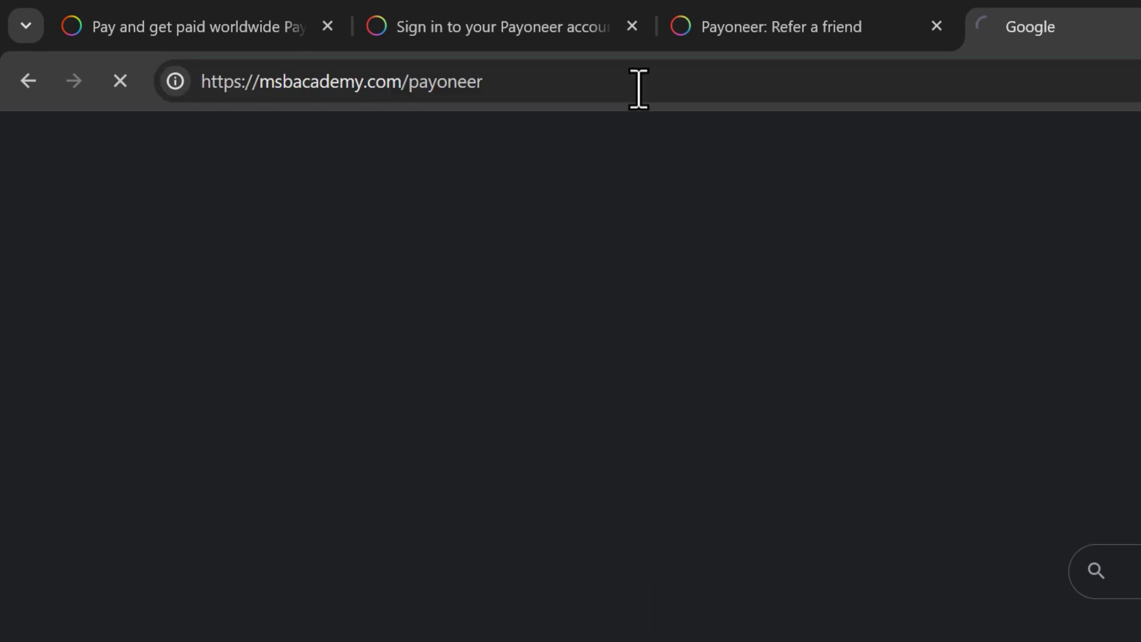